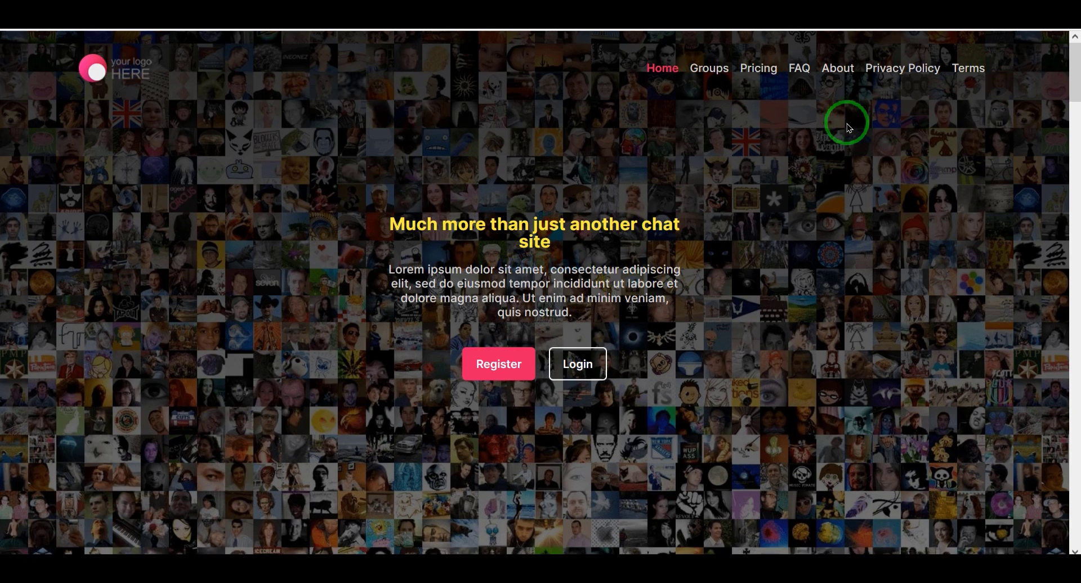
Scroll down through the Grupo Chat landing page to survey its sections
scroll(850, 128, down, 1)
scroll(847, 123, down, 2)
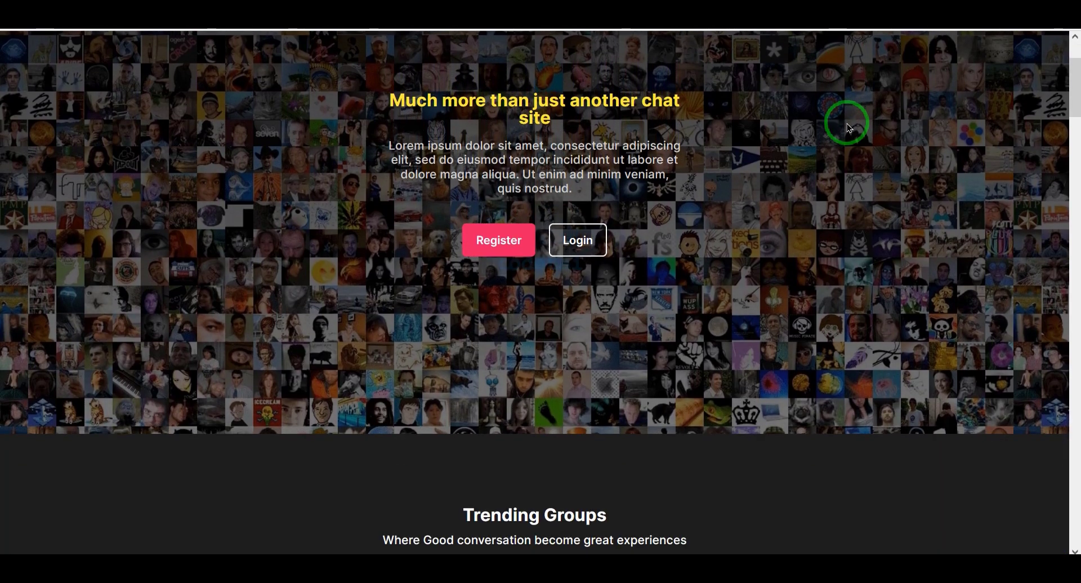
scroll(867, 225, down, 4)
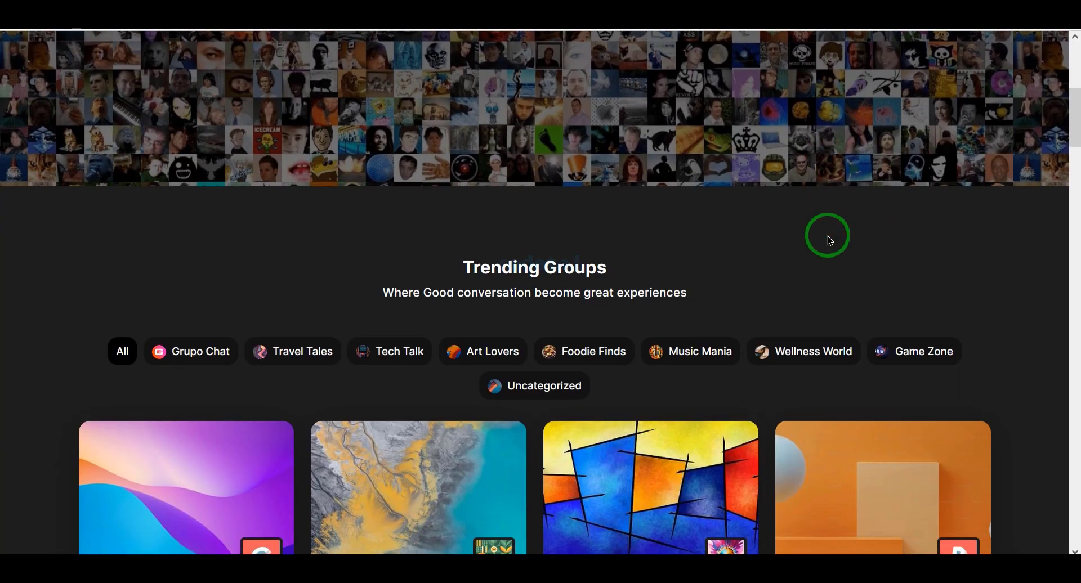
scroll(828, 236, down, 3)
scroll(743, 301, down, 9)
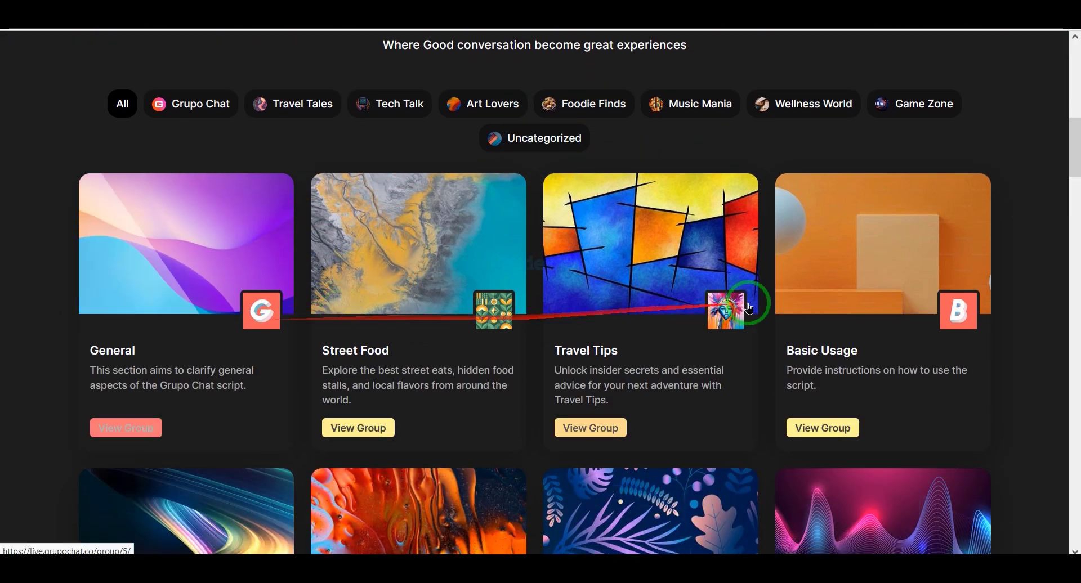
scroll(554, 338, down, 10)
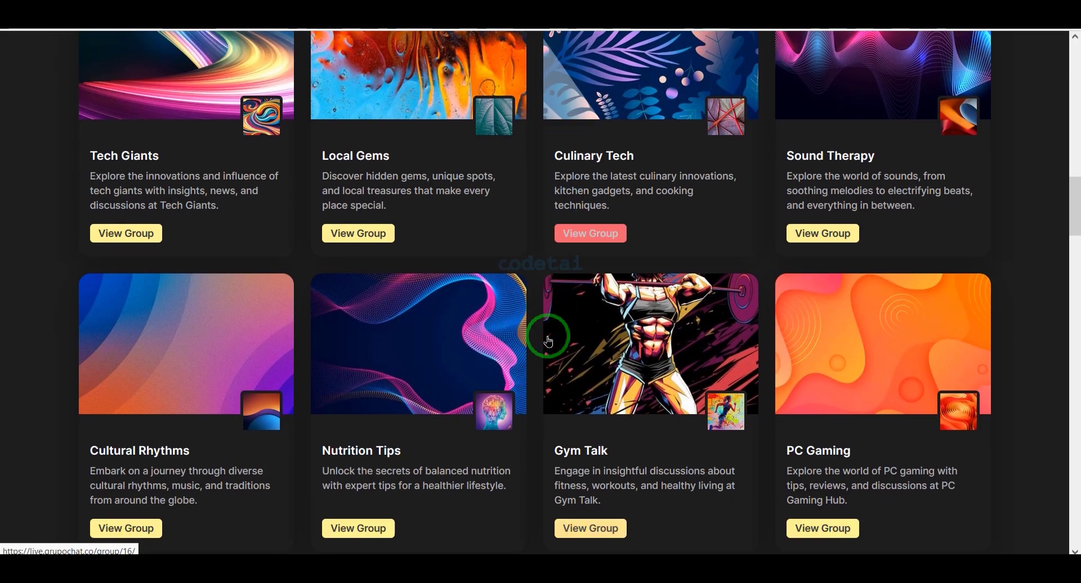
scroll(895, 358, down, 16)
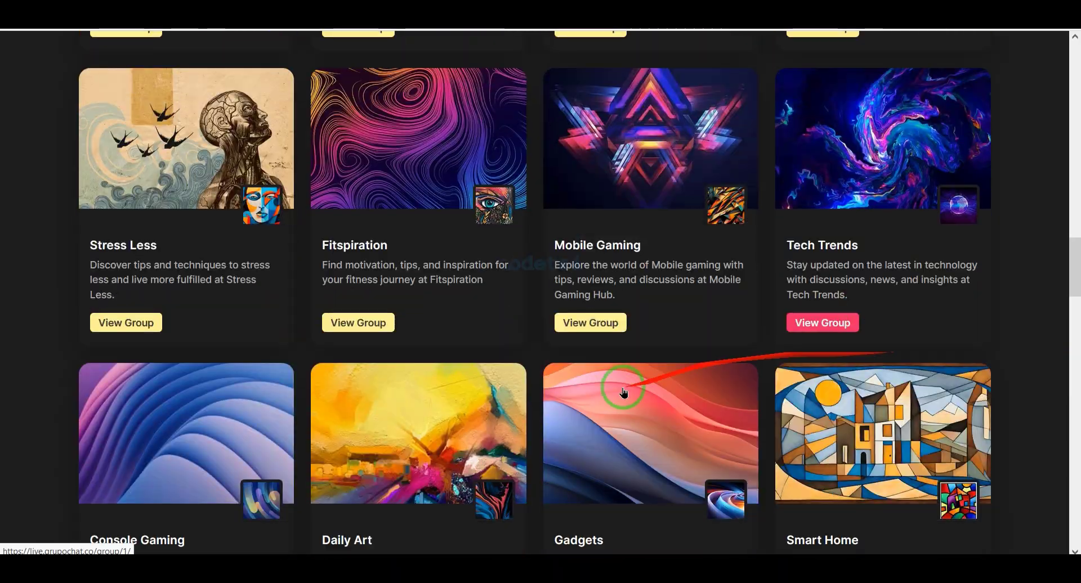
scroll(709, 451, down, 15)
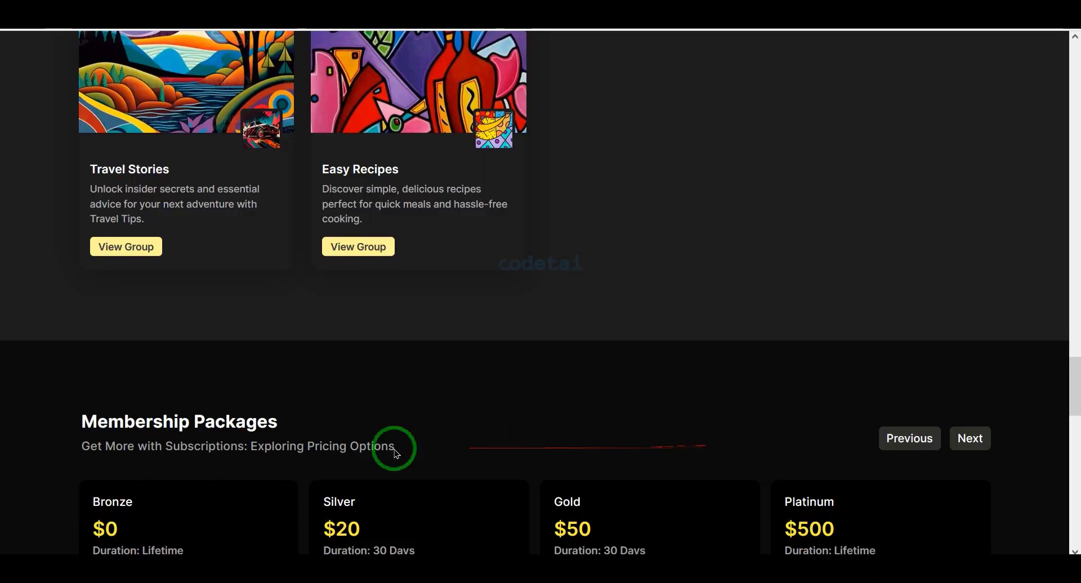
scroll(773, 456, down, 12)
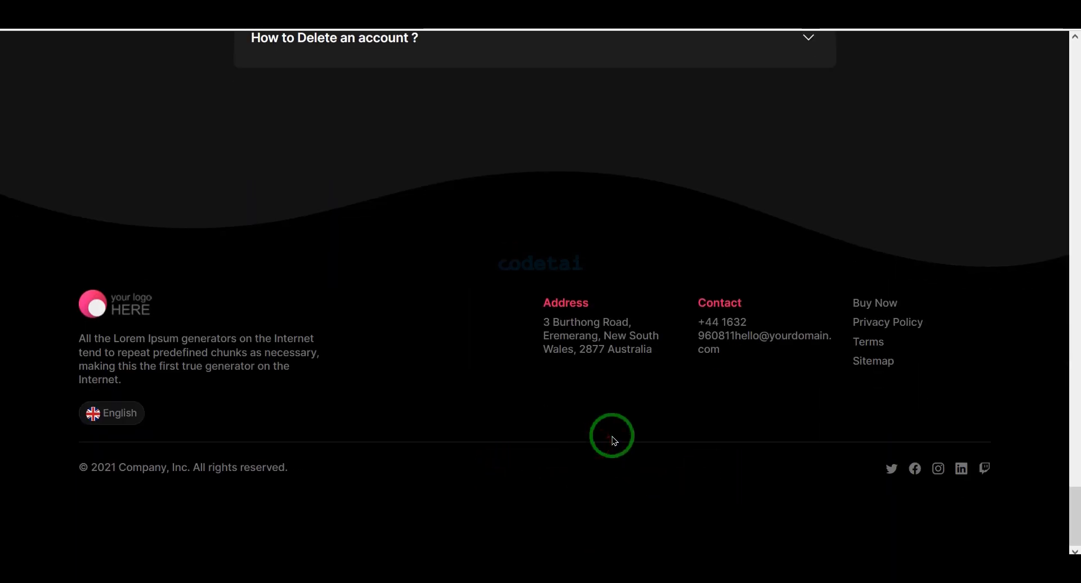
Return up, jump to the Membership Packages pricing plans via Pricing, then continue toward the footer
scroll(614, 441, up, 12)
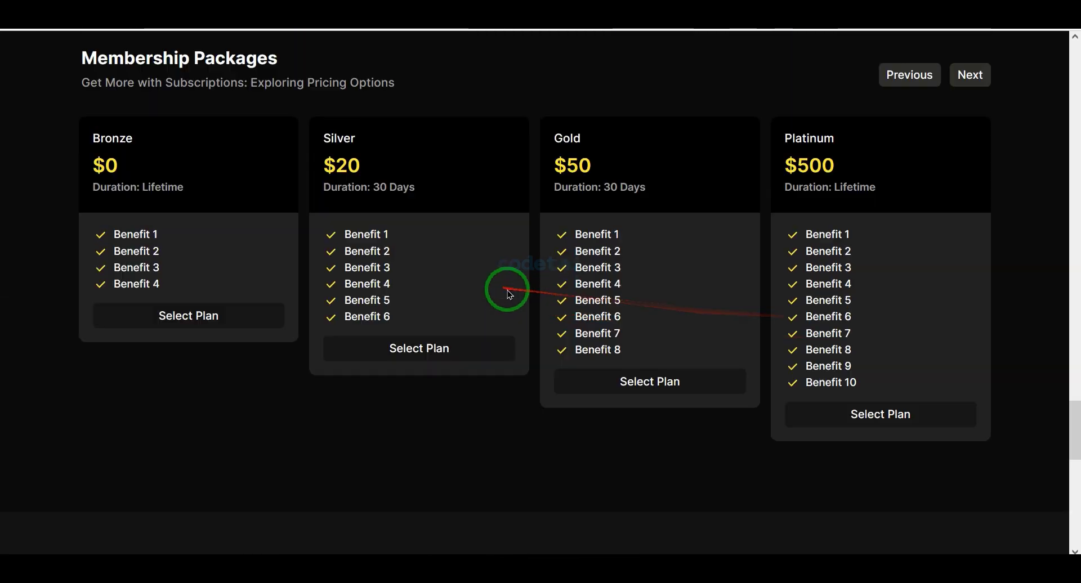
scroll(845, 248, up, 9)
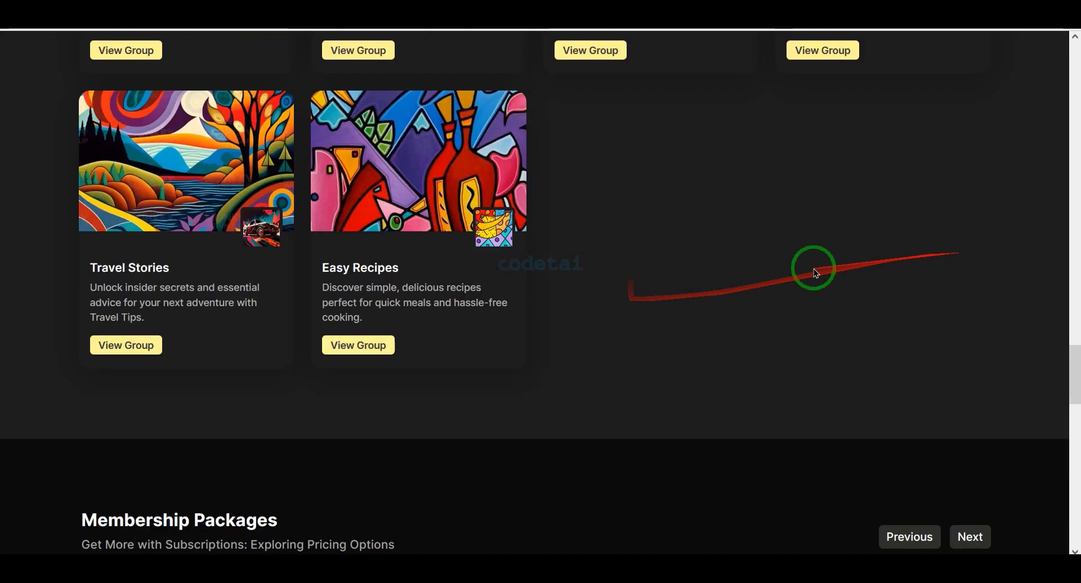
scroll(732, 281, up, 12)
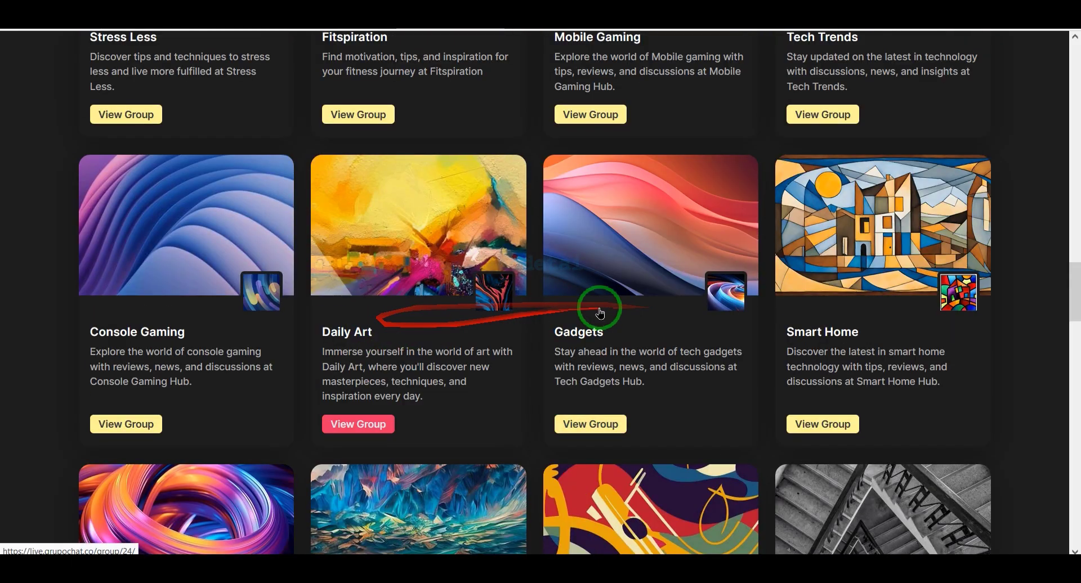
scroll(602, 314, up, 9)
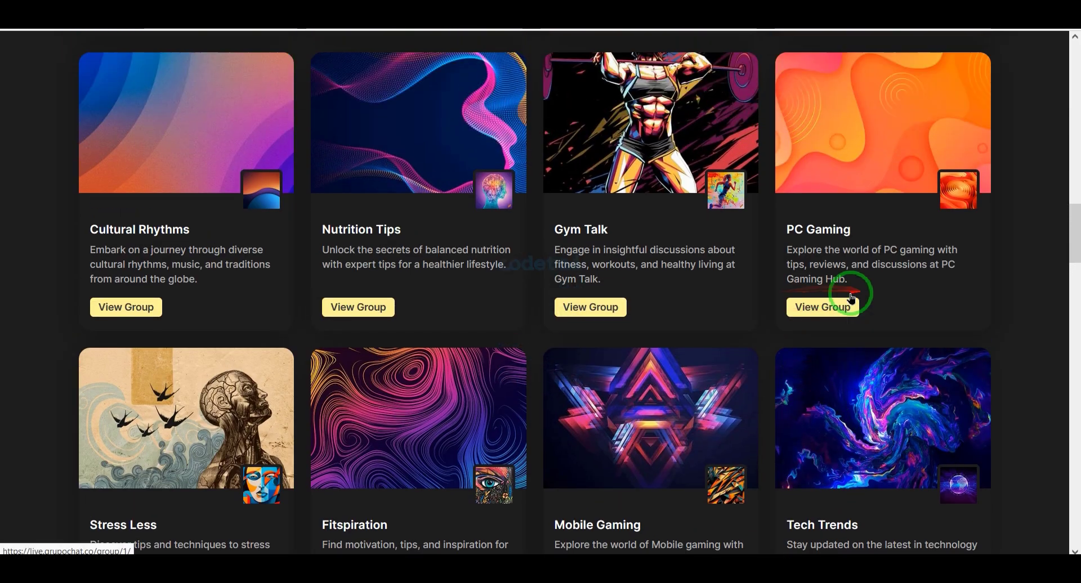
scroll(724, 293, up, 9)
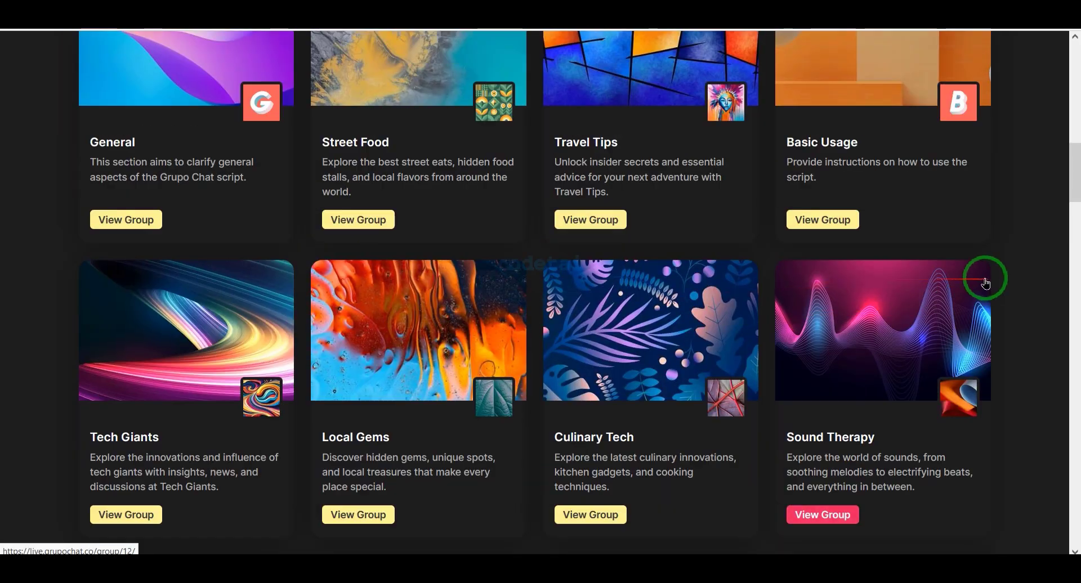
scroll(929, 276, up, 13)
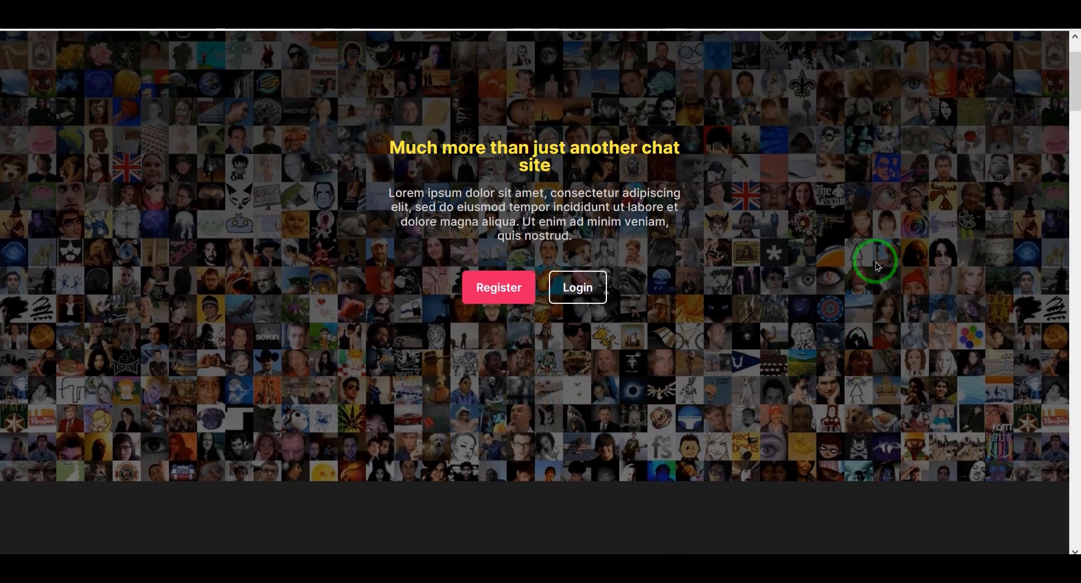
scroll(879, 262, up, 2)
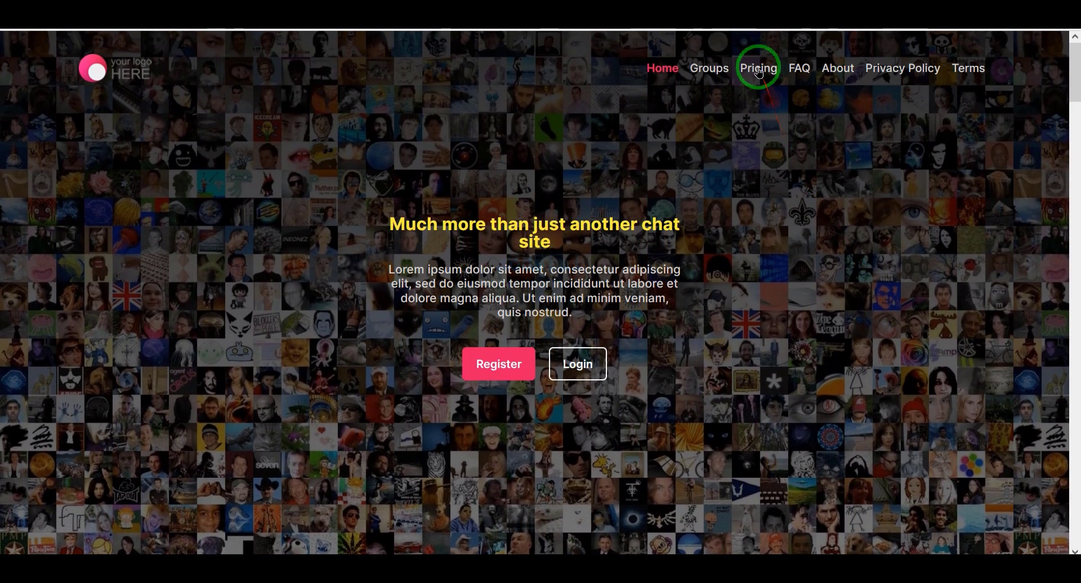
click(760, 70)
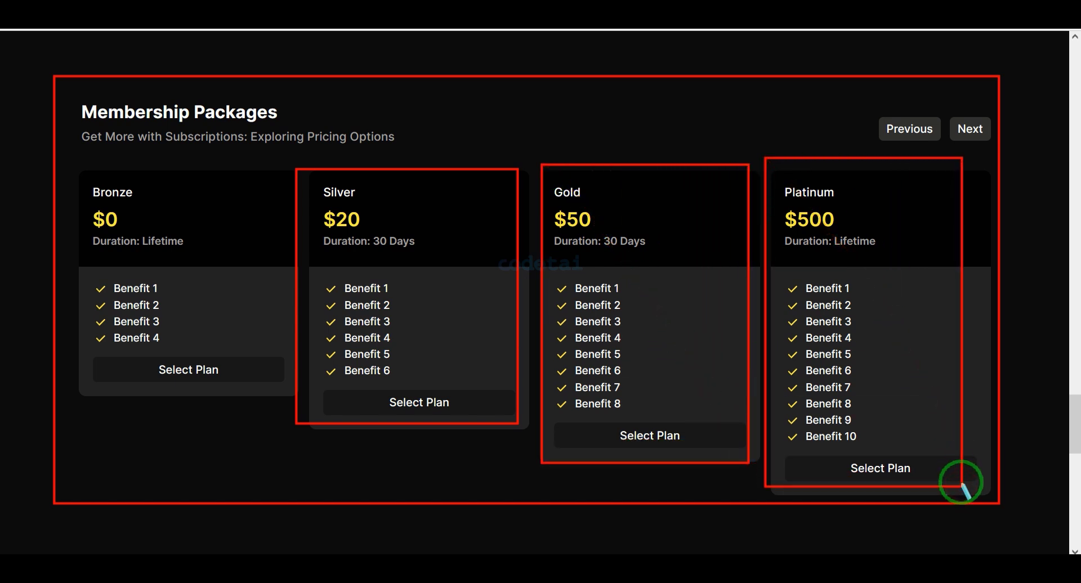
scroll(964, 488, down, 15)
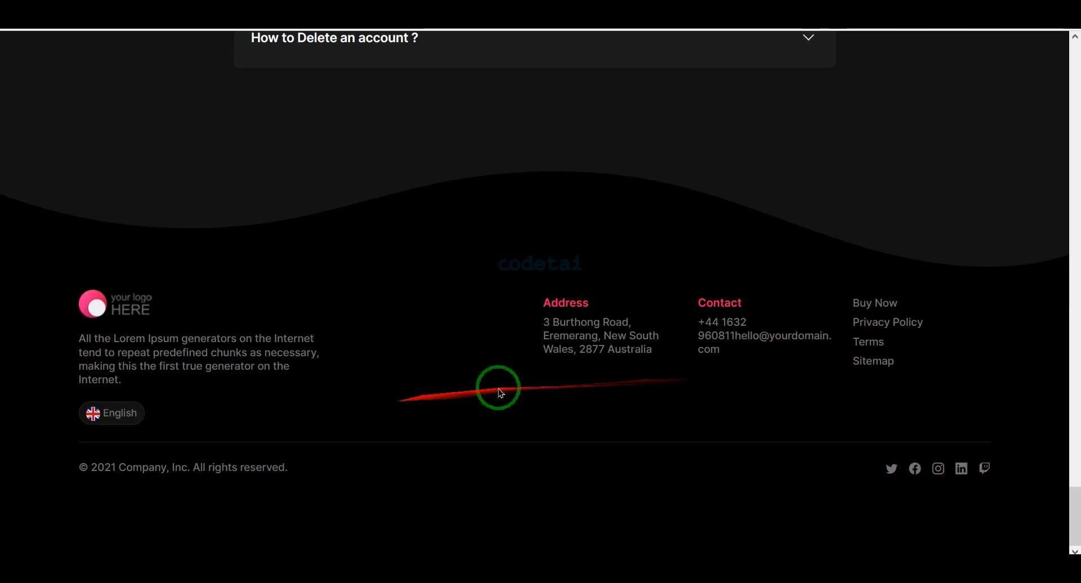
Slide the Membership Packages plans forward by one, then back to show Bronze
scroll(1073, 288, up, 6)
scroll(1073, 289, up, 6)
click(983, 234)
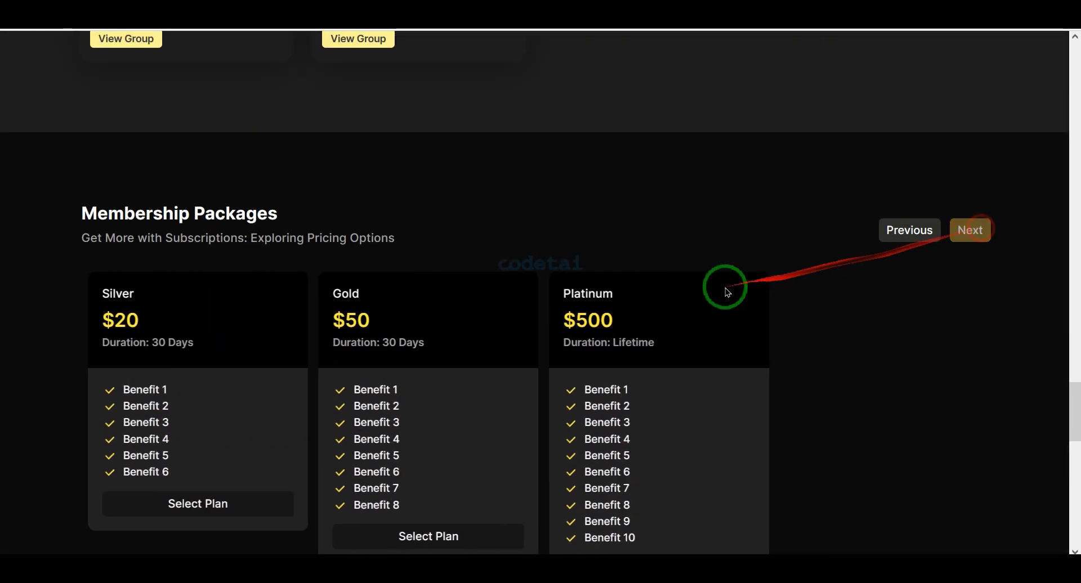
click(924, 230)
Filter Trending Groups to Tech Talk, then to Art Lovers
scroll(668, 302, up, 10)
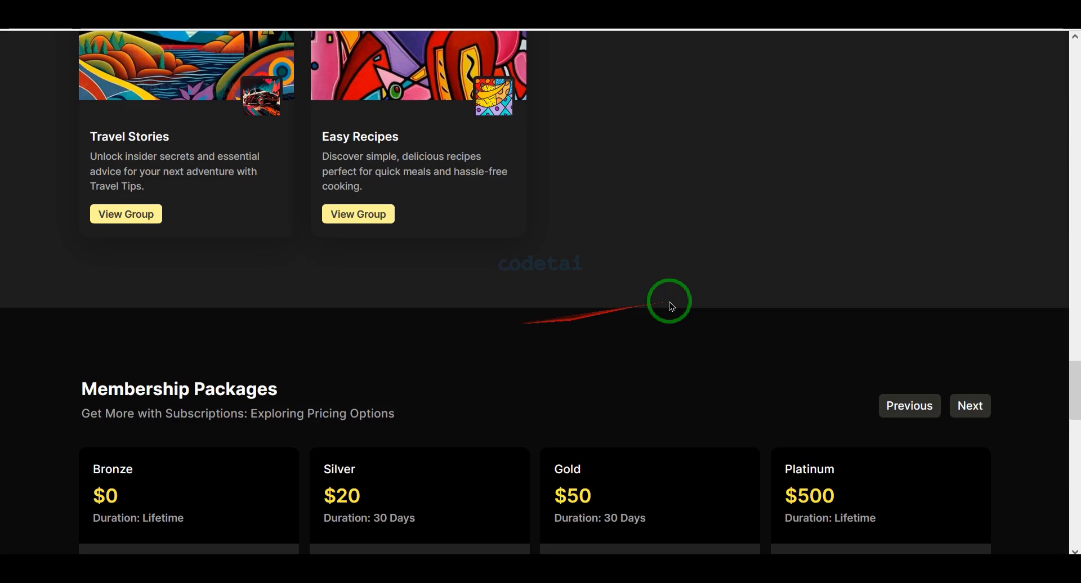
scroll(267, 163, up, 15)
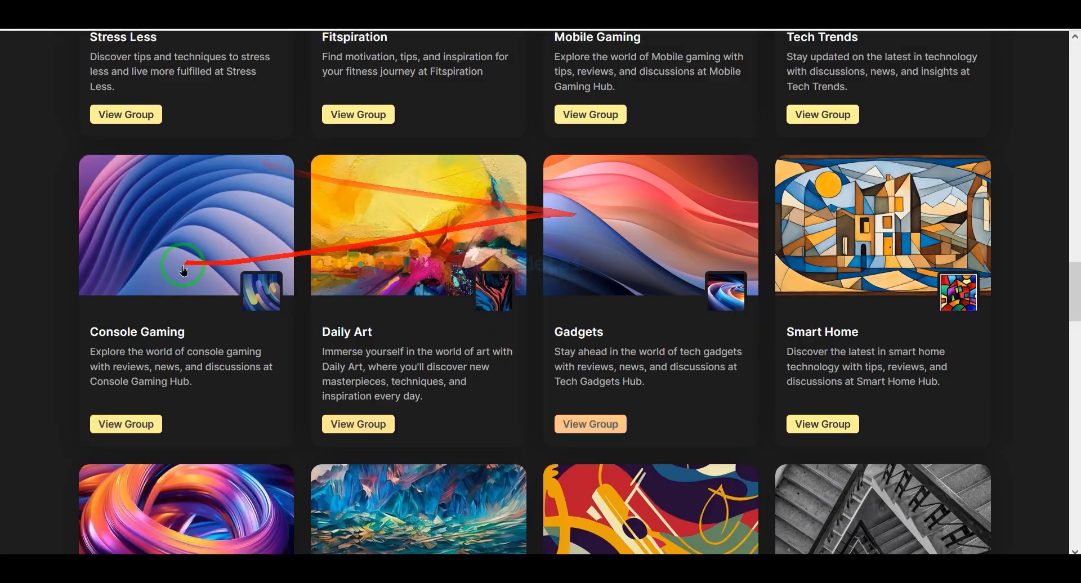
scroll(371, 243, up, 10)
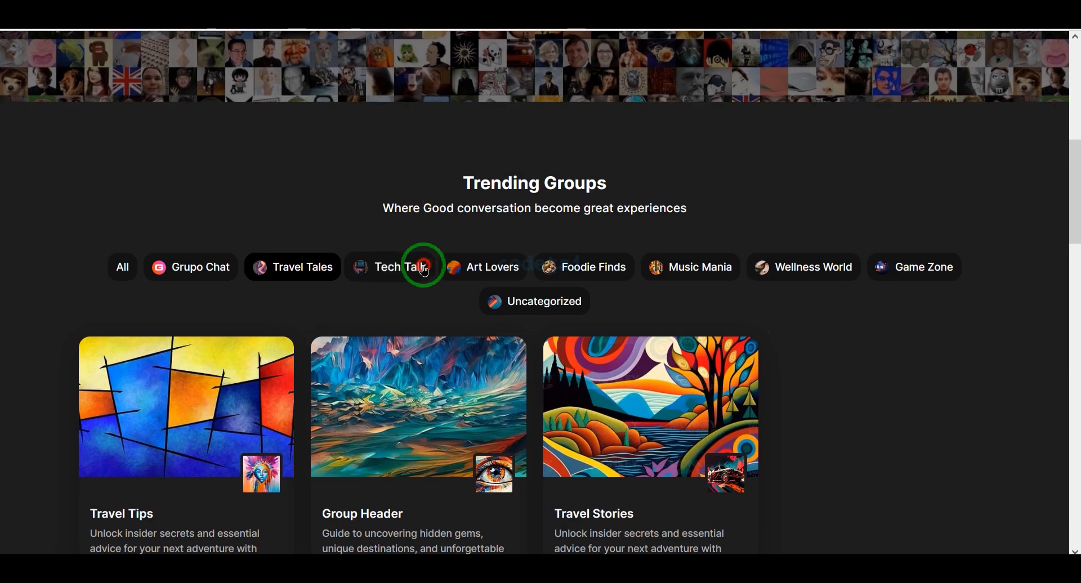
click(425, 270)
click(521, 150)
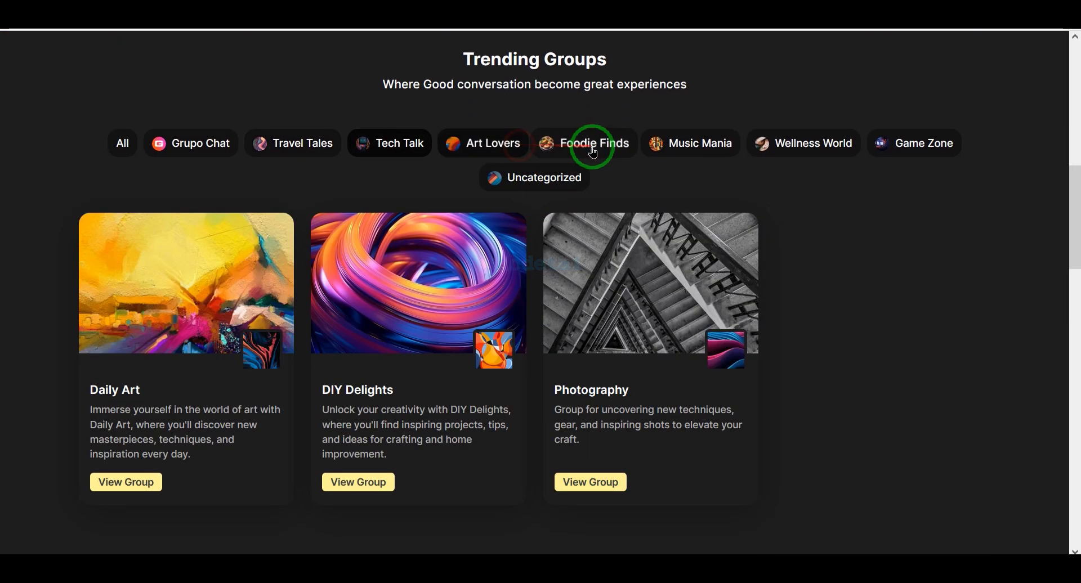
scroll(725, 309, down, 10)
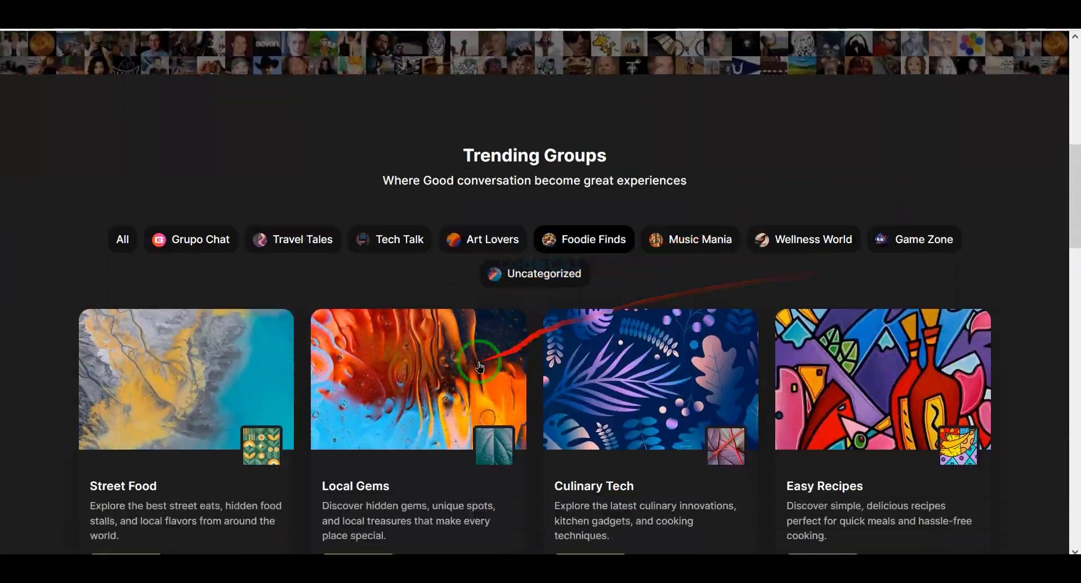
scroll(879, 478, down, 15)
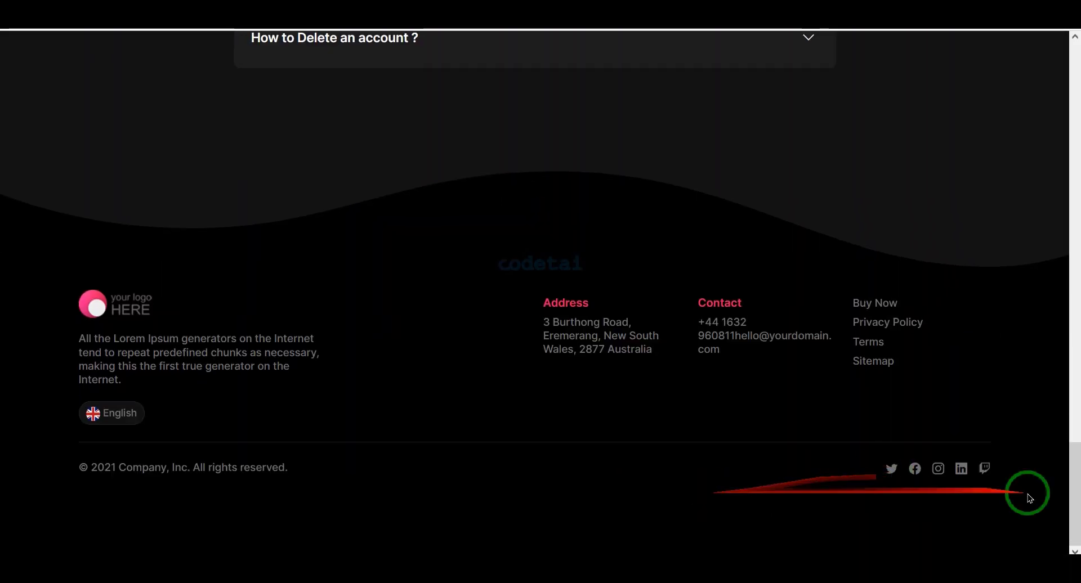
Return to the page top and box the logo, navigation links and Register/Login buttons
drag(1076, 490, 1075, 50)
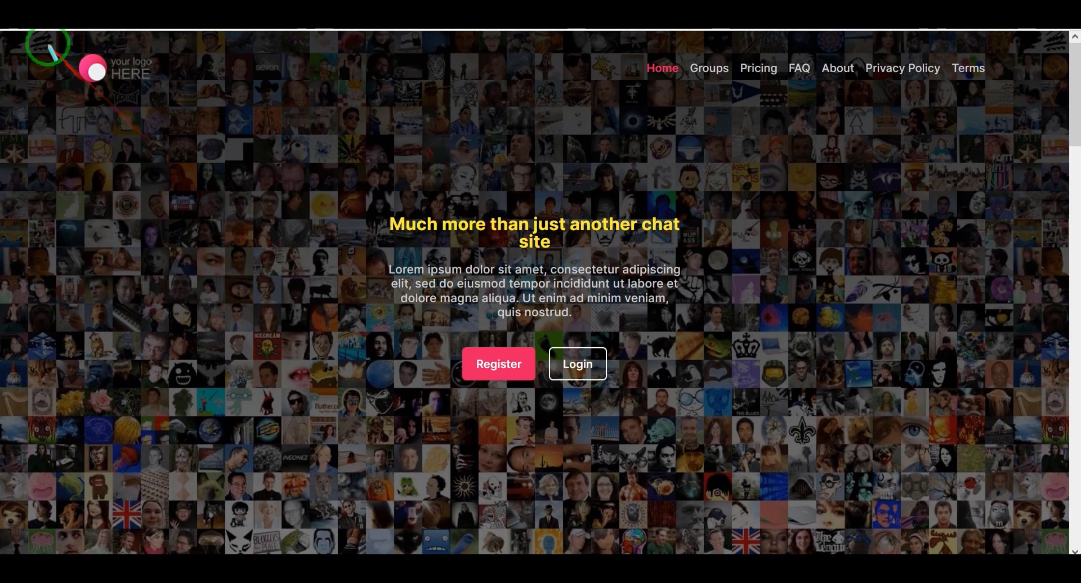
drag(45, 38, 175, 88)
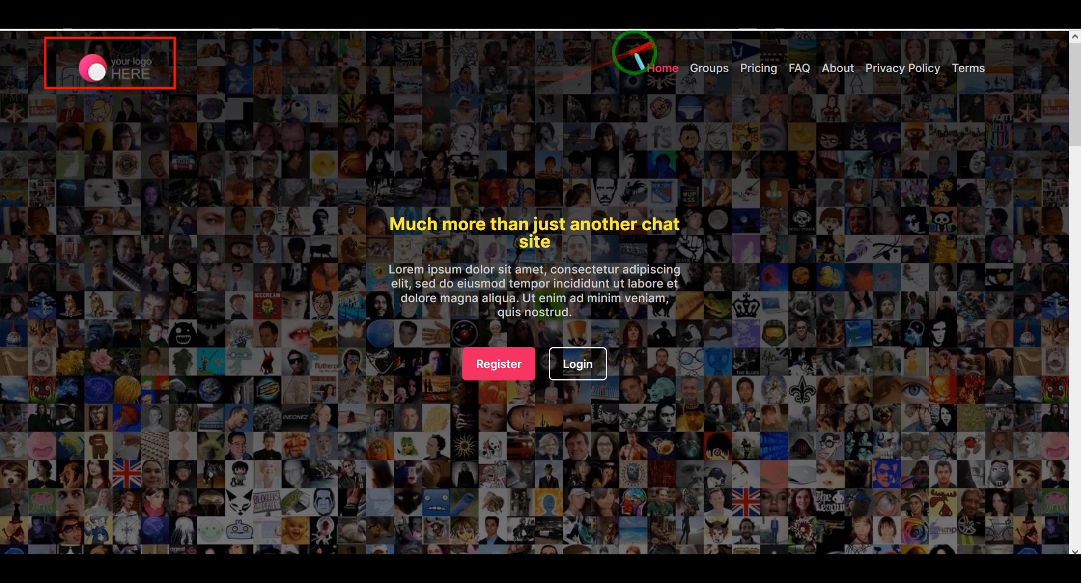
mouse_move(616, 50)
mouse_down()
mouse_move(987, 72)
mouse_move(996, 86)
mouse_up()
drag(634, 56, 985, 73)
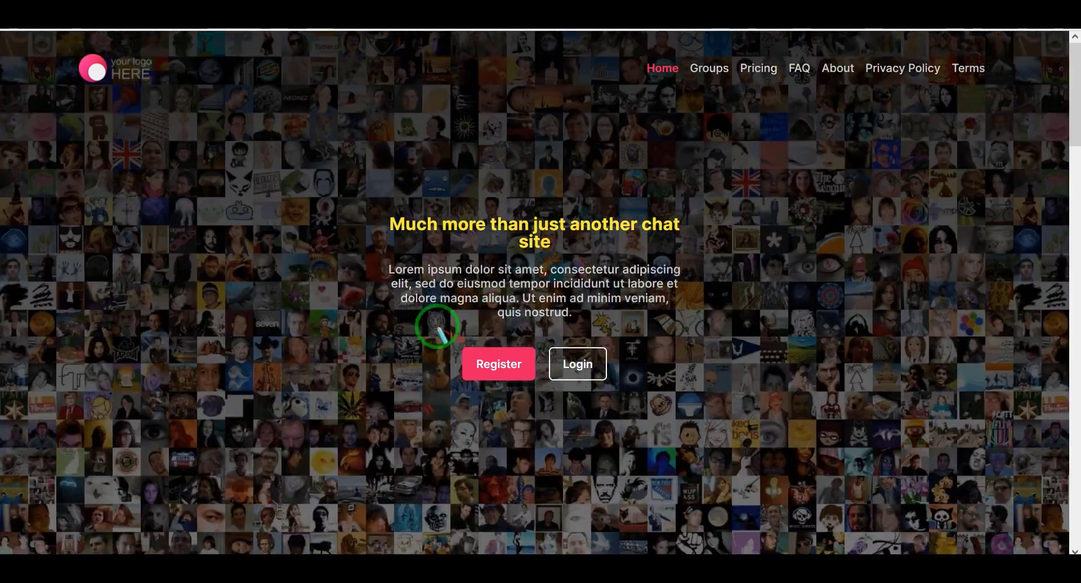
mouse_move(434, 325)
mouse_down()
mouse_move(623, 398)
mouse_move(472, 350)
mouse_move(526, 367)
mouse_move(539, 388)
mouse_up()
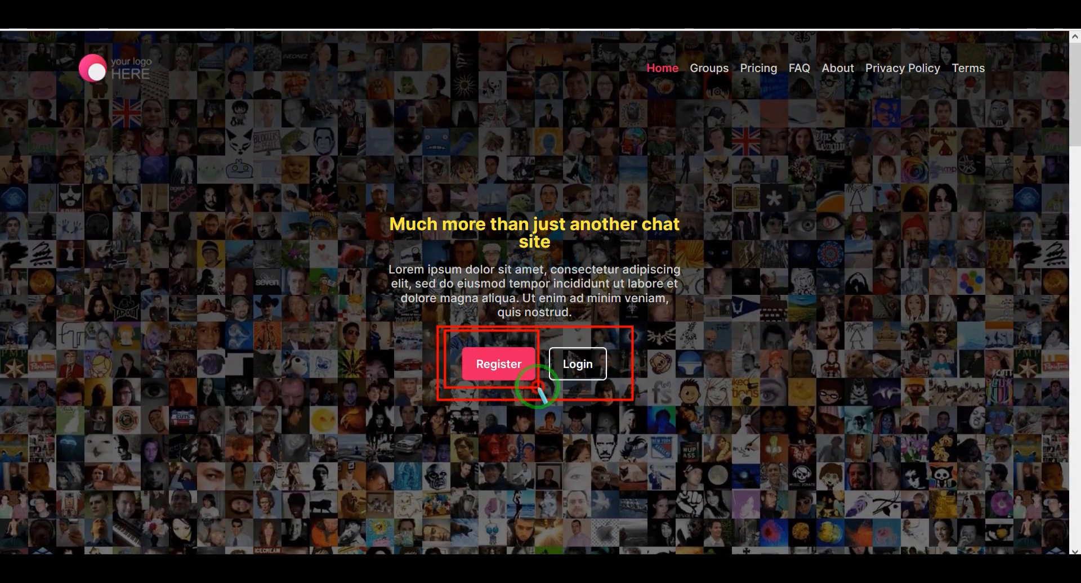
mouse_move(551, 333)
mouse_down()
mouse_move(598, 396)
mouse_move(599, 364)
mouse_move(682, 393)
mouse_up()
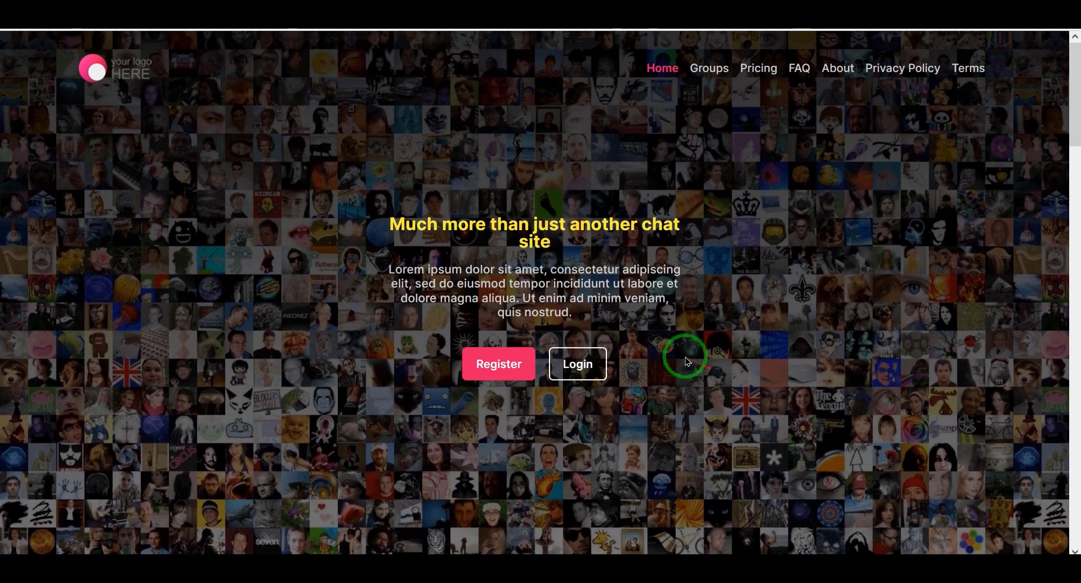
mouse_move(685, 357)
mouse_down()
mouse_move(415, 386)
mouse_move(688, 387)
mouse_up()
Filter Trending Groups through Travel Tales, Tech Talk, Art Lovers and Foodie Finds, then reach Membership Packages
scroll(840, 369, down, 10)
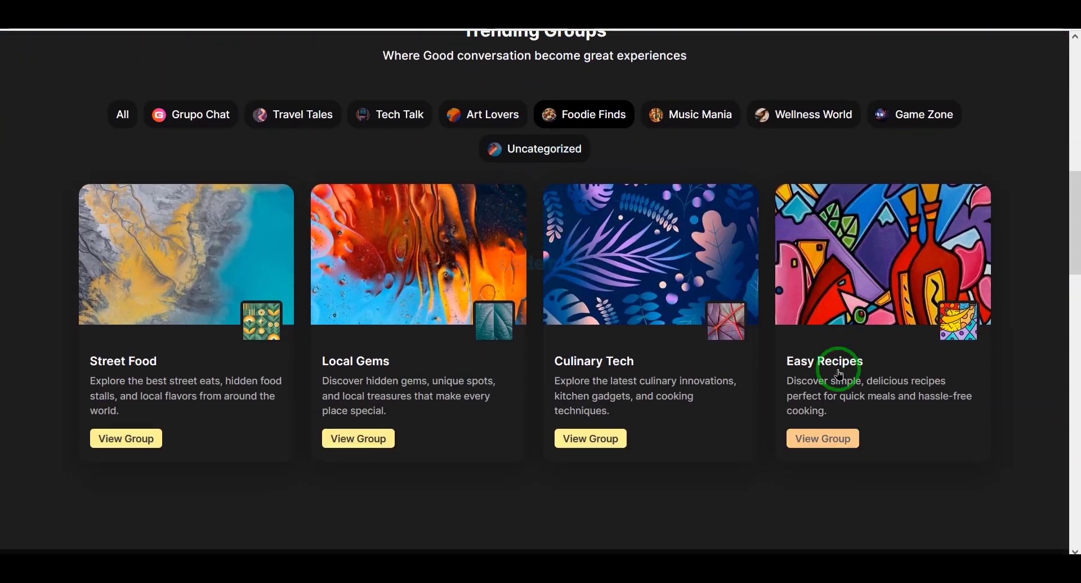
scroll(839, 374, up, 2)
scroll(839, 374, down, 2)
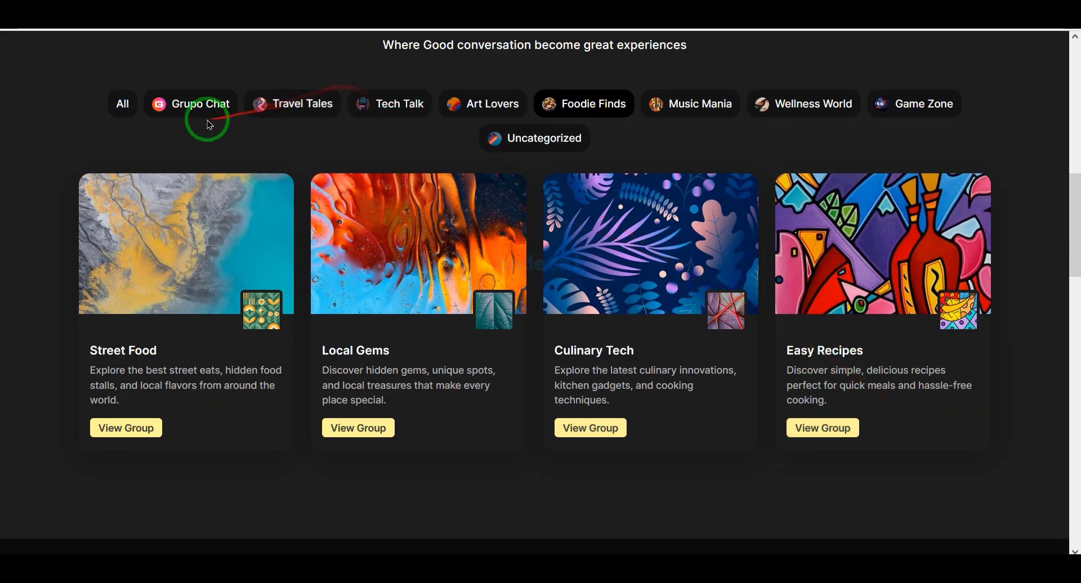
click(260, 107)
click(405, 106)
click(487, 106)
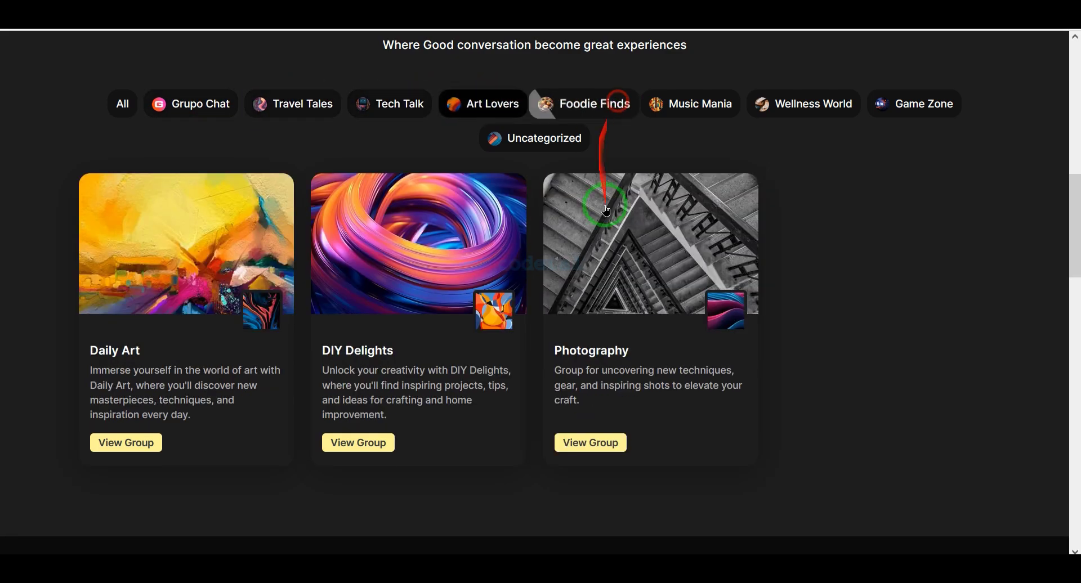
click(597, 107)
scroll(945, 371, down, 2)
scroll(944, 370, down, 6)
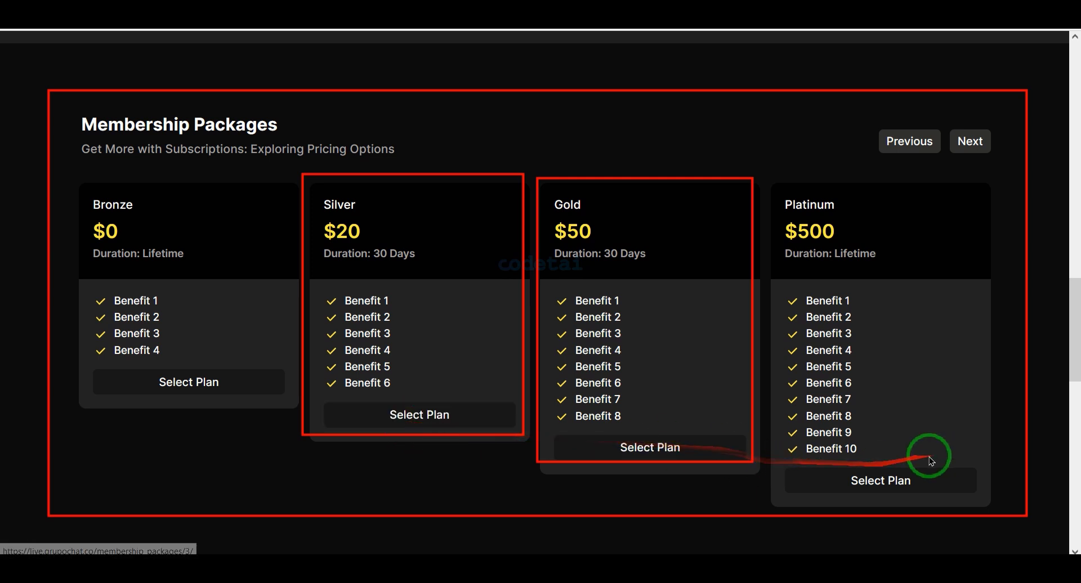
Expand the account-creation and account-deletion FAQ answers, pass the footer, then head back up
right_click(615, 552)
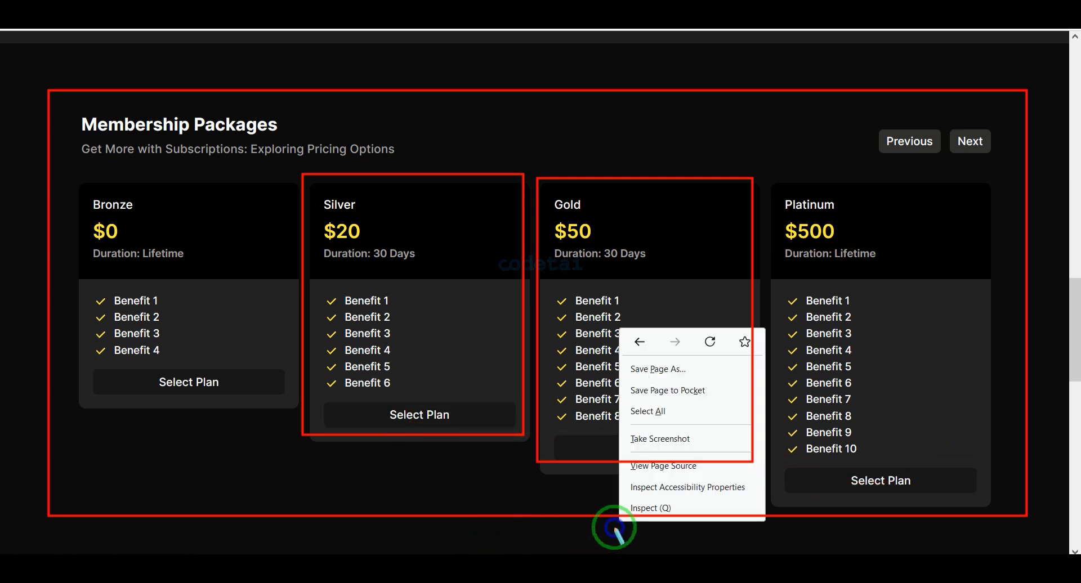
click(615, 528)
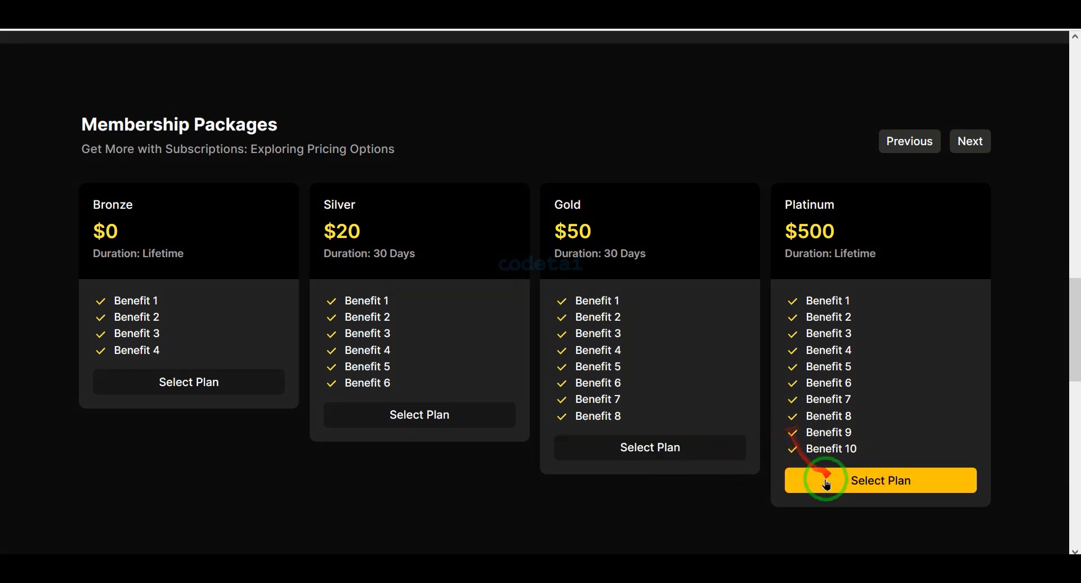
scroll(709, 500, down, 10)
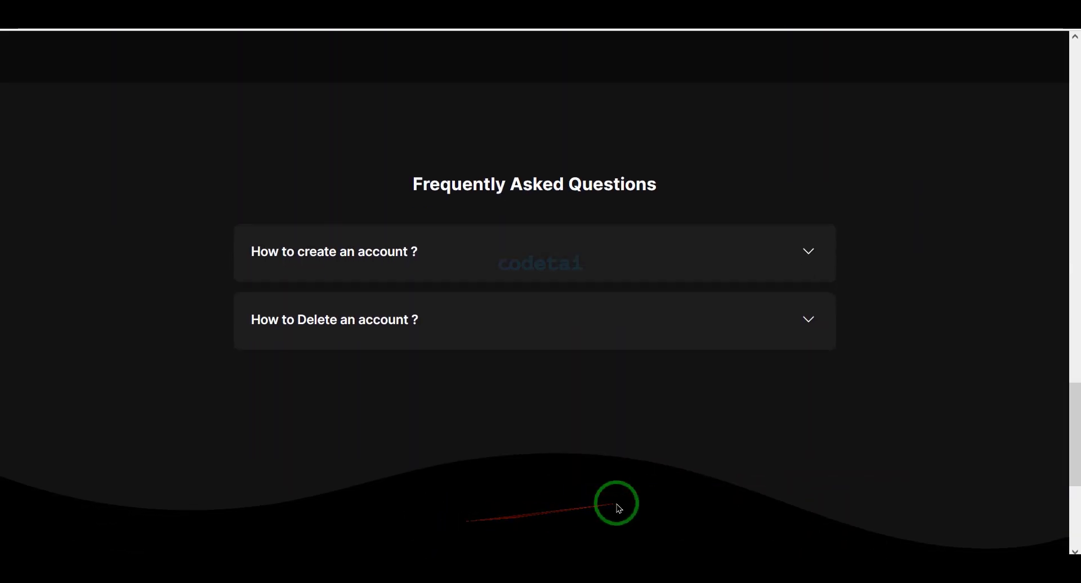
scroll(619, 507, up, 2)
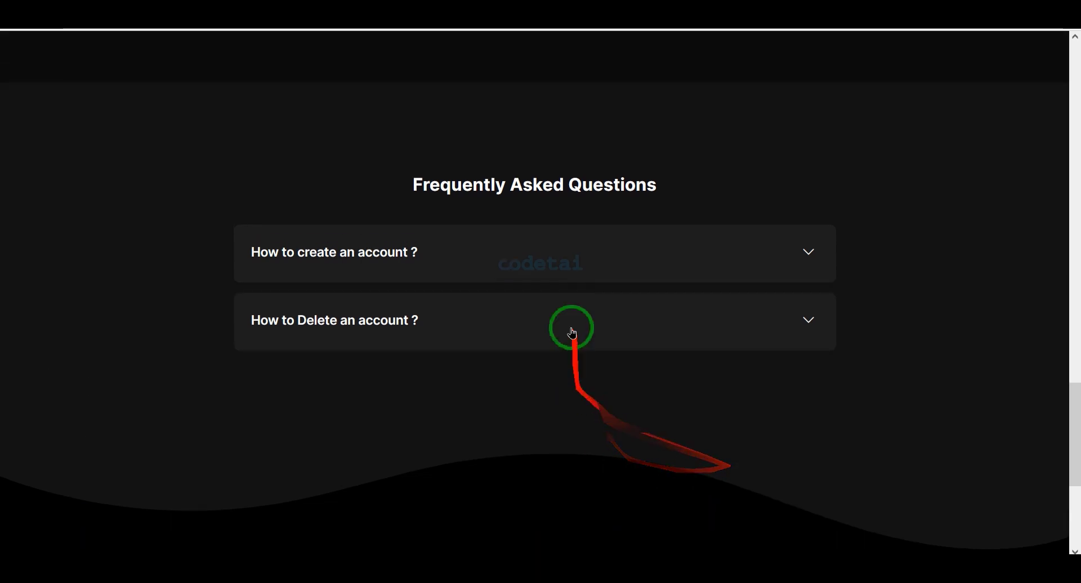
click(570, 253)
click(570, 364)
scroll(569, 338, down, 4)
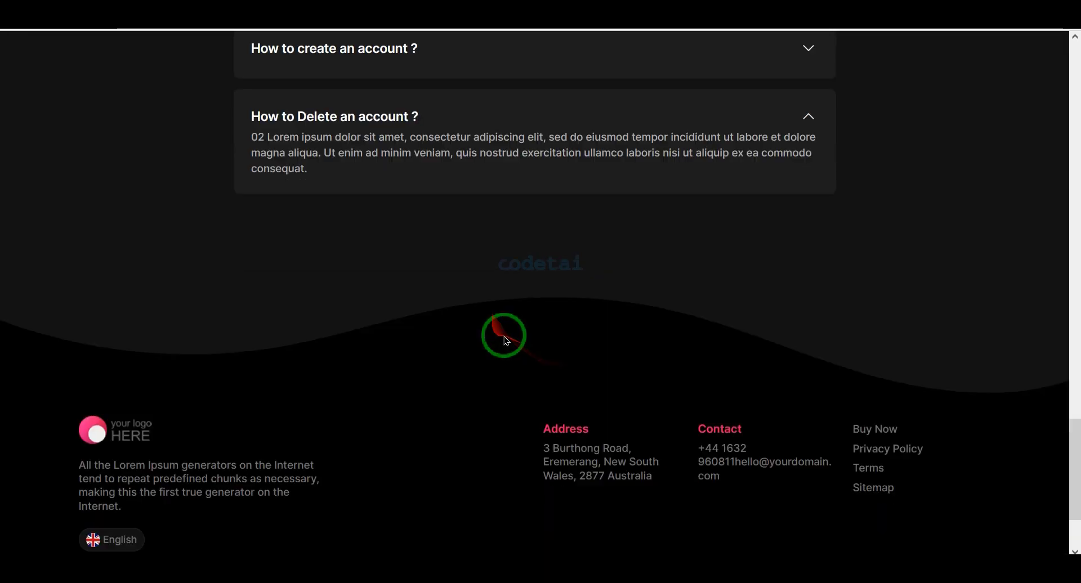
scroll(591, 297, down, 2)
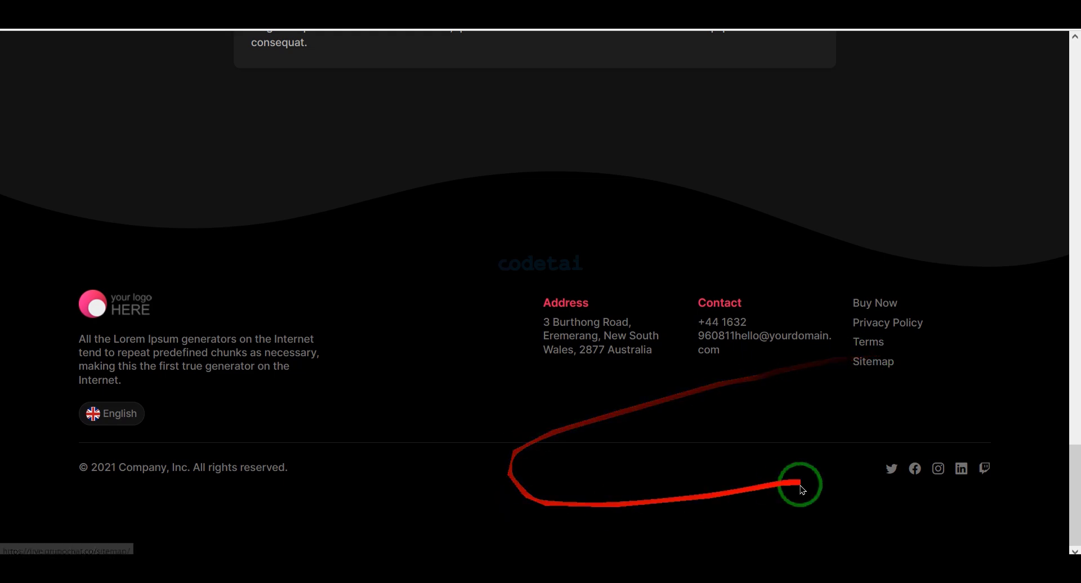
scroll(797, 362, up, 20)
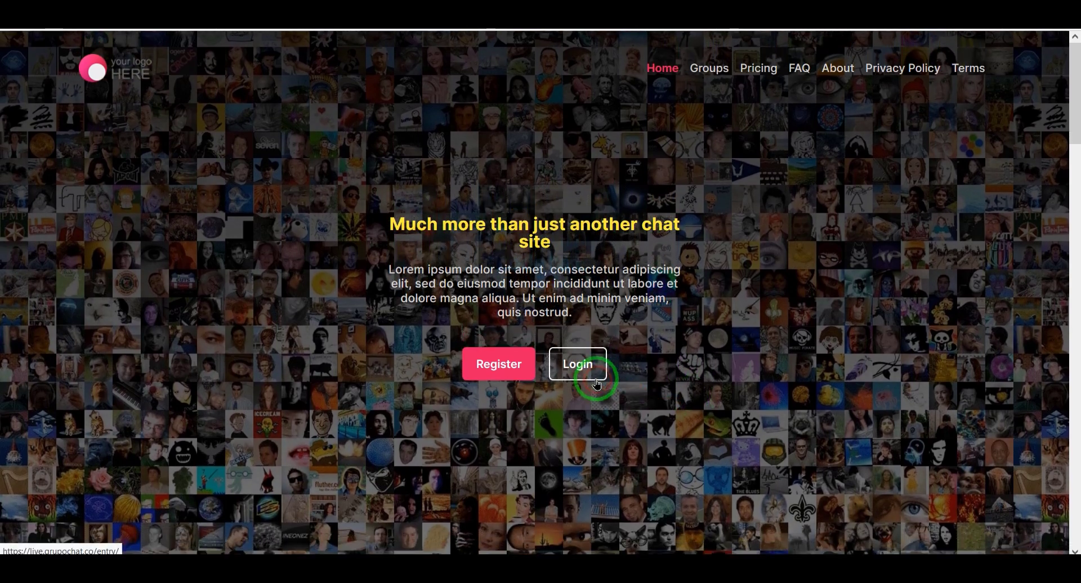
Sign in to the admin dashboard using the demo admin credentials
click(578, 365)
click(96, 251)
click(143, 447)
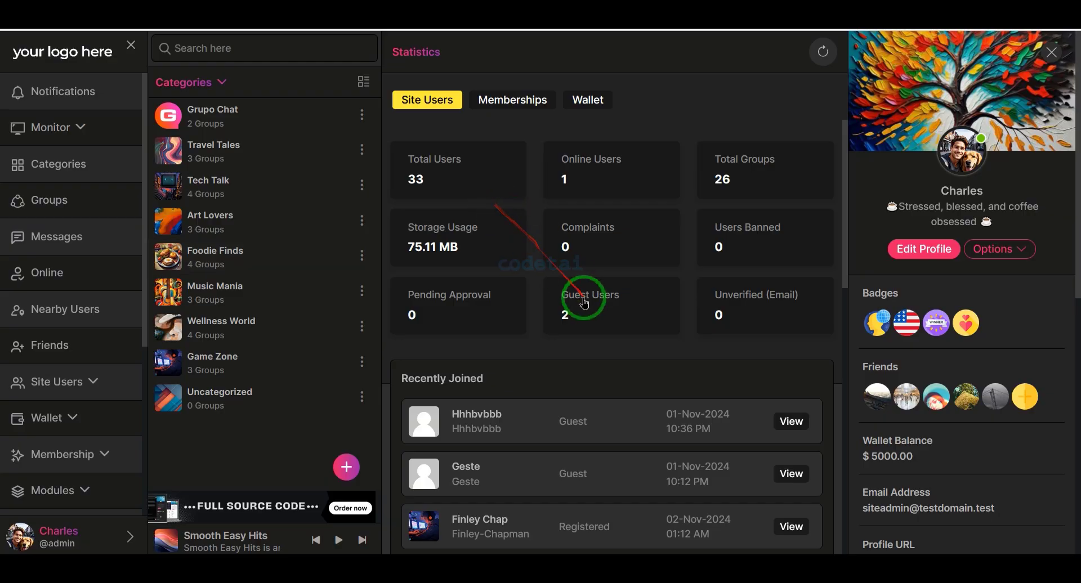
scroll(676, 355, down, 8)
scroll(999, 392, down, 8)
scroll(998, 392, up, 8)
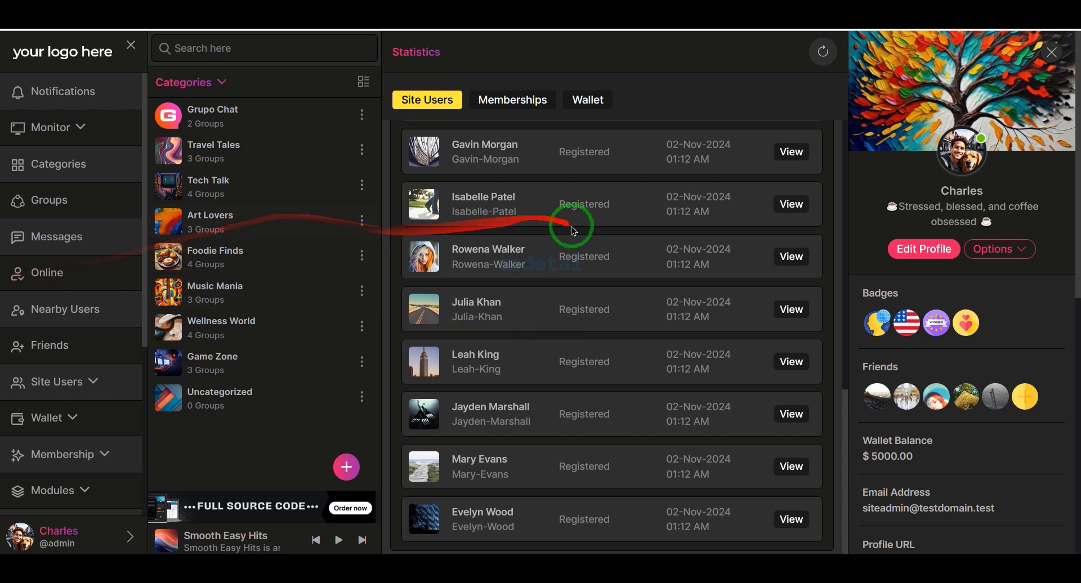
scroll(562, 372, up, 8)
scroll(563, 253, down, 3)
scroll(564, 197, up, 3)
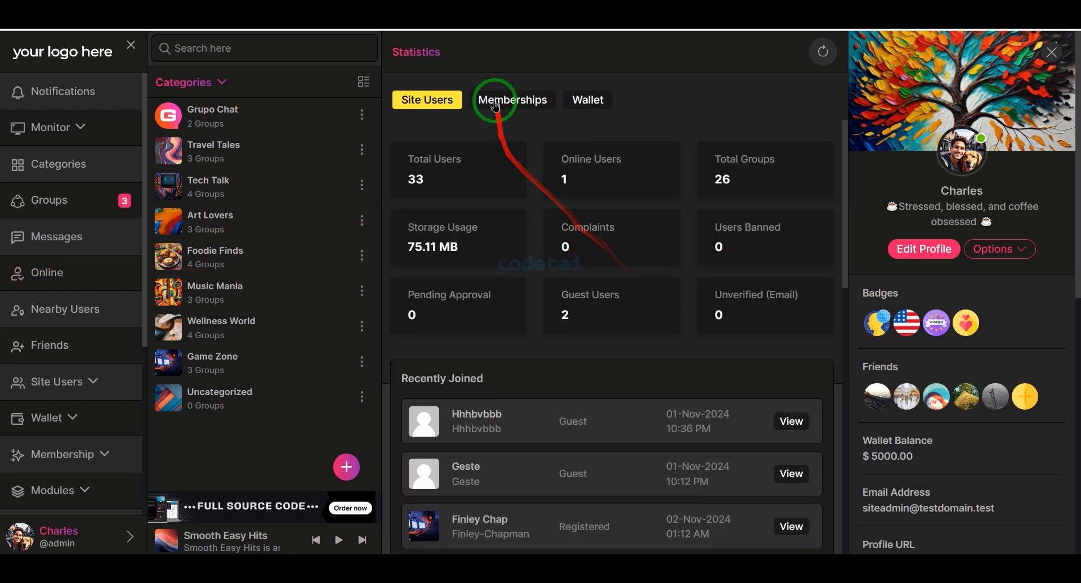
View Memberships, Wallet and Site Users statistics, open Notifications, and block location access
click(510, 101)
click(588, 100)
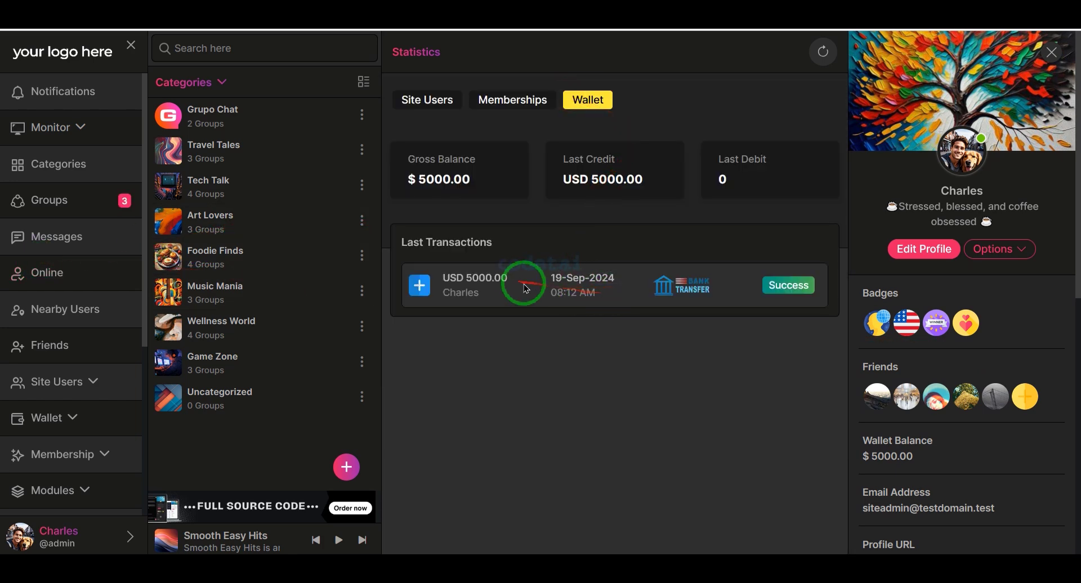
click(431, 101)
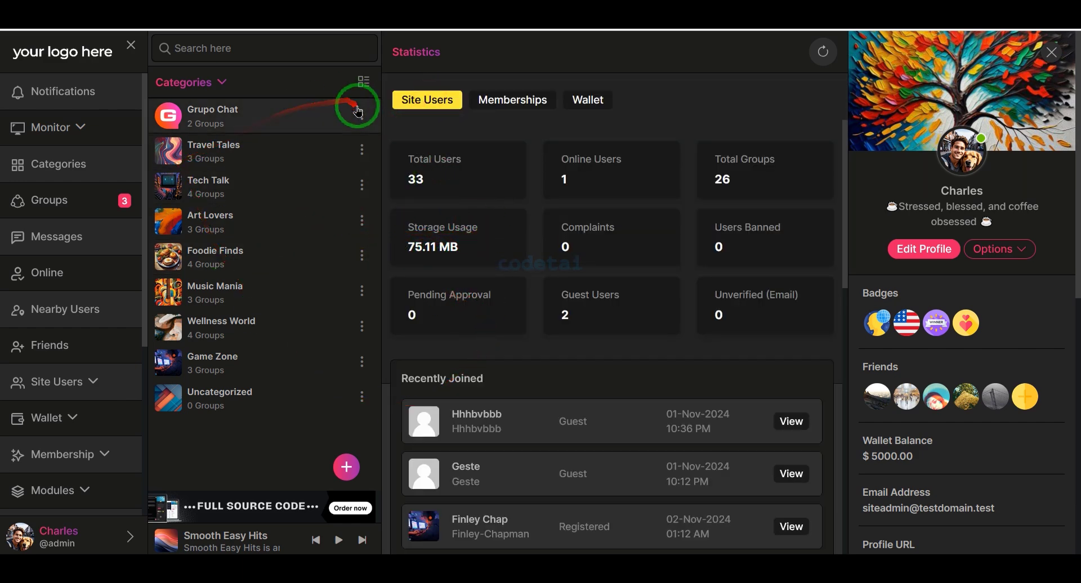
click(88, 108)
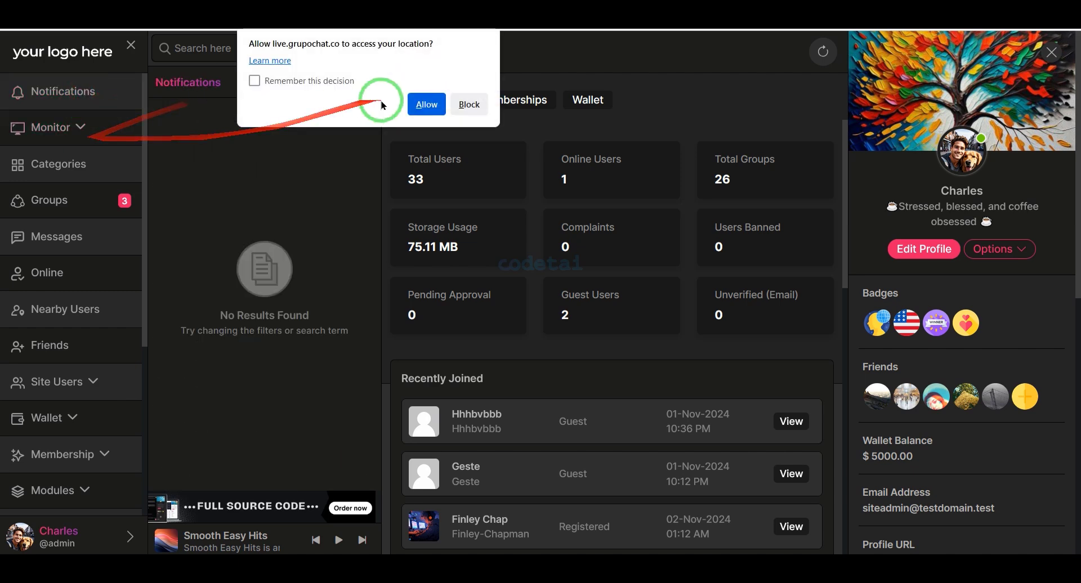
click(469, 105)
scroll(555, 360, down, 7)
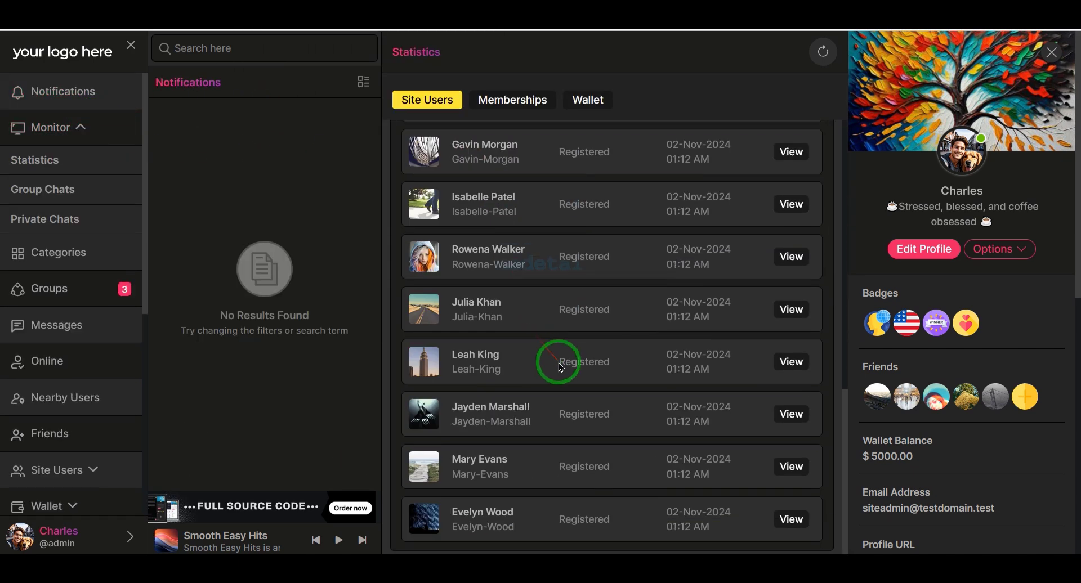
scroll(555, 360, up, 4)
Visit the Group Chats monitor, the Statistics page, and the Private Chats monitor
click(58, 190)
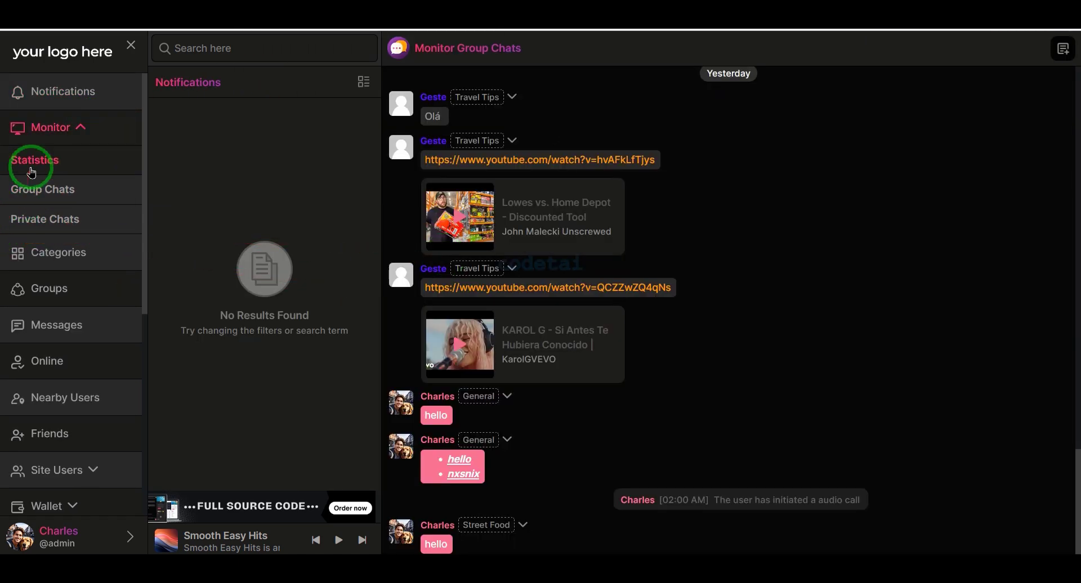
click(32, 173)
click(73, 187)
click(125, 209)
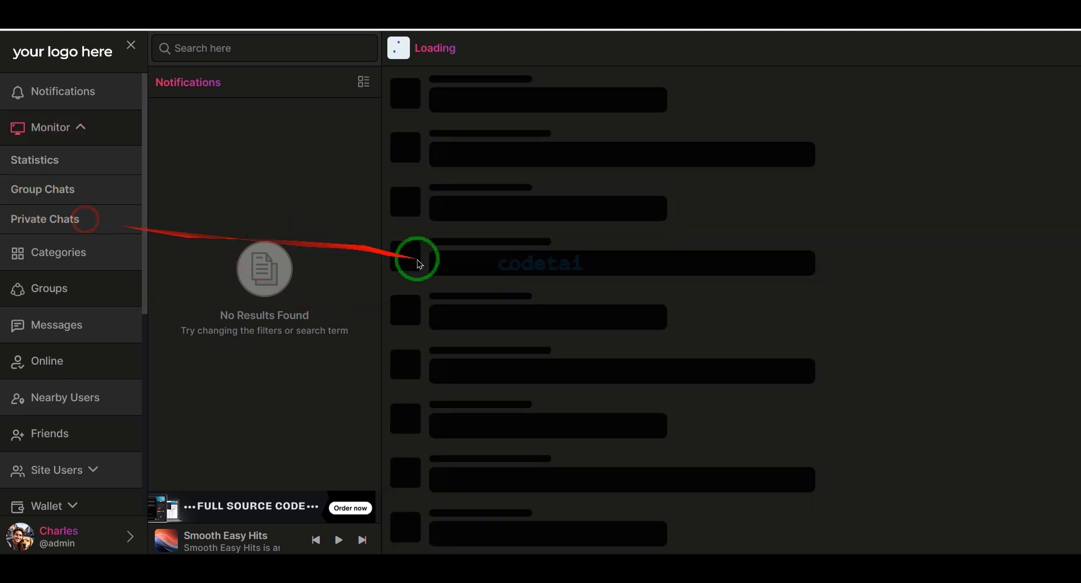
scroll(84, 326, down, 5)
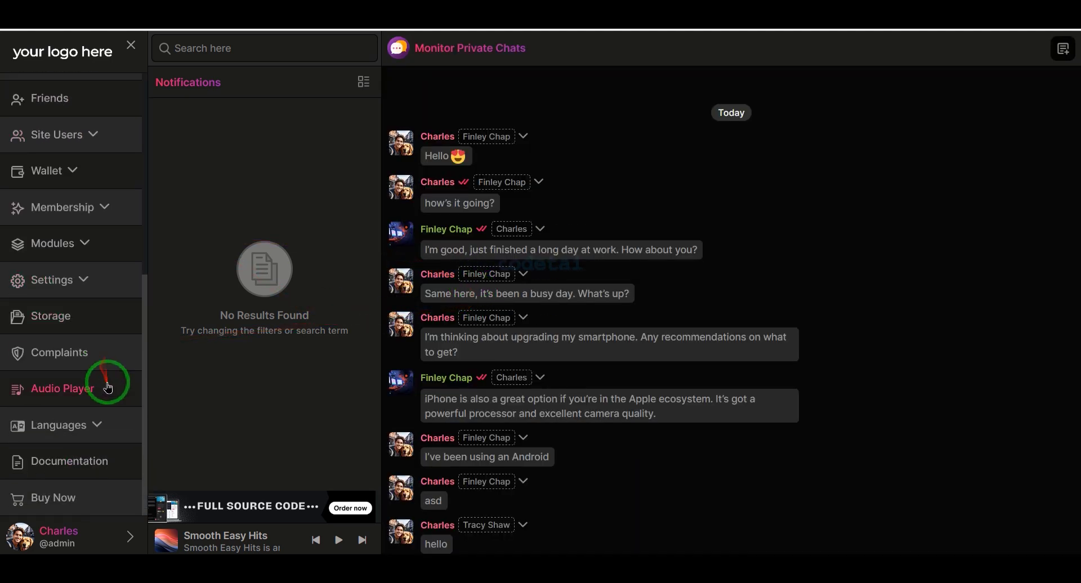
Expand the Membership, Site Users, Modules and Settings sidebar sections and open Login settings
click(100, 214)
click(95, 137)
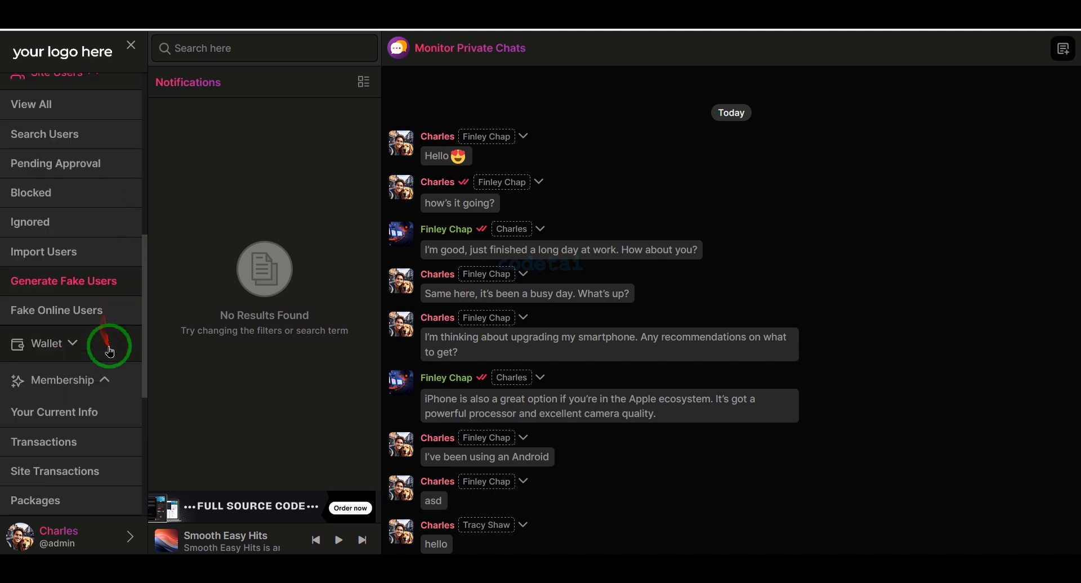
click(99, 338)
scroll(84, 326, down, 5)
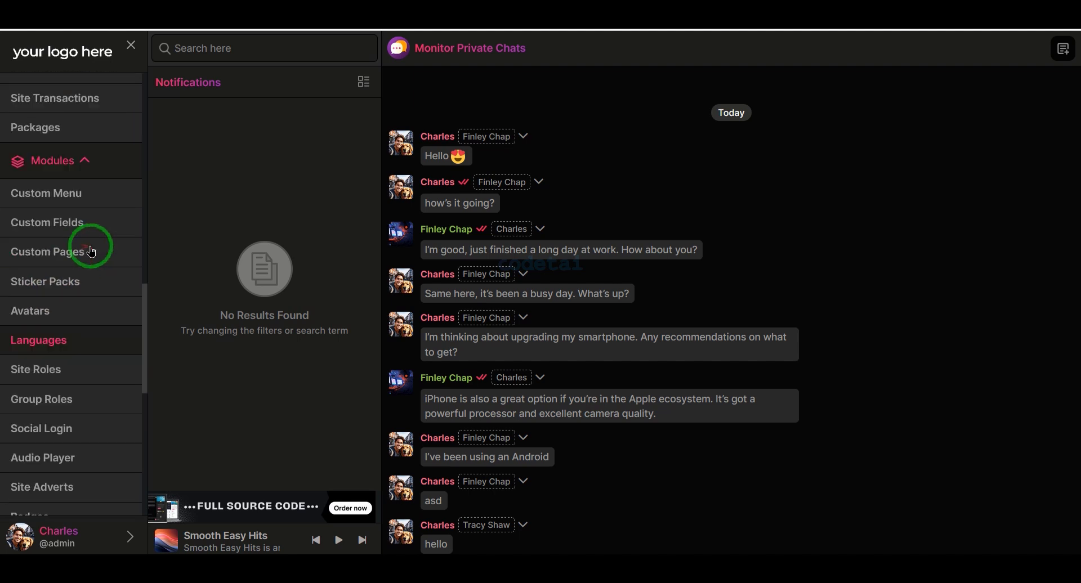
click(92, 488)
scroll(85, 394, down, 5)
click(82, 395)
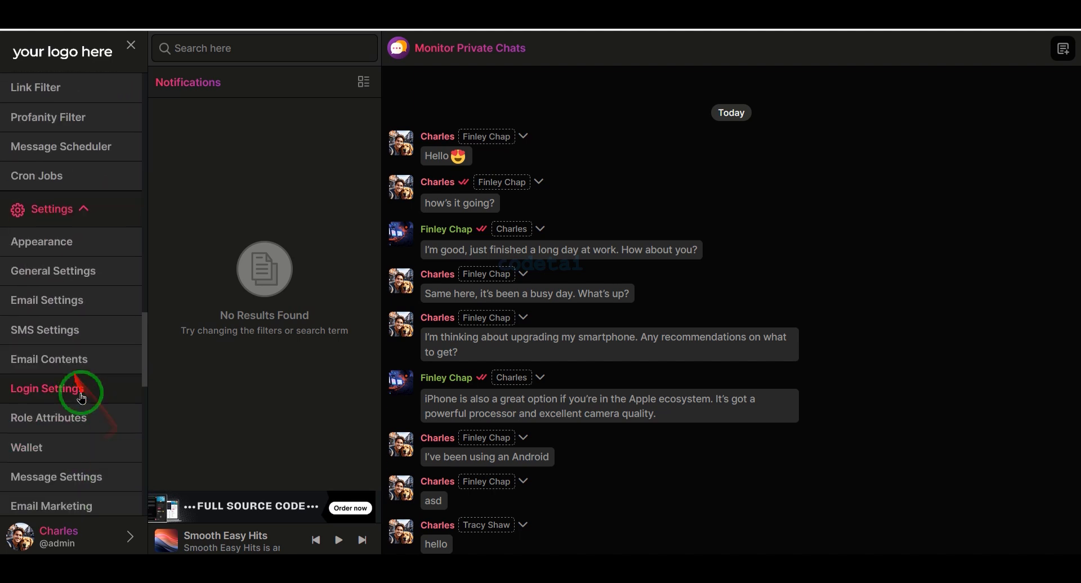
scroll(57, 479, down, 5)
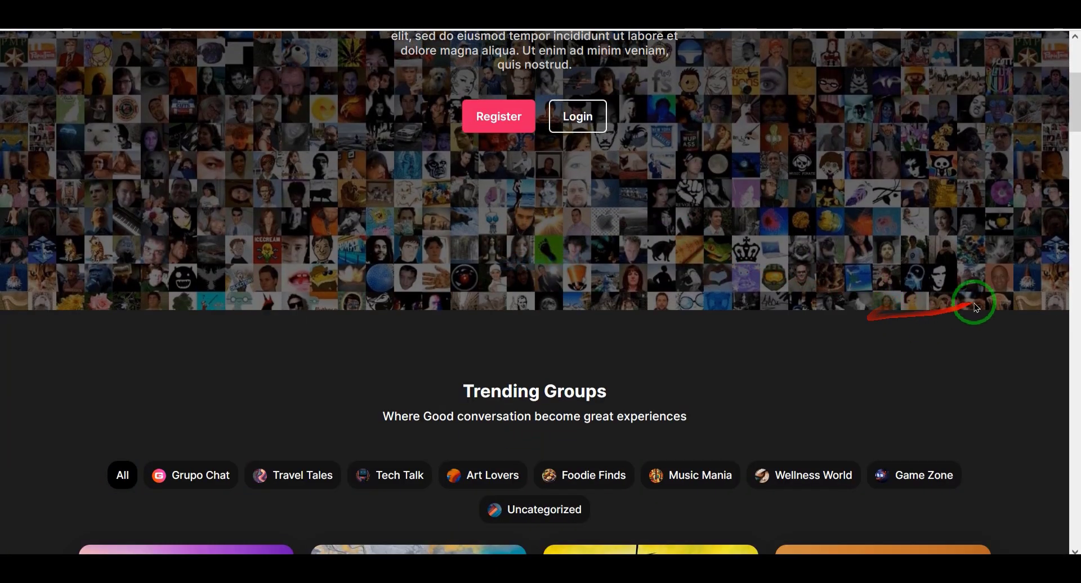
scroll(982, 305, up, 5)
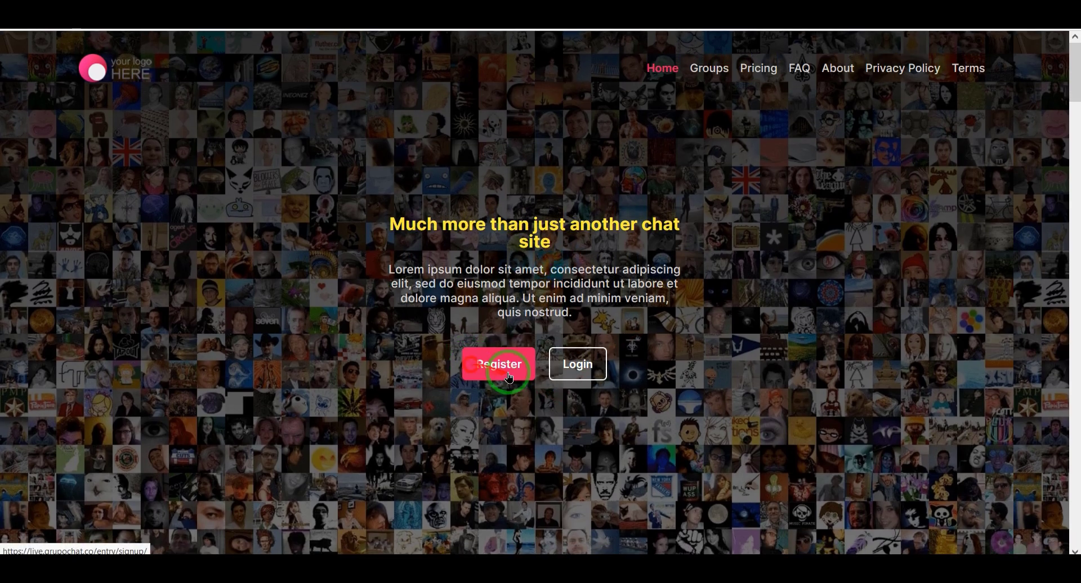
scroll(161, 225, down, 5)
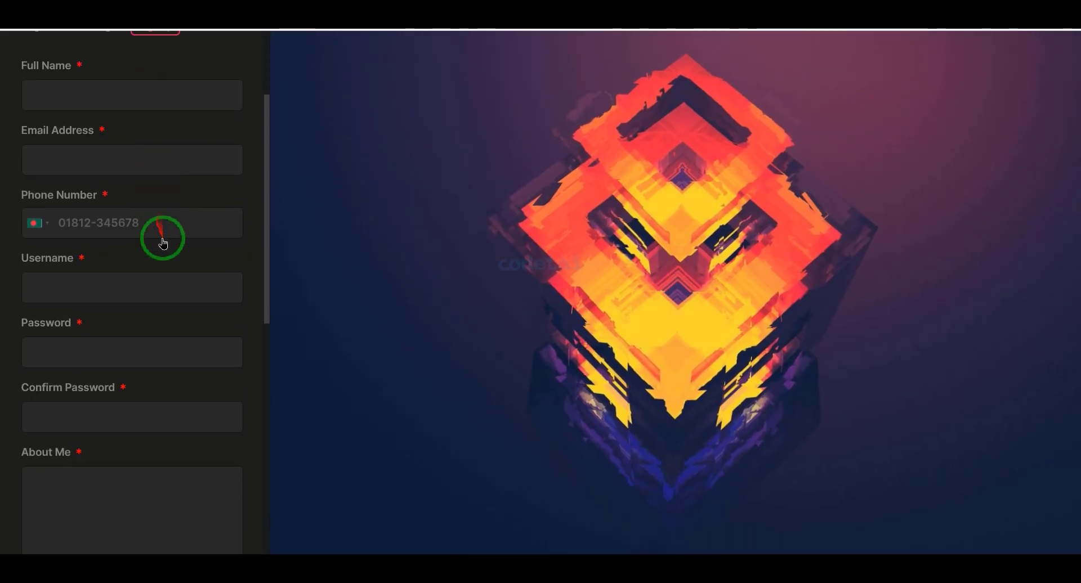
scroll(186, 325, down, 2)
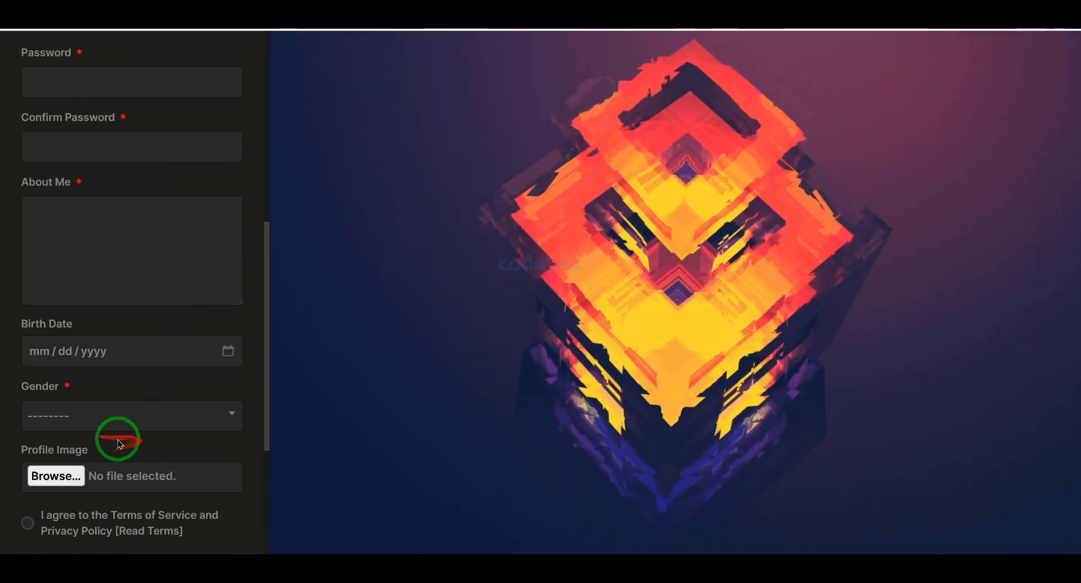
scroll(113, 429, up, 8)
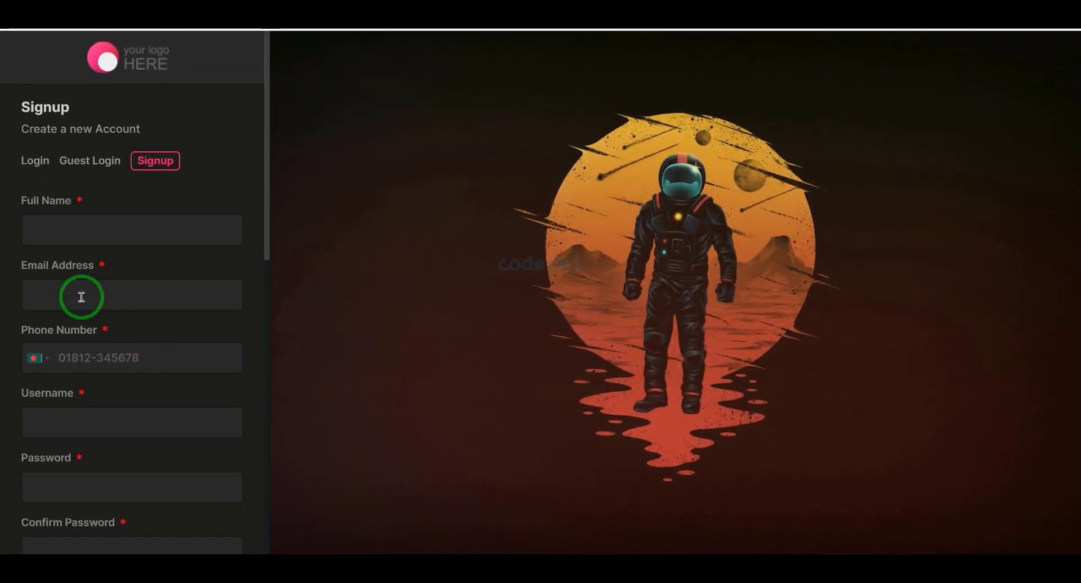
scroll(140, 342, down, 9)
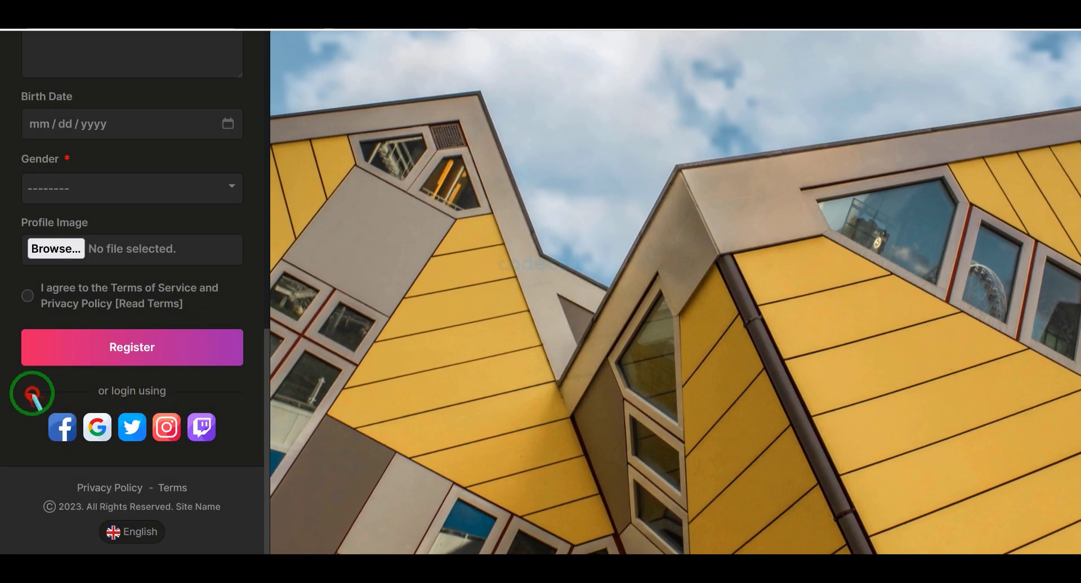
drag(32, 394, 225, 452)
drag(40, 408, 221, 434)
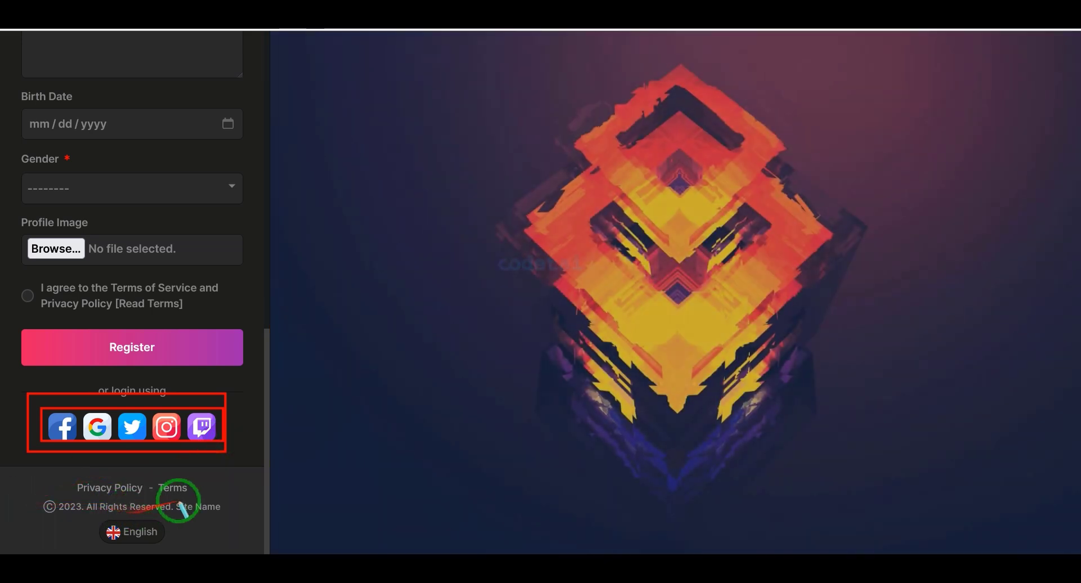
click(217, 476)
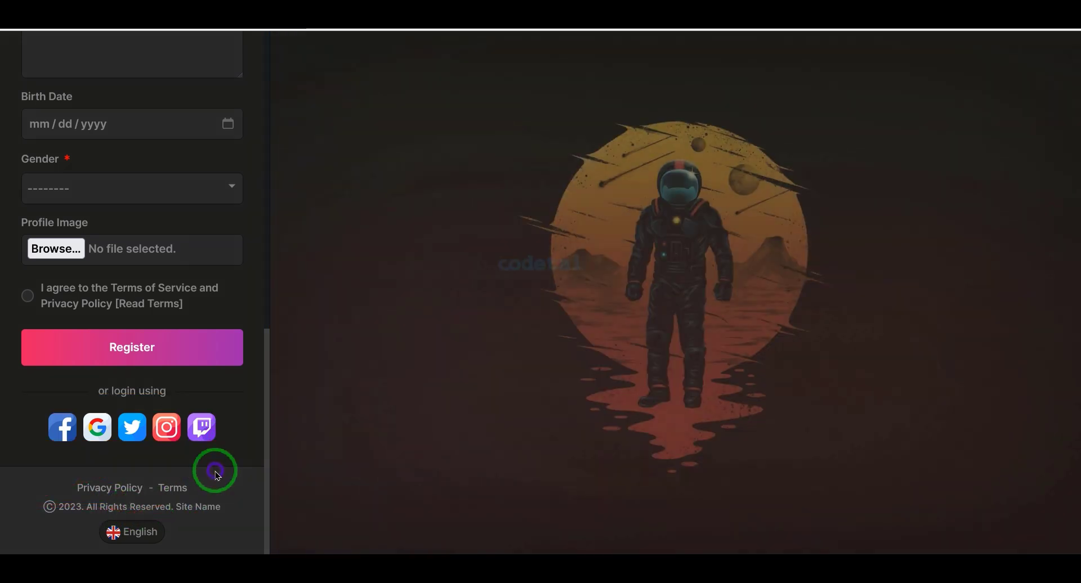
scroll(215, 466, up, 10)
drag(220, 449, 189, 222)
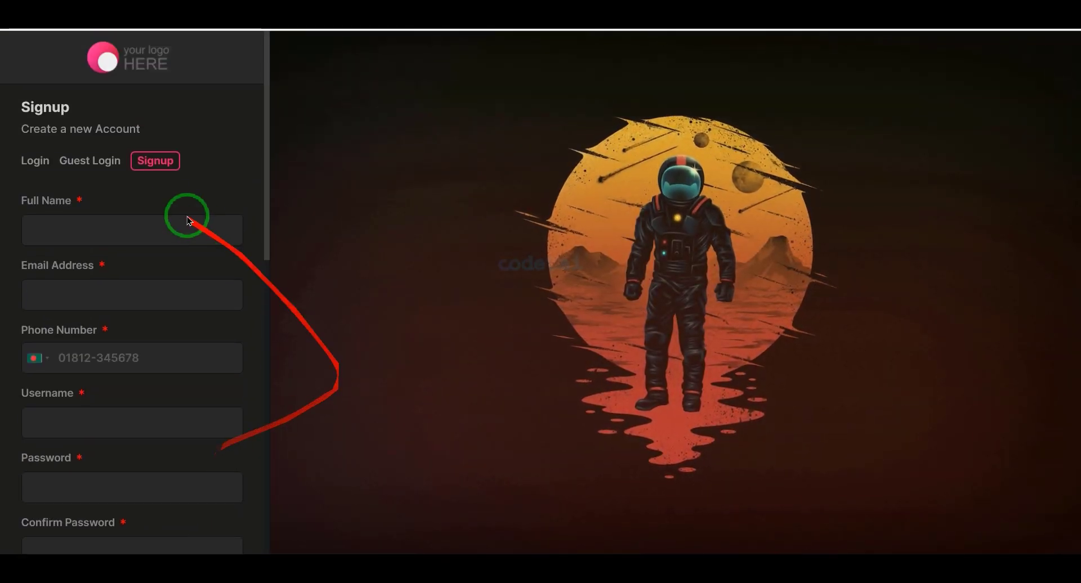
Sign in as a guest and open the Basic Usage group chat
click(110, 171)
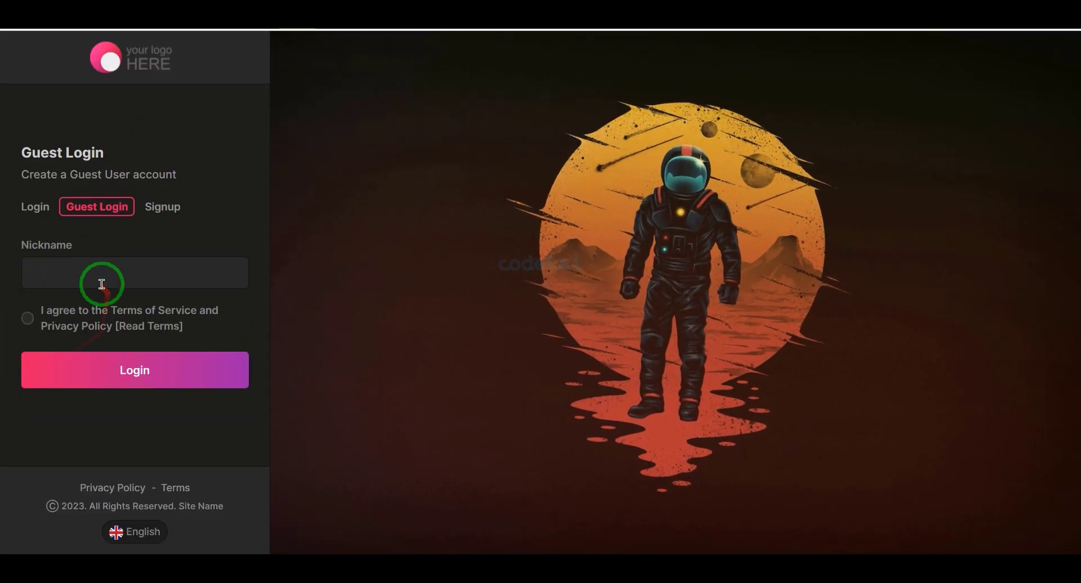
click(113, 385)
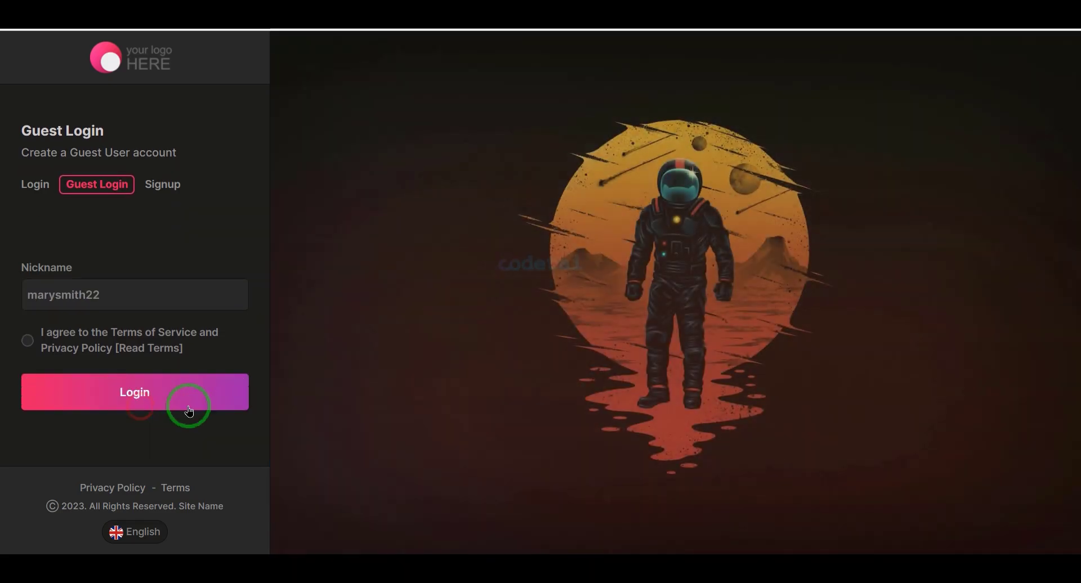
click(186, 389)
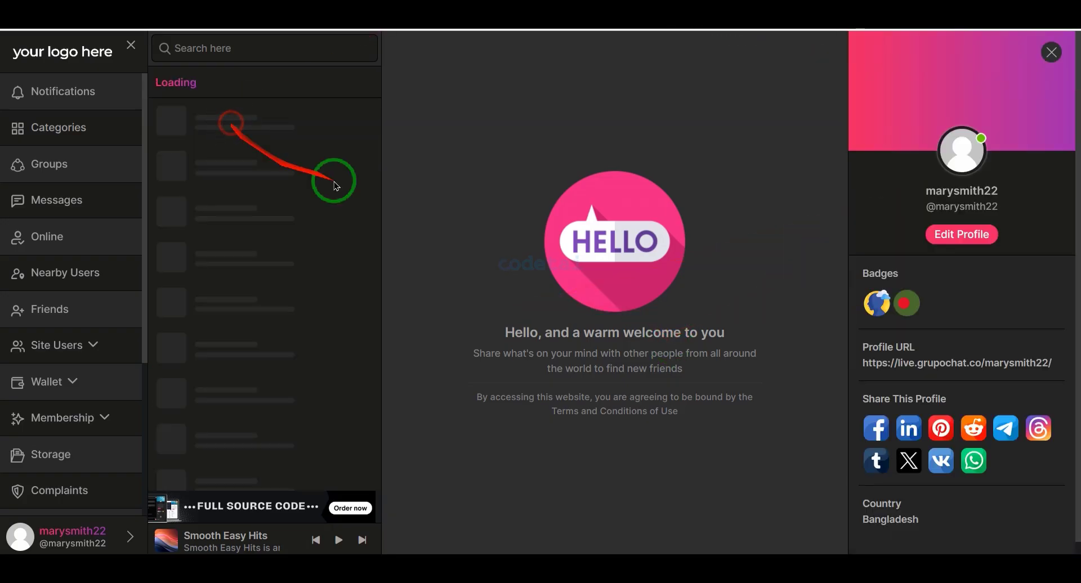
click(194, 167)
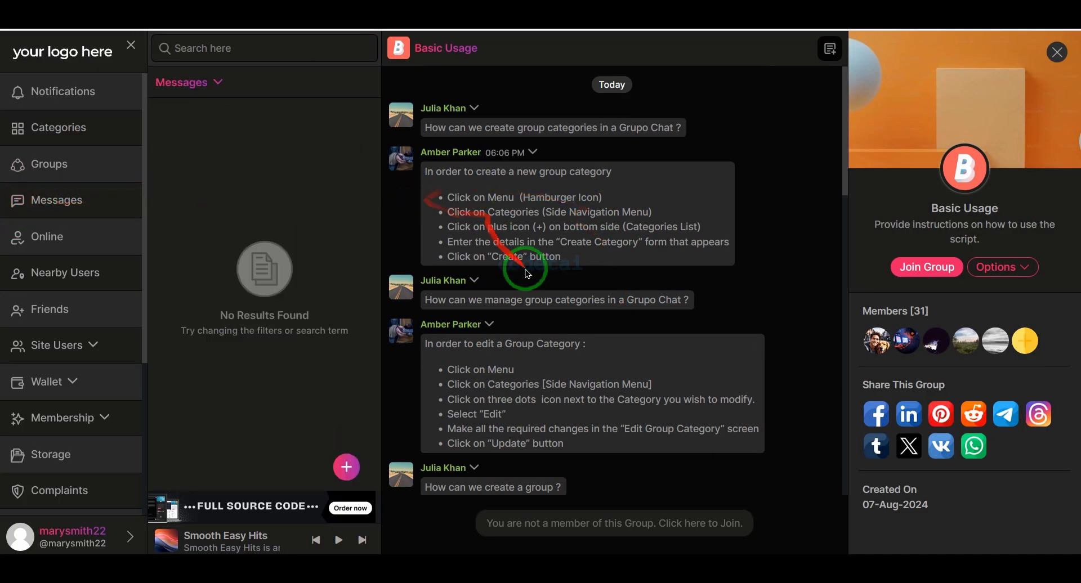
scroll(34, 368, down, 4)
Bring up the create-account form, expand membership options, and show the groups list
click(65, 353)
scroll(44, 144, up, 4)
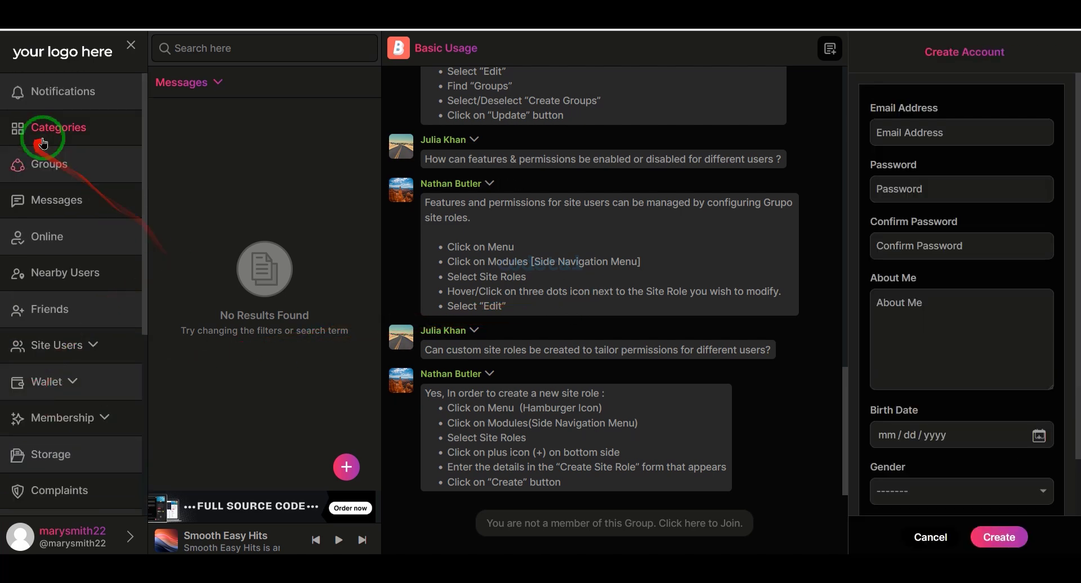
click(106, 531)
click(85, 397)
scroll(96, 411, down, 7)
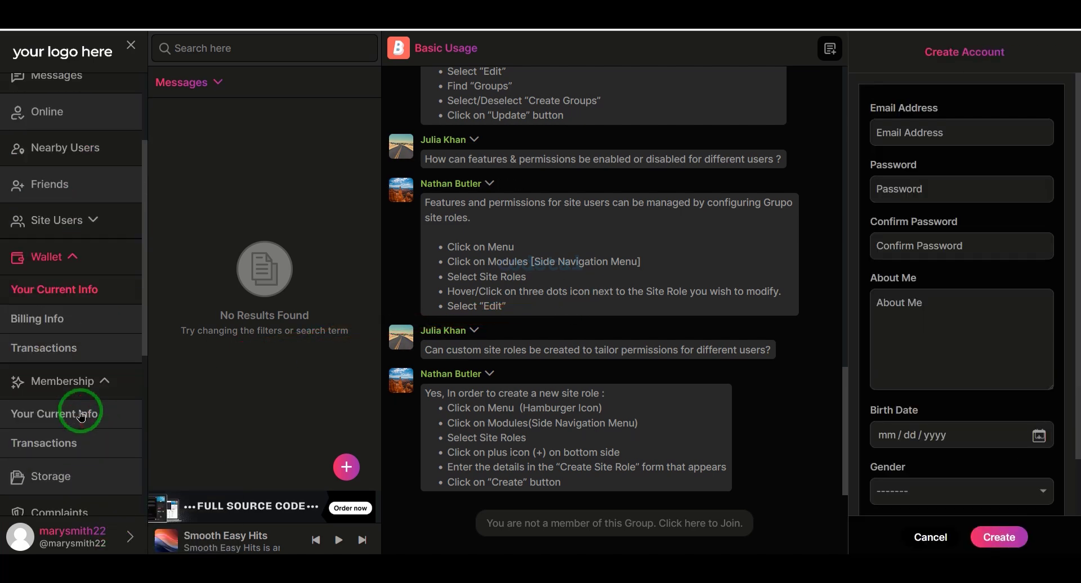
scroll(84, 271, up, 8)
Log out of the guest account and browse the demo site's home page
click(101, 538)
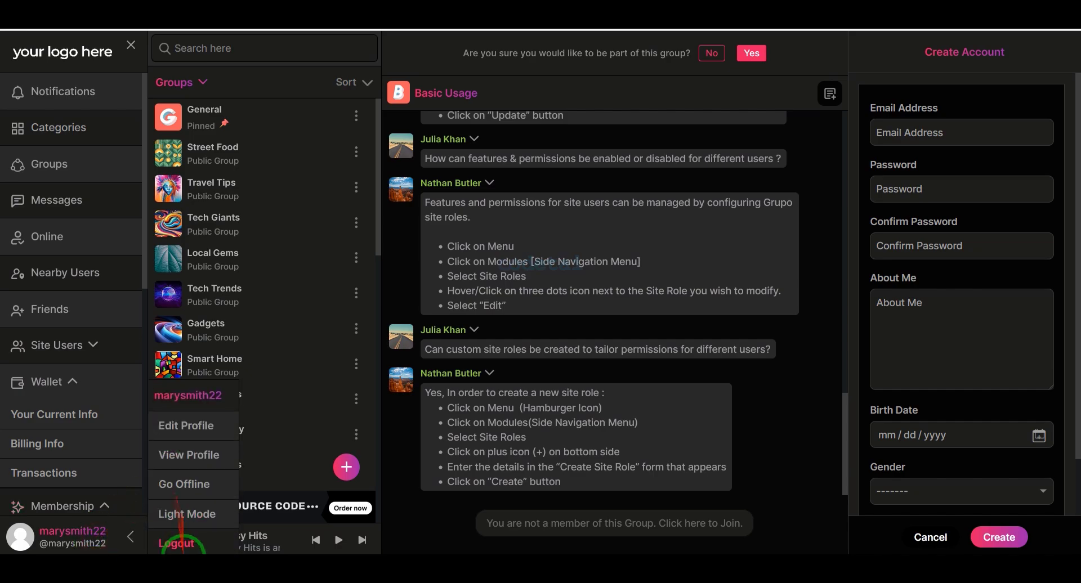
click(169, 473)
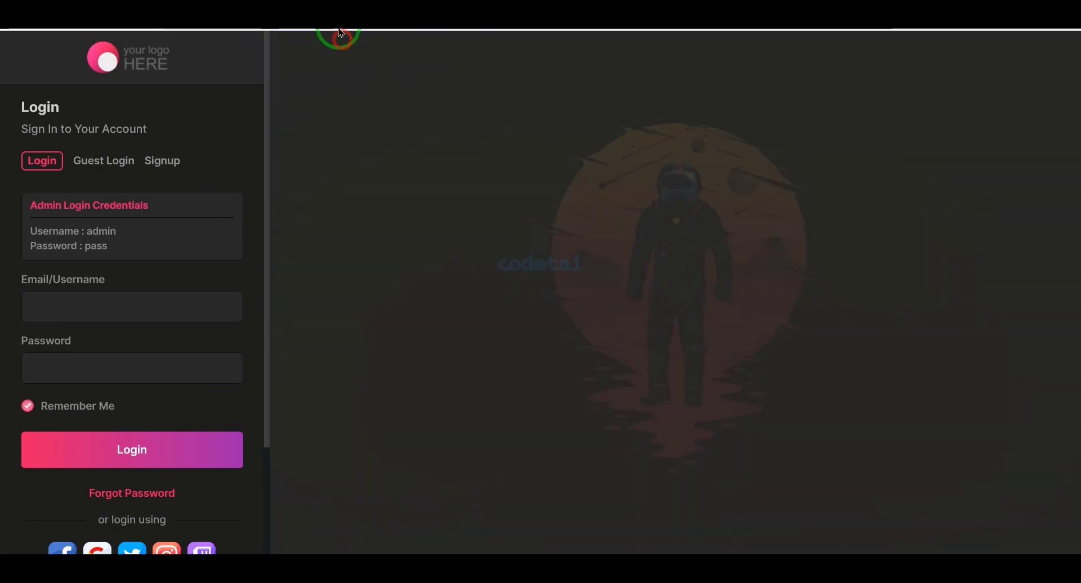
click(390, 19)
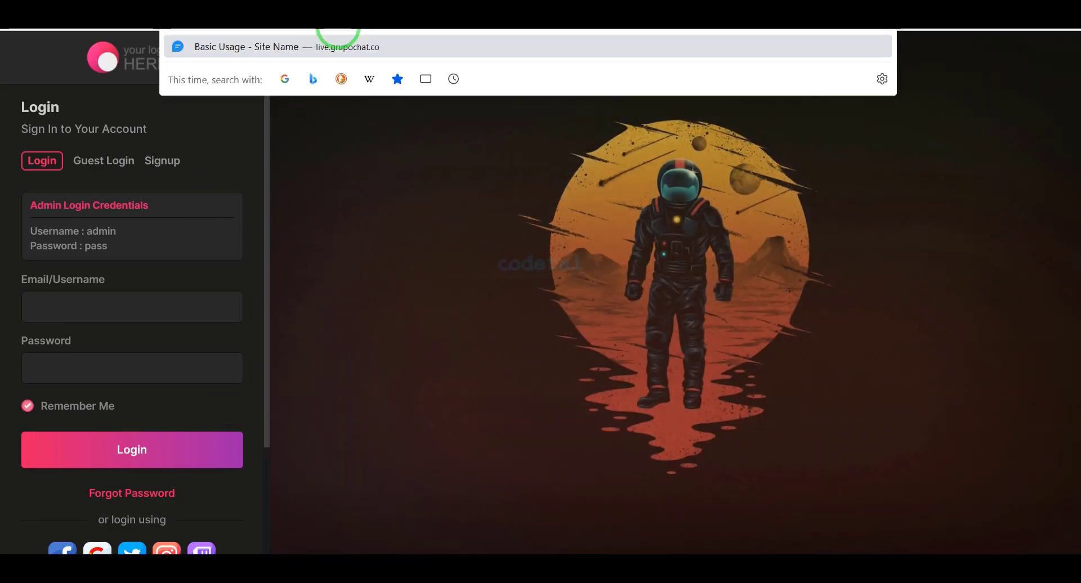
click(338, 40)
scroll(837, 222, down, 15)
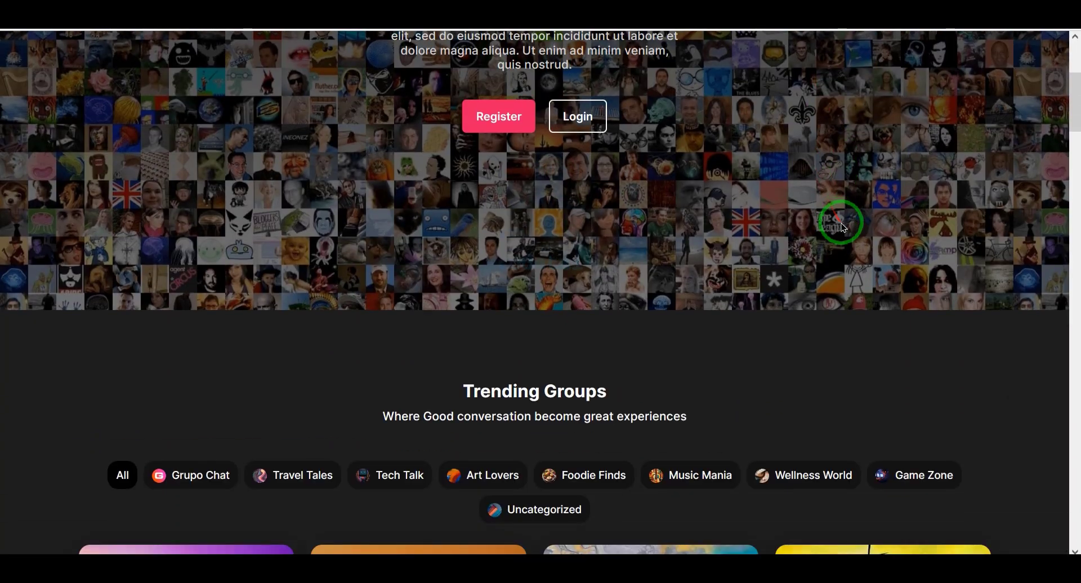
scroll(879, 248, down, 20)
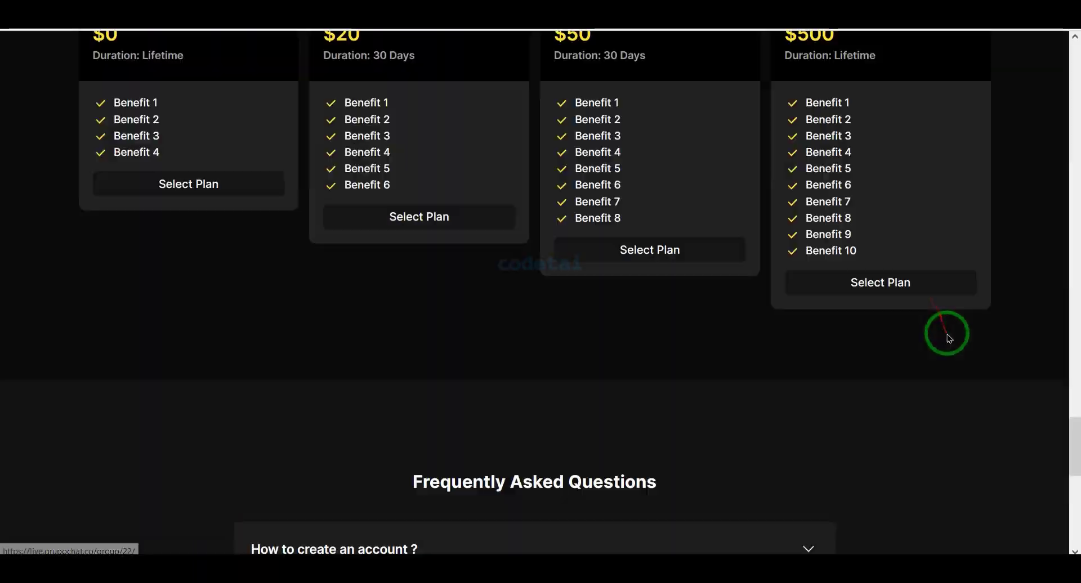
scroll(948, 329, up, 15)
scroll(952, 305, up, 15)
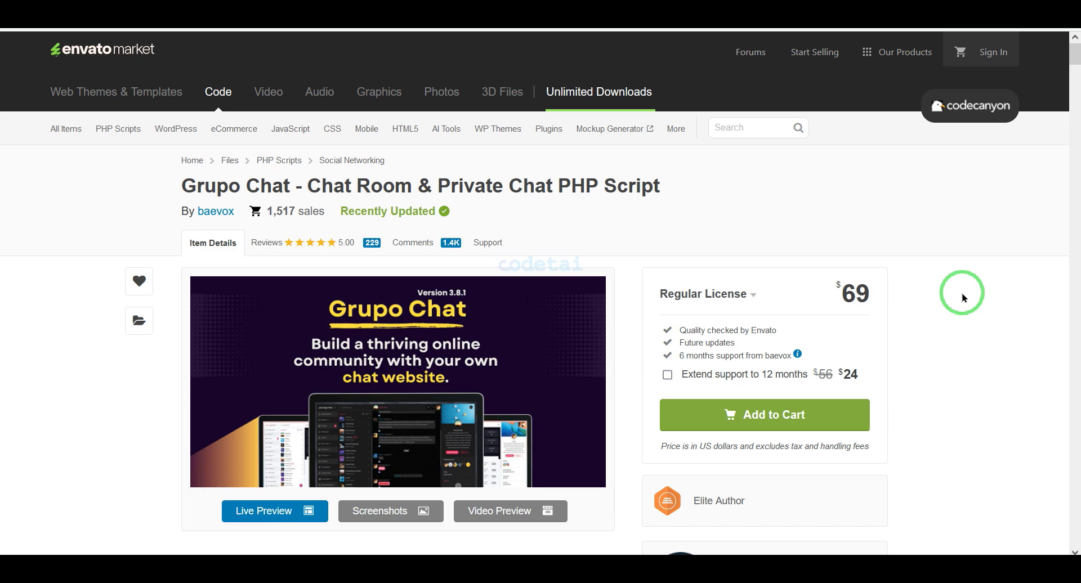
Highlight the Grupo Chat product title and the $69 Regular License box, then clear the highlights
scroll(964, 298, down, 2)
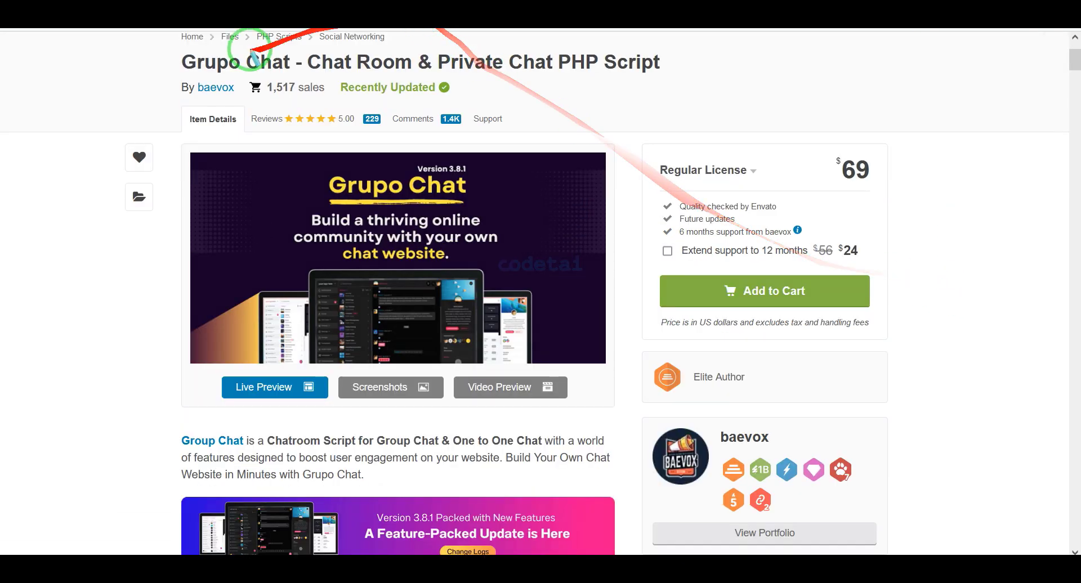
mouse_move(169, 49)
mouse_down()
mouse_move(414, 76)
mouse_move(666, 75)
mouse_up()
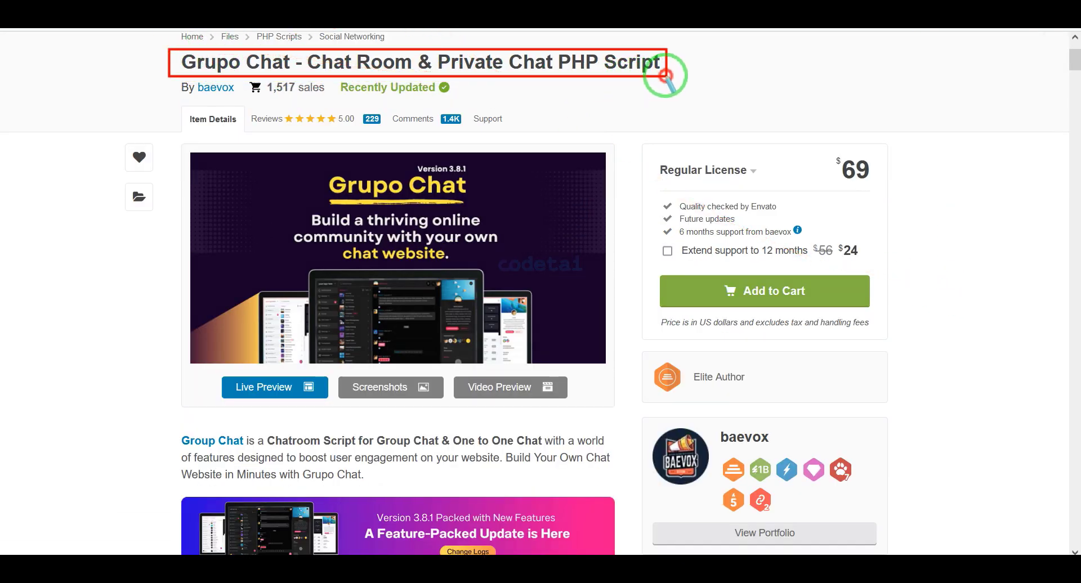
mouse_move(615, 114)
mouse_down()
mouse_move(882, 217)
mouse_move(913, 353)
mouse_up()
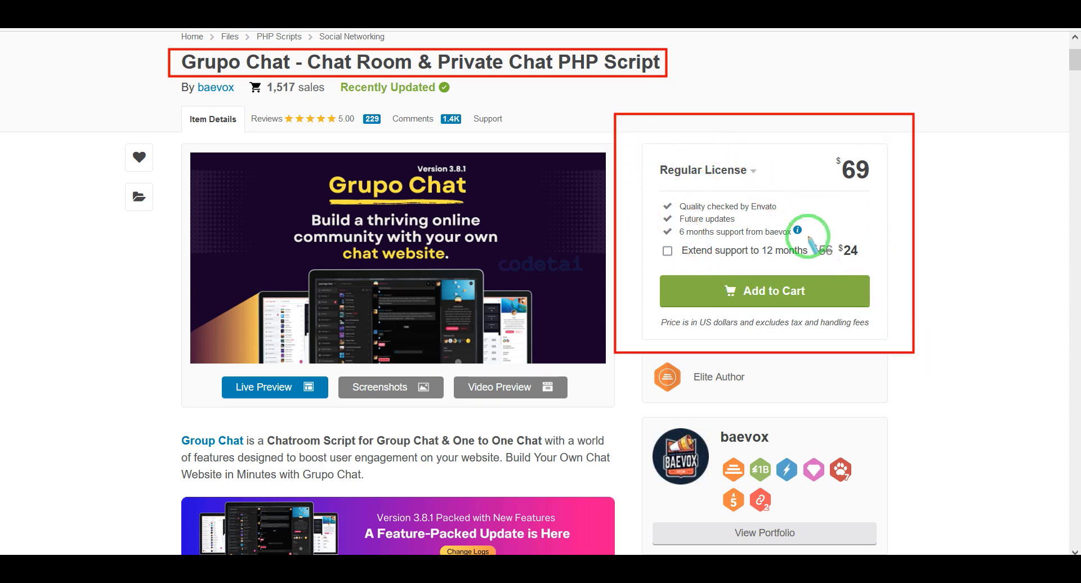
drag(640, 157, 767, 181)
right_click(762, 197)
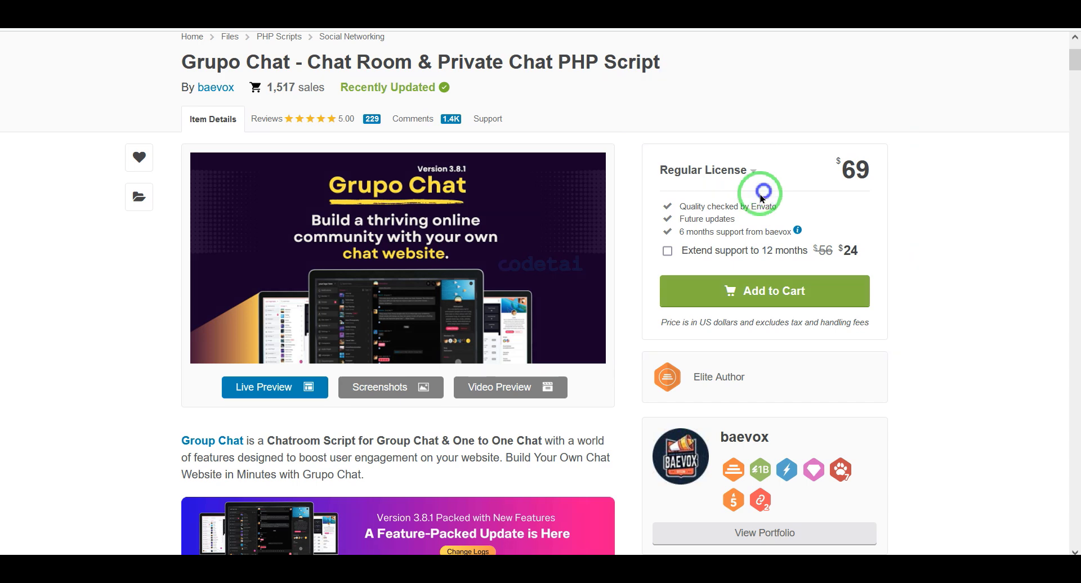
Scroll down through the item description and back up toward the top
scroll(775, 361, down, 2)
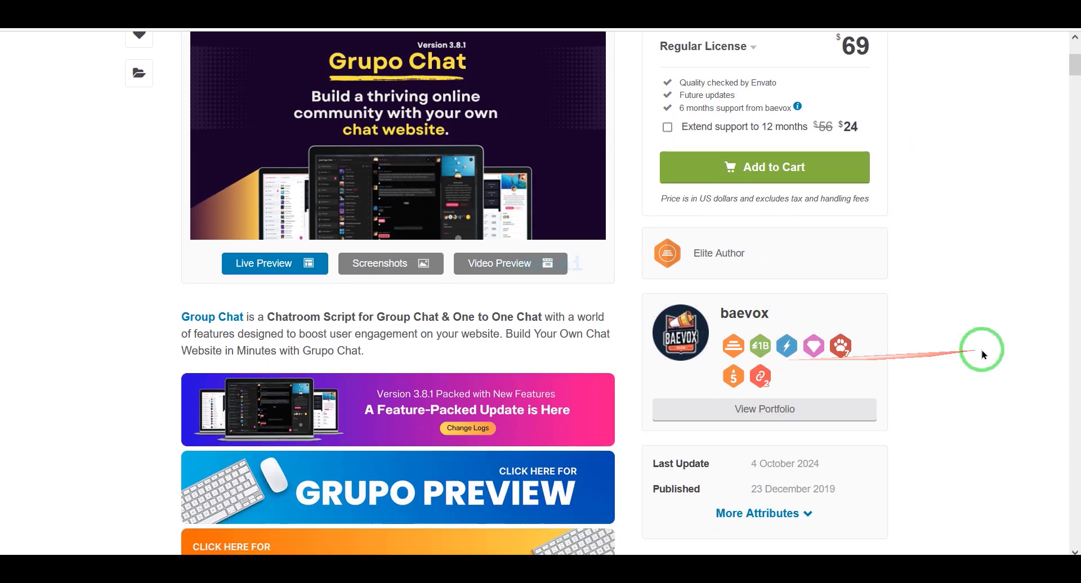
scroll(984, 355, down, 2)
scroll(658, 339, down, 2)
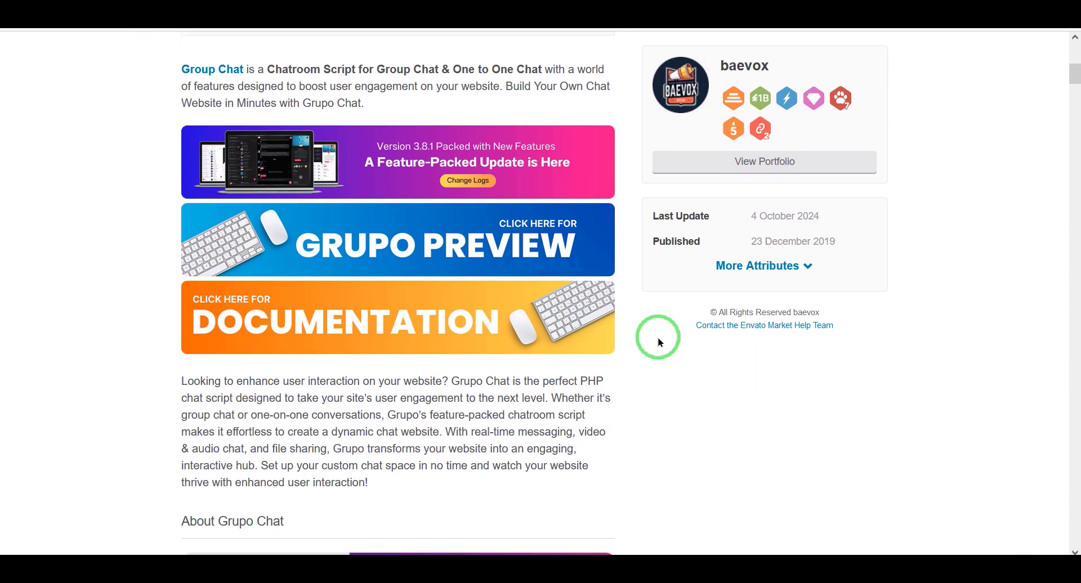
scroll(690, 345, down, 2)
scroll(834, 358, down, 4)
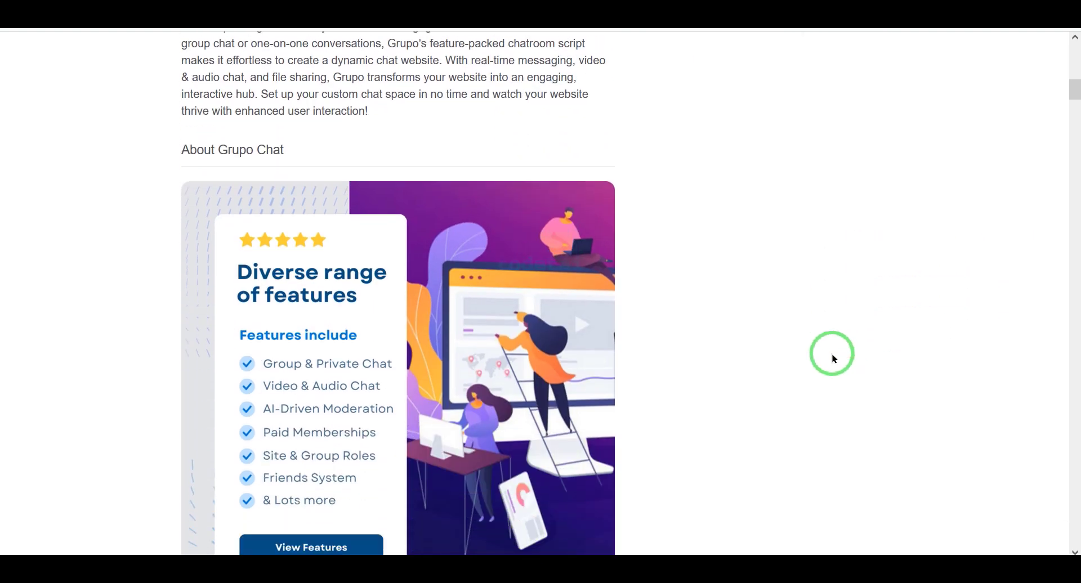
scroll(835, 358, down, 13)
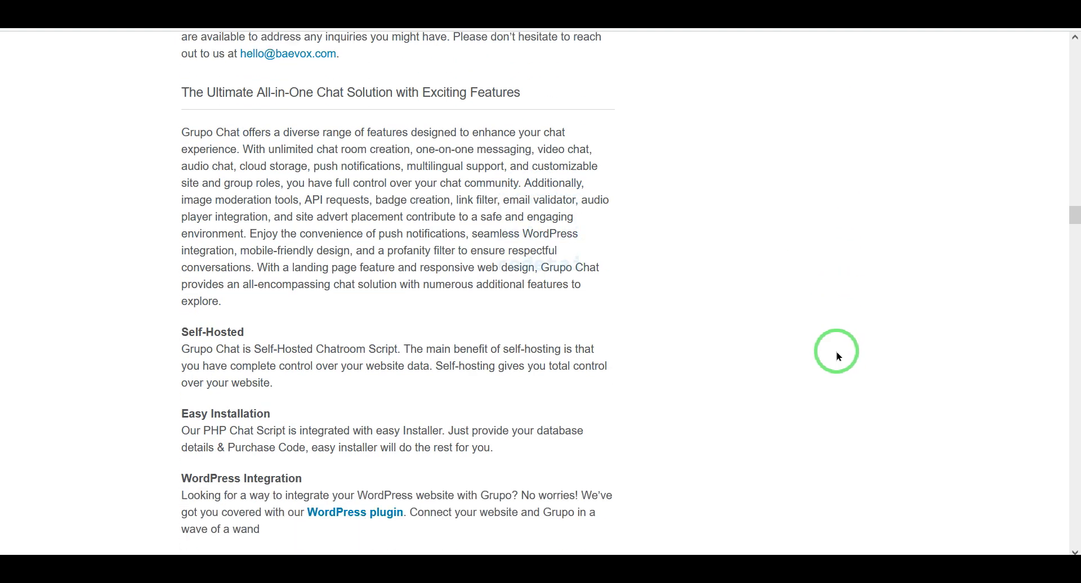
scroll(839, 357, down, 6)
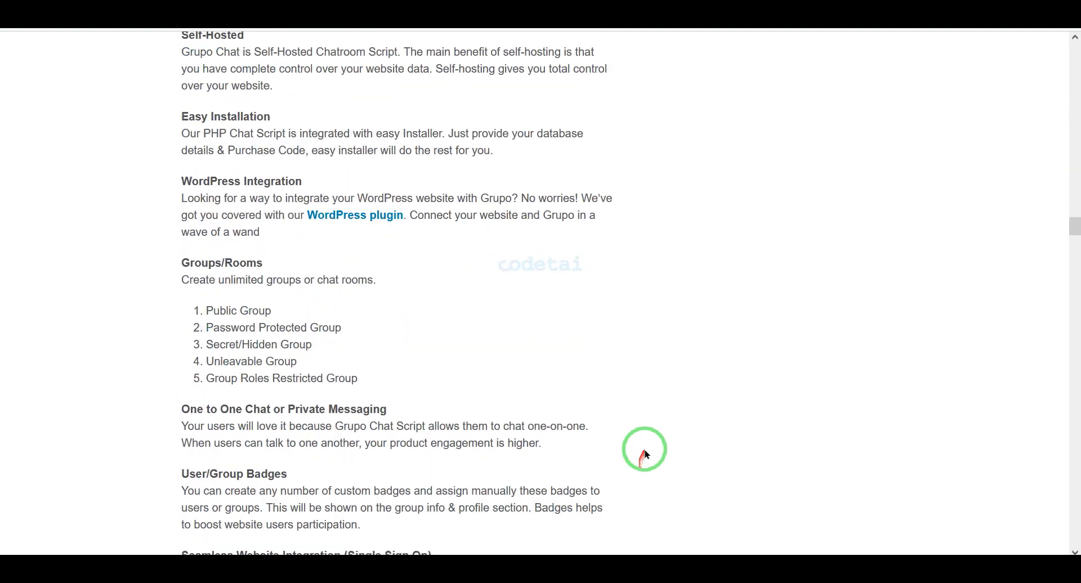
scroll(647, 455, up, 20)
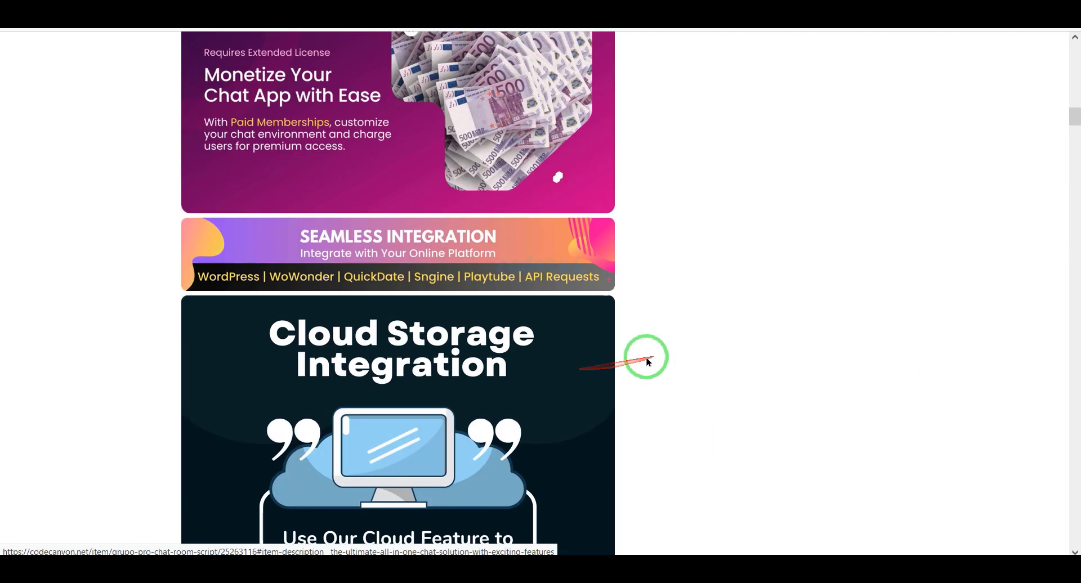
scroll(649, 362, up, 10)
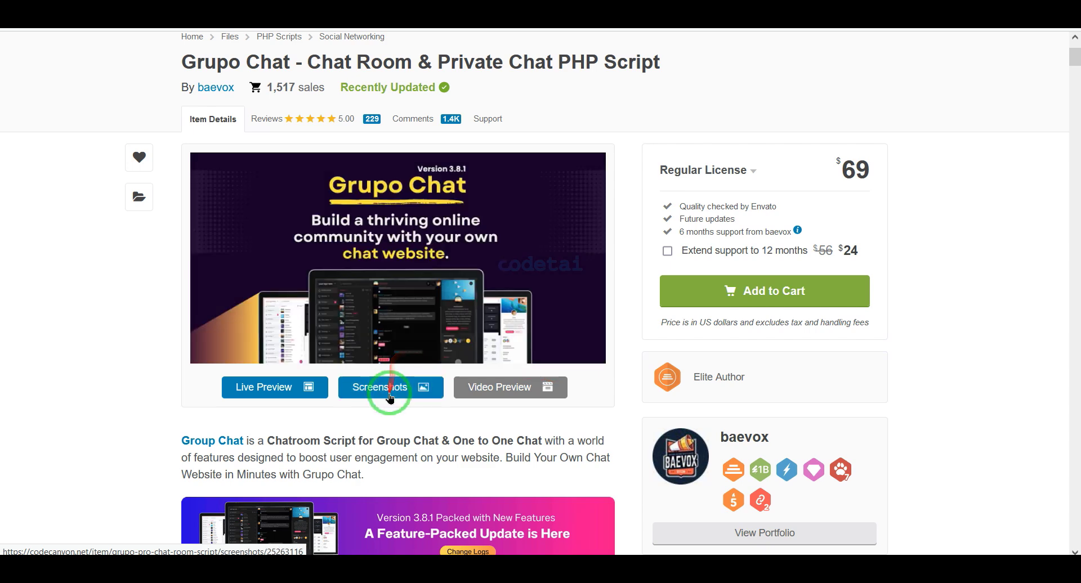
Page through the Grupo Chat screenshots, from Login to the home page, then close the gallery
click(390, 388)
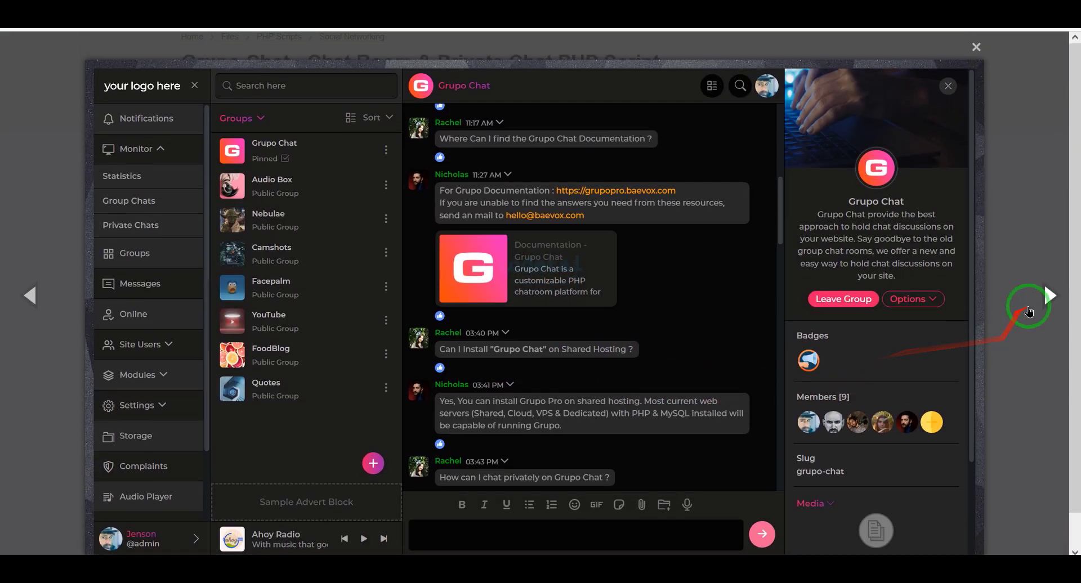
click(1030, 312)
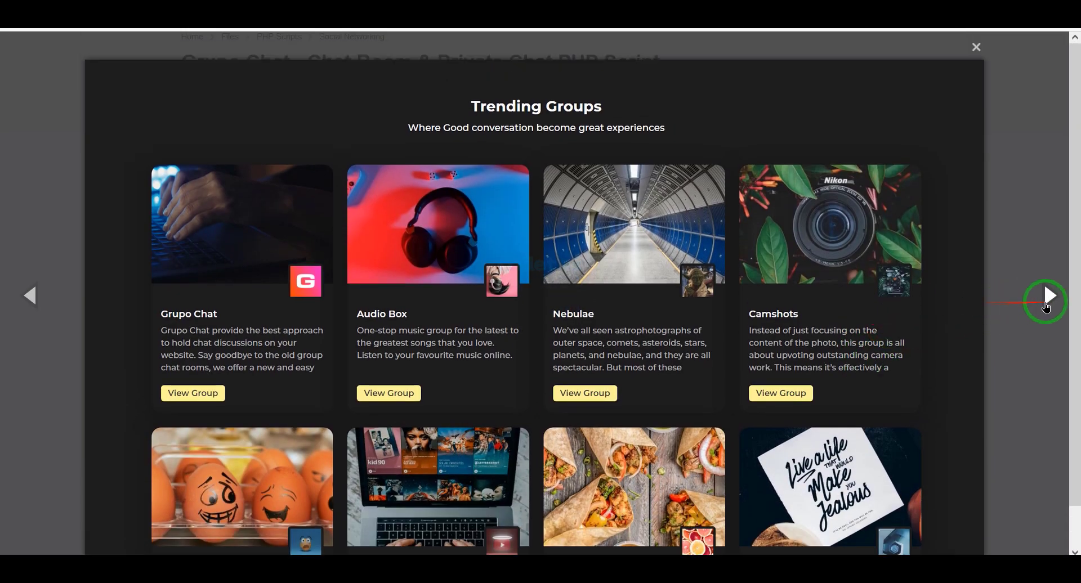
click(1049, 304)
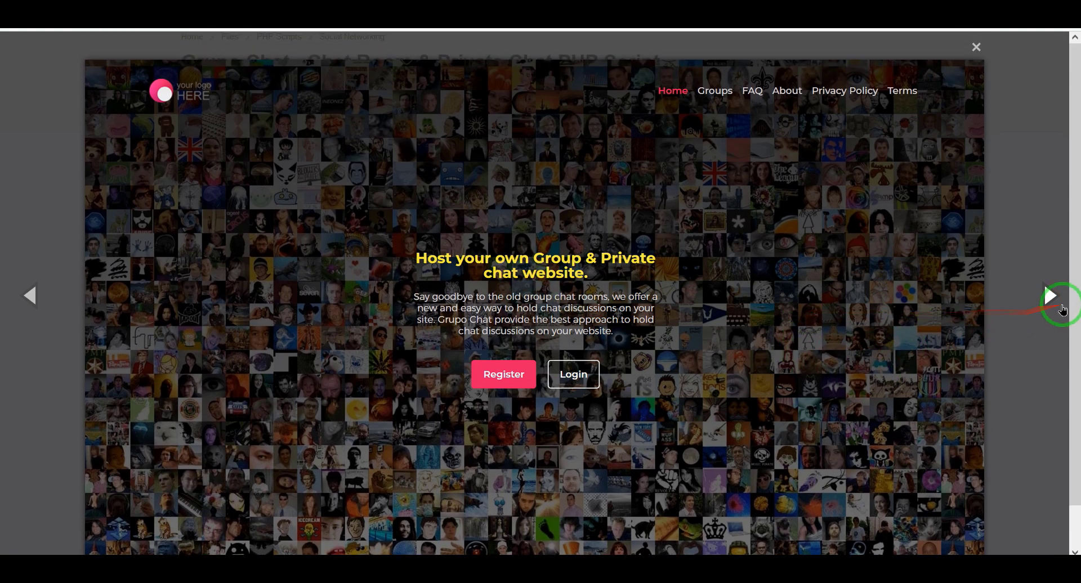
click(1051, 298)
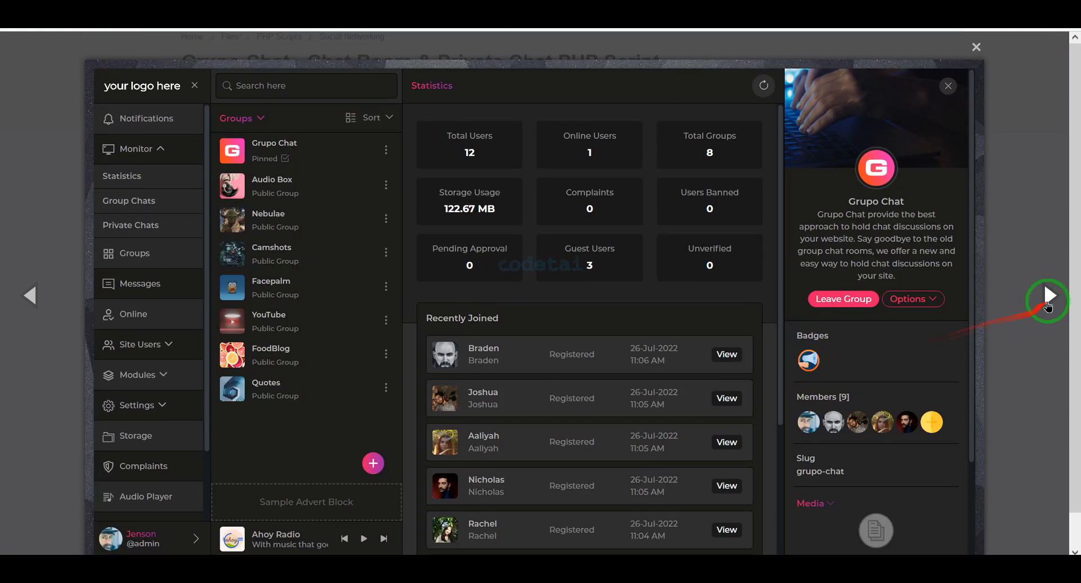
click(1050, 296)
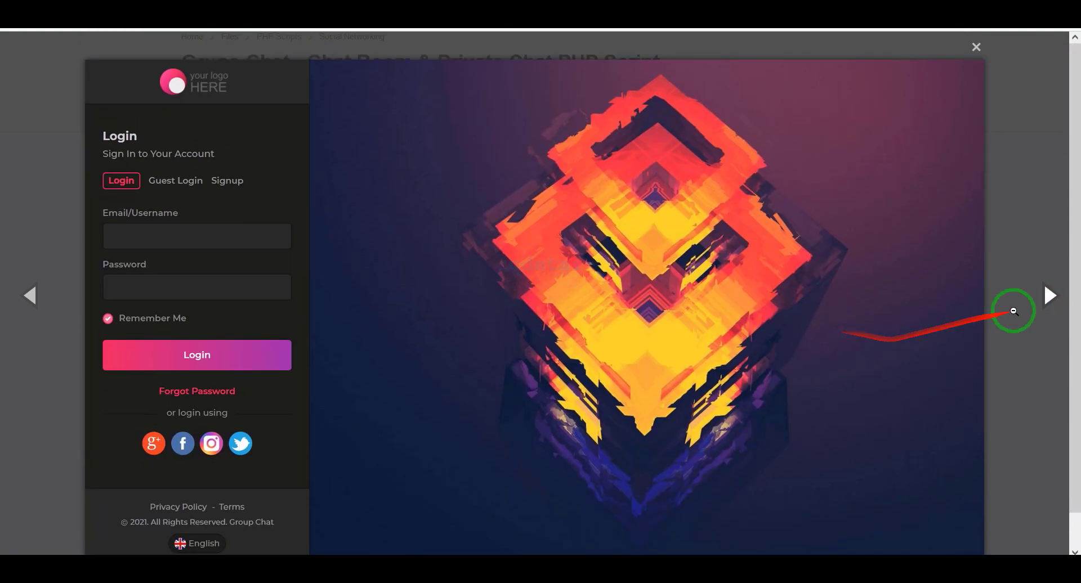
click(1049, 299)
click(1028, 290)
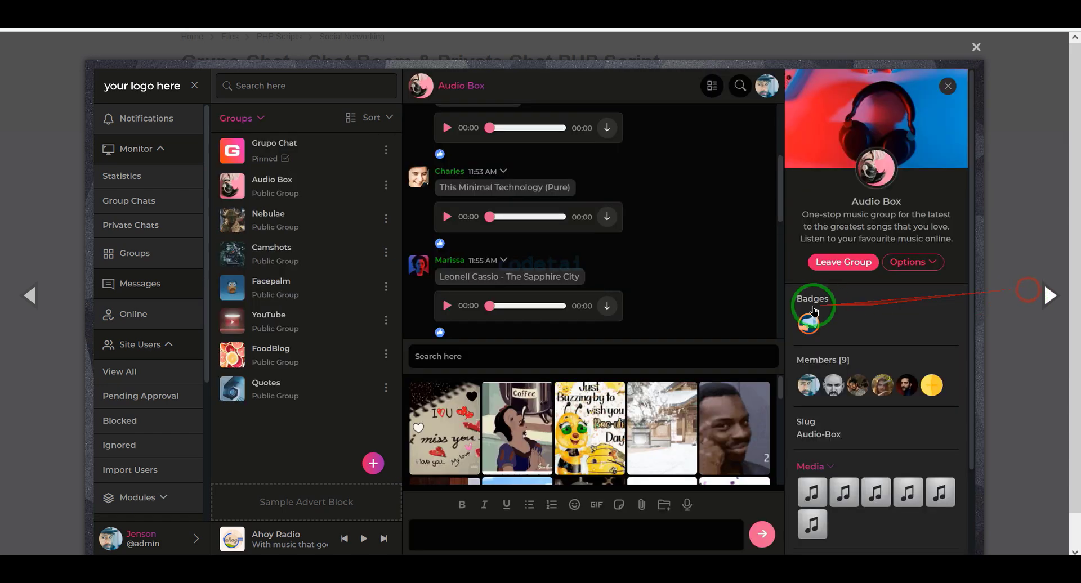
click(1035, 315)
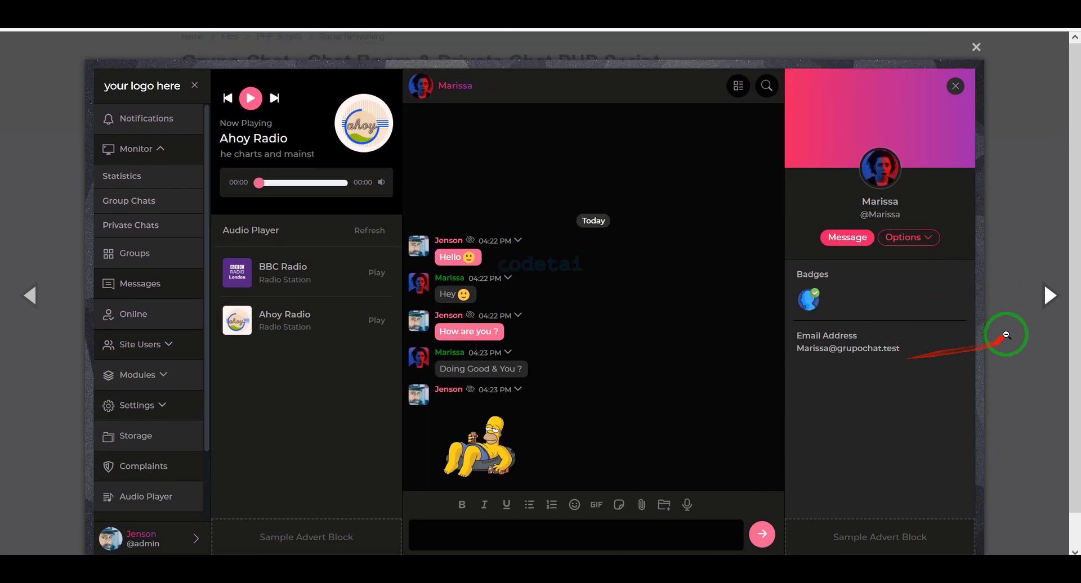
click(1024, 316)
click(1024, 325)
click(1023, 326)
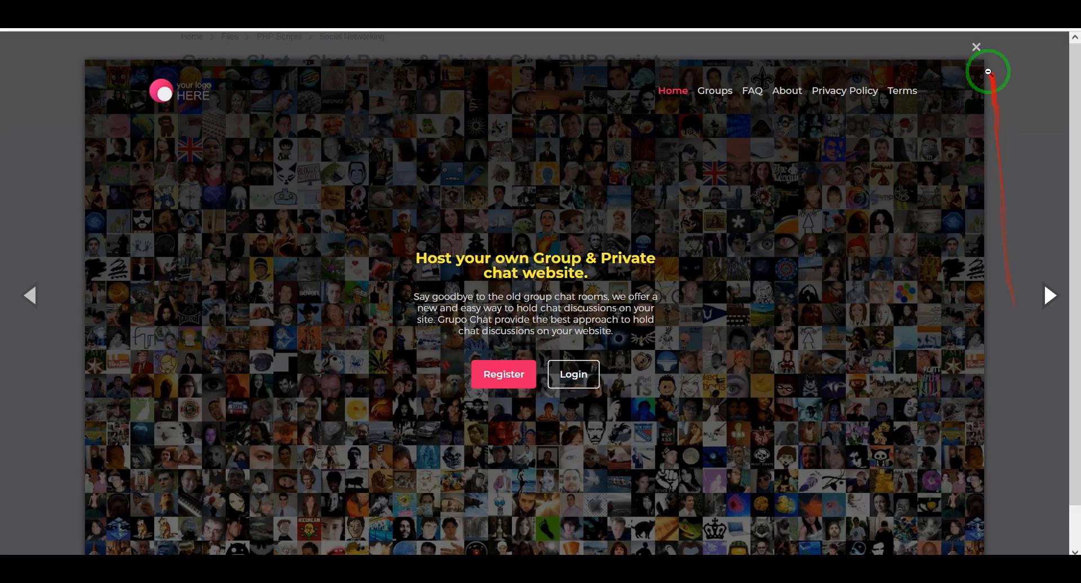
click(975, 48)
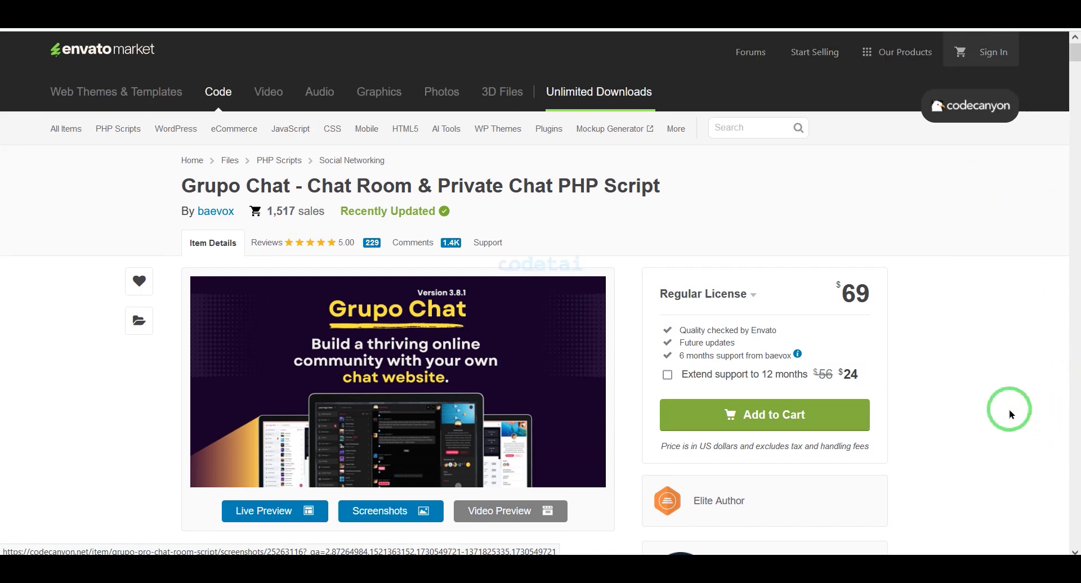
Add Grupo Chat to the cart and go to checkout, reviewing the Create Account form
click(796, 424)
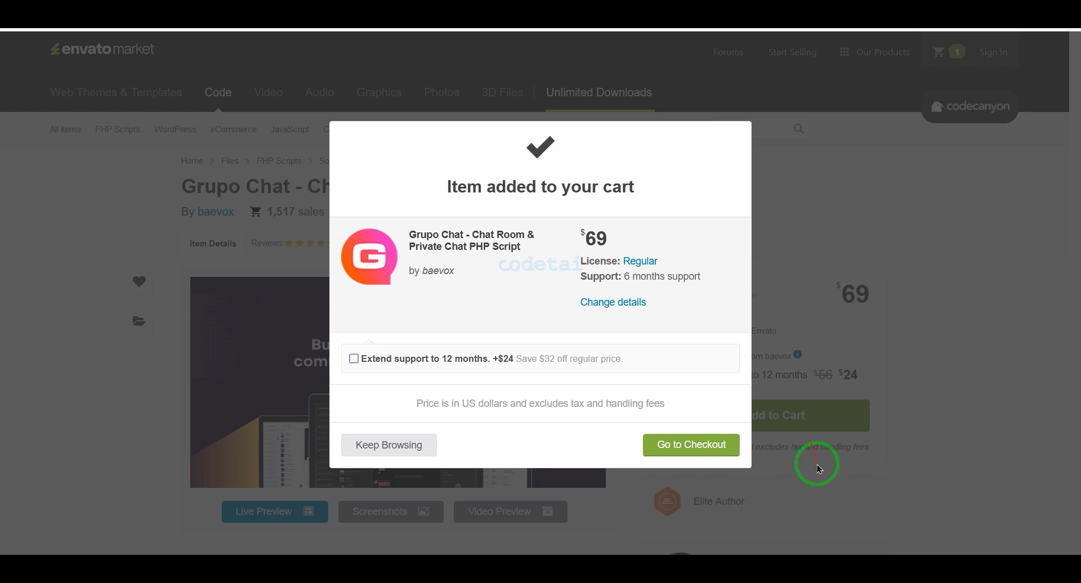
click(688, 446)
scroll(688, 449, down, 4)
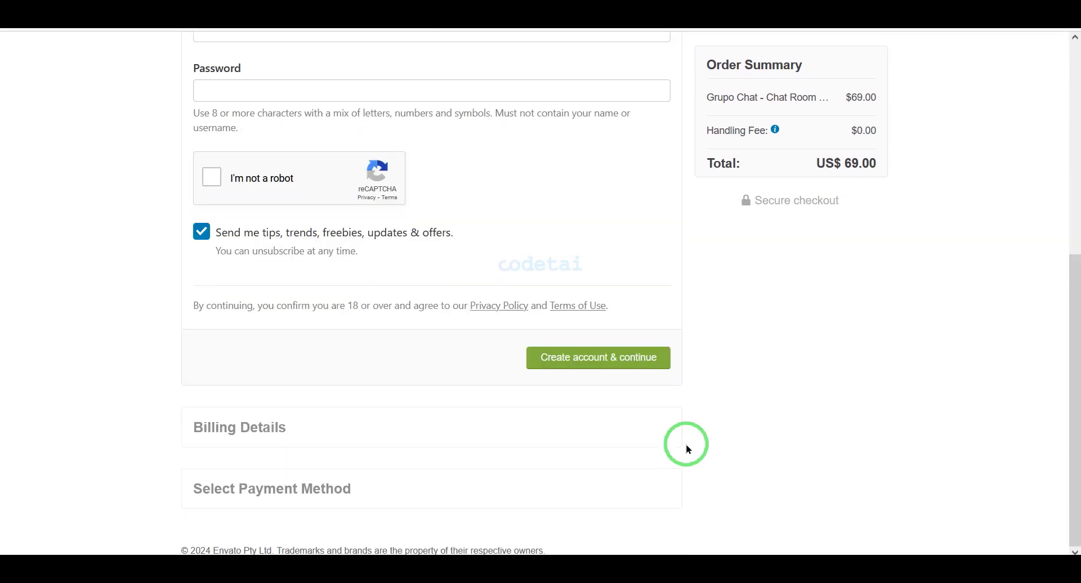
scroll(689, 449, up, 6)
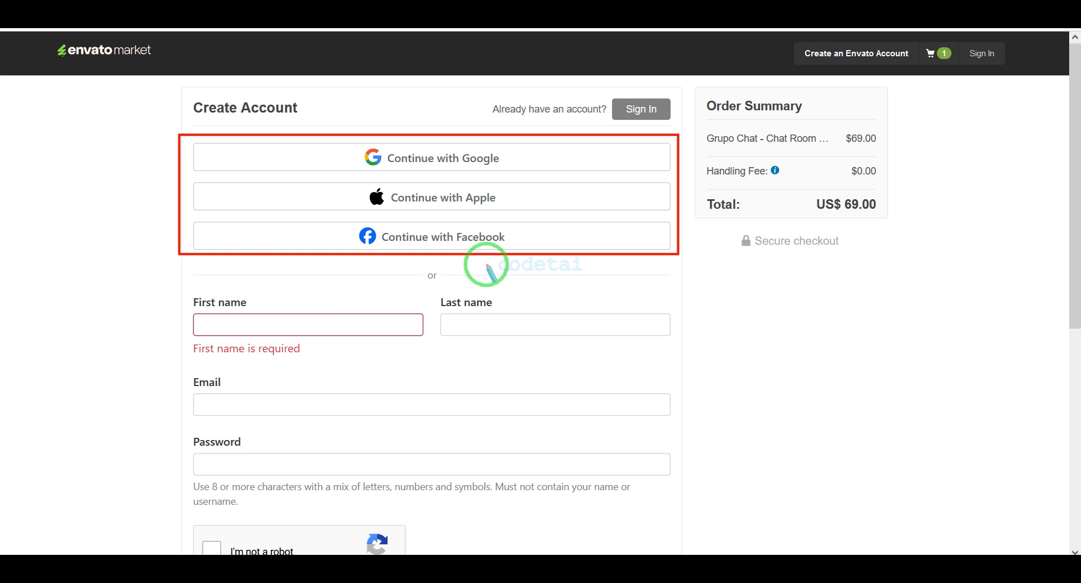
scroll(664, 351, down, 4)
scroll(663, 350, up, 2)
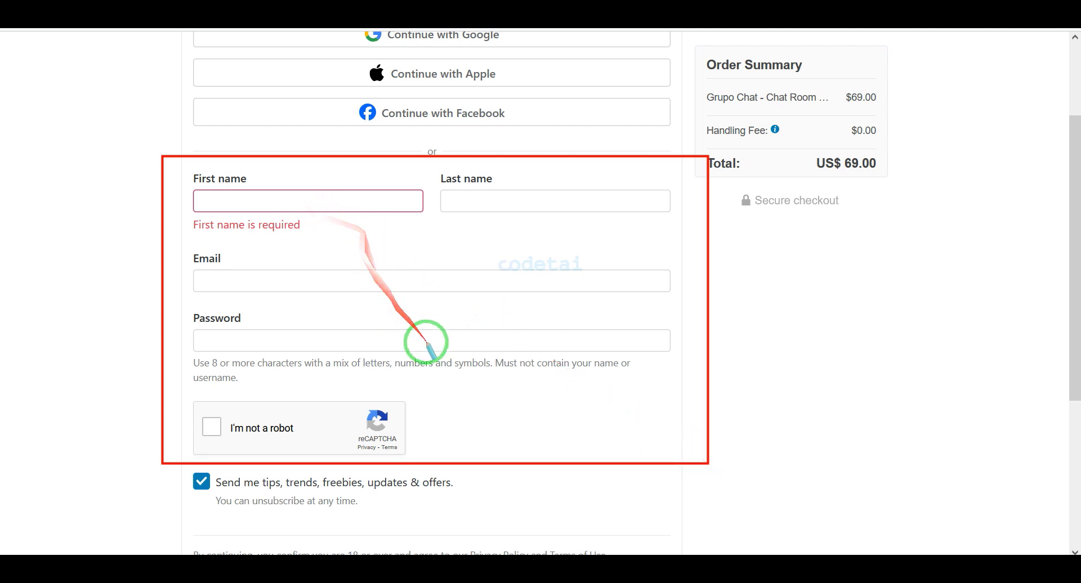
scroll(554, 410, down, 4)
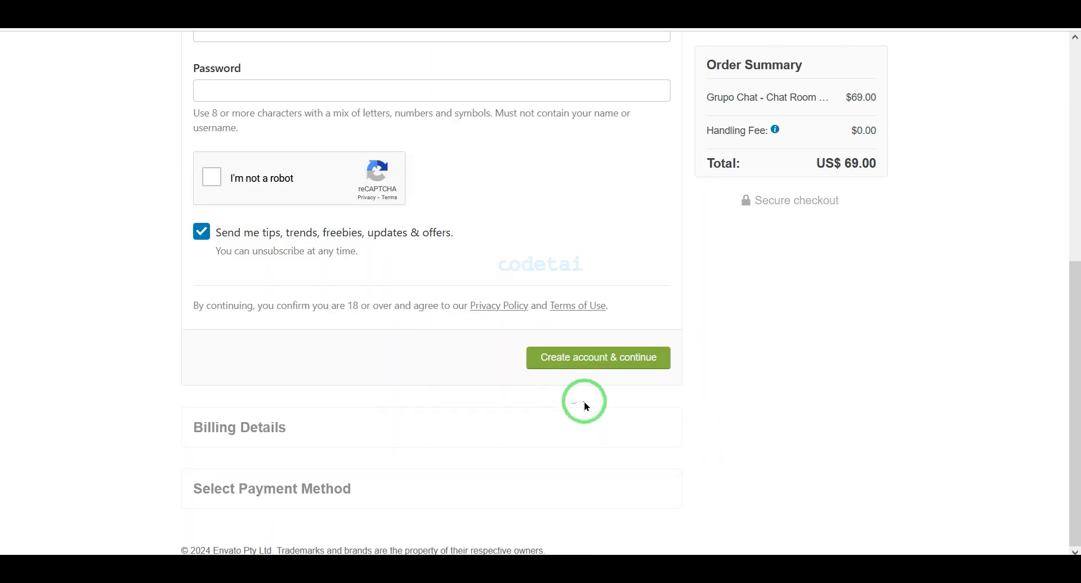
scroll(674, 398, up, 6)
Sign in with the account username and password, then re-save the billing details
click(640, 109)
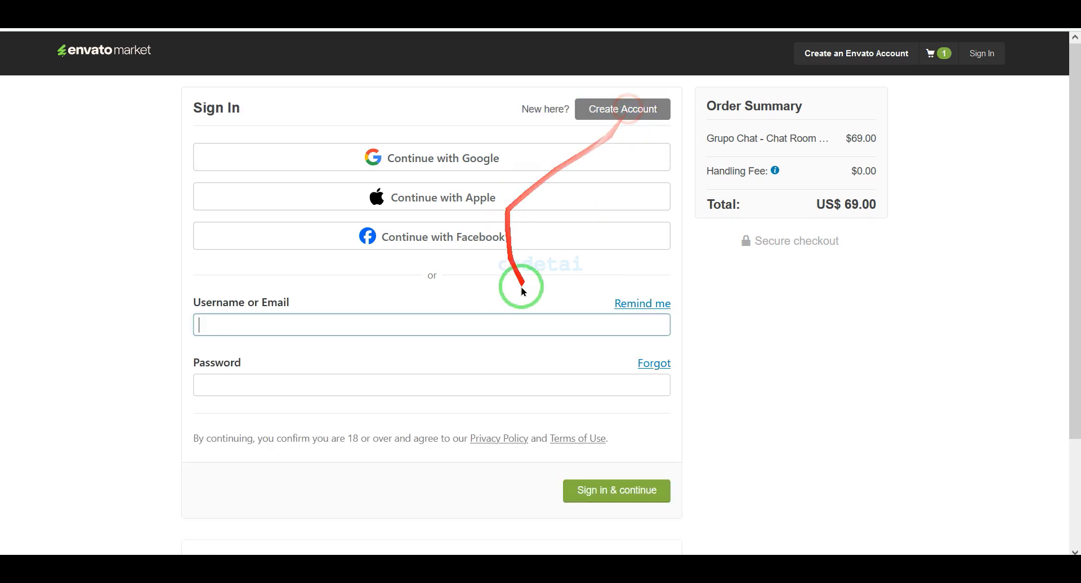
text(codetai)
key(Tab)
scroll(754, 360, down, 2)
click(634, 373)
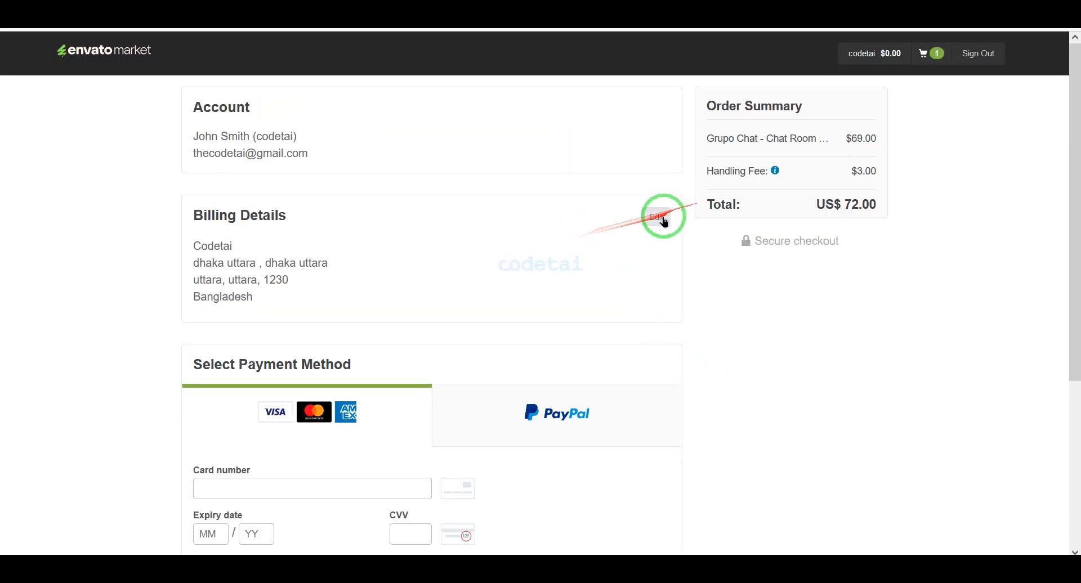
click(657, 217)
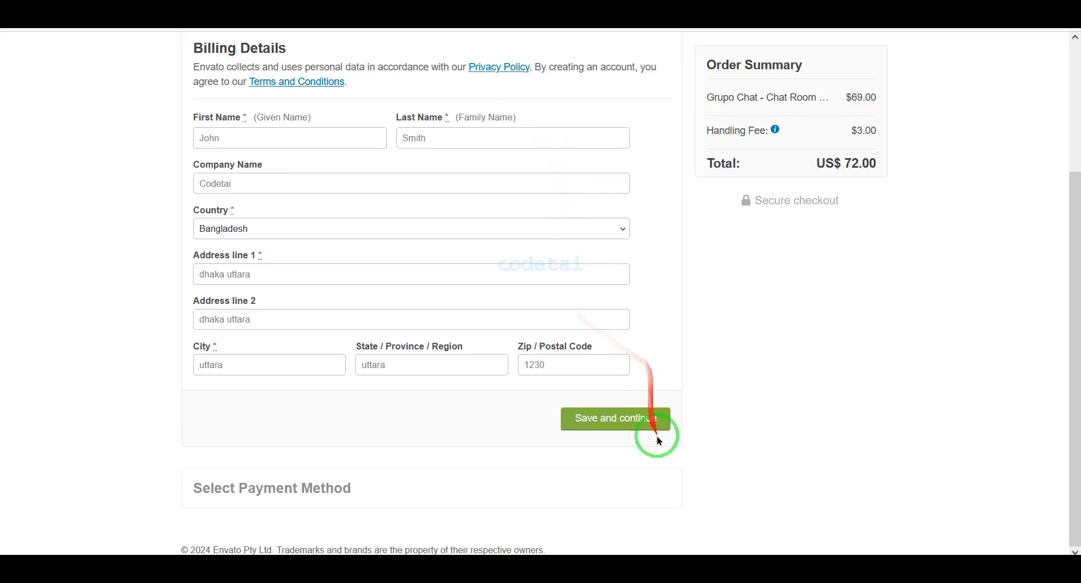
click(660, 423)
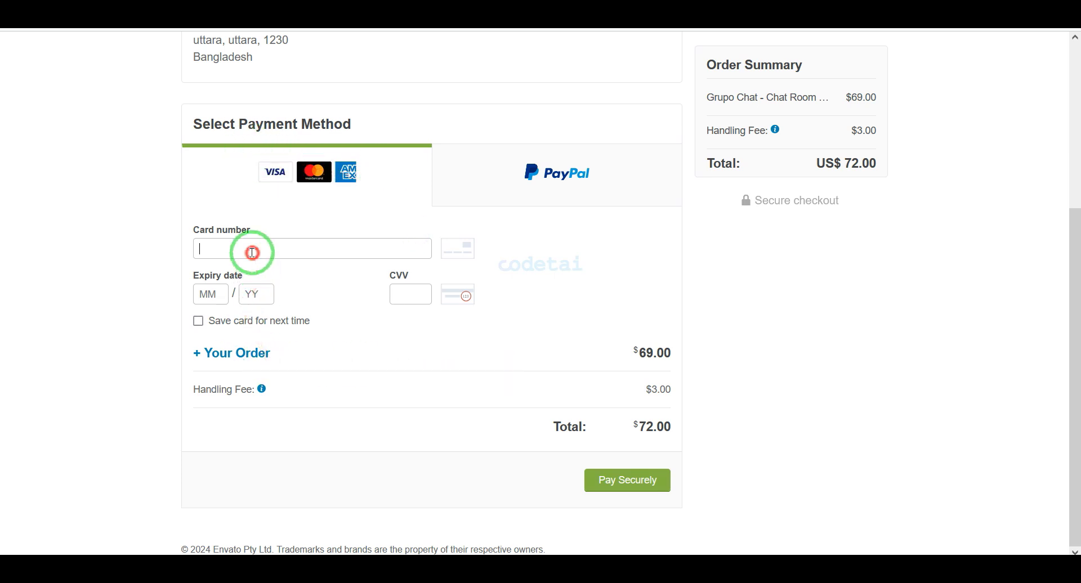
Enter the card number, expiry and CVV, then pay for the Grupo Chat order
key(ctrl+v)
click(203, 294)
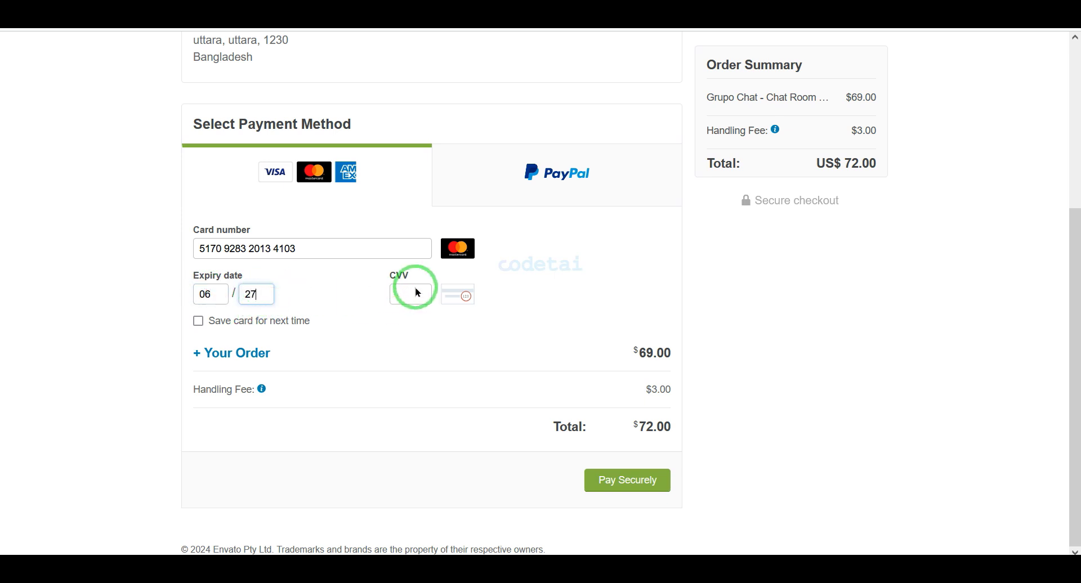
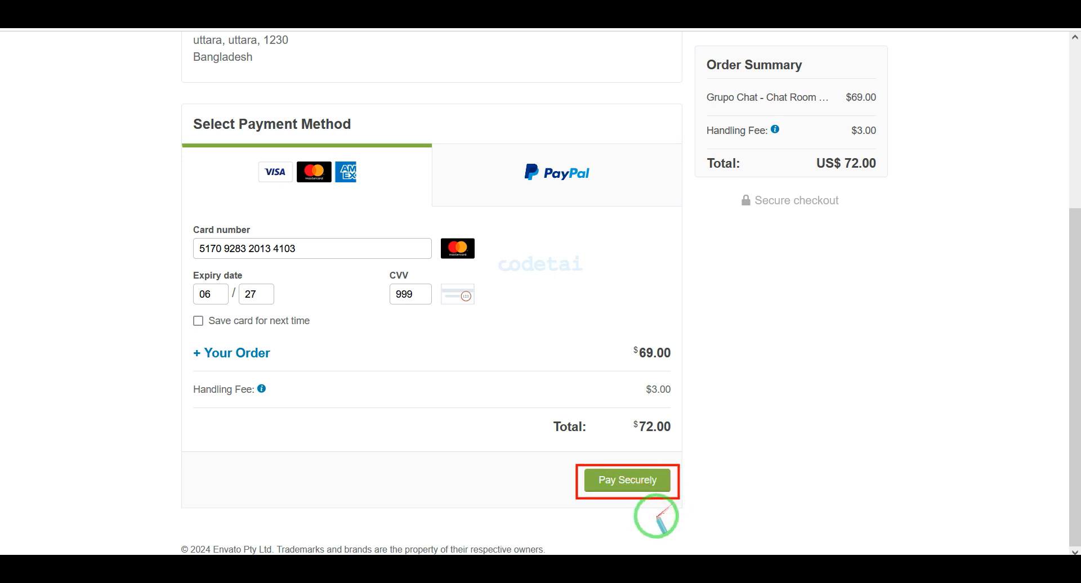
click(628, 481)
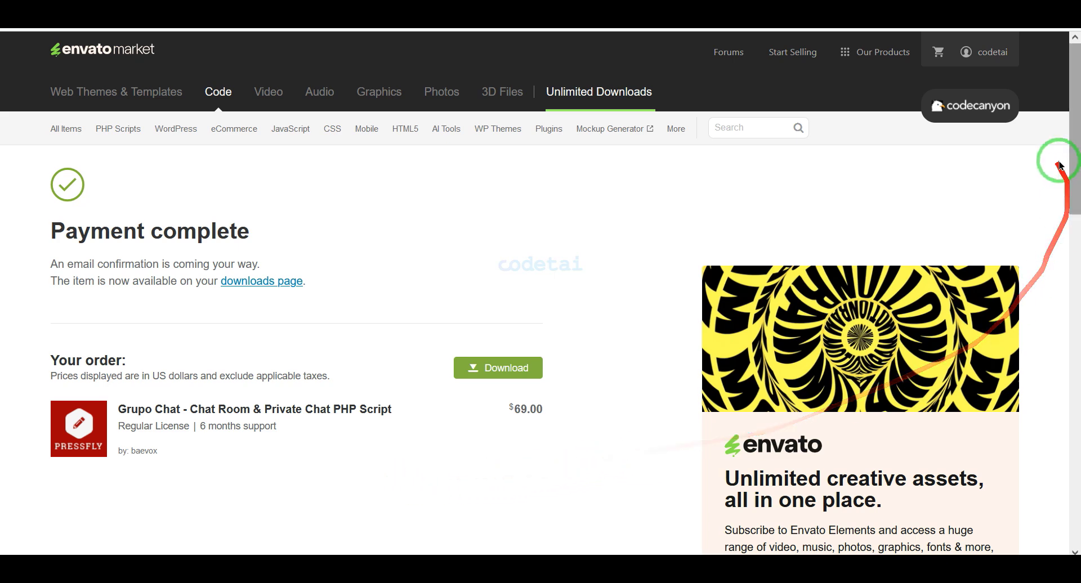
Download the Grupo Chat files from the account's Downloads list
click(986, 51)
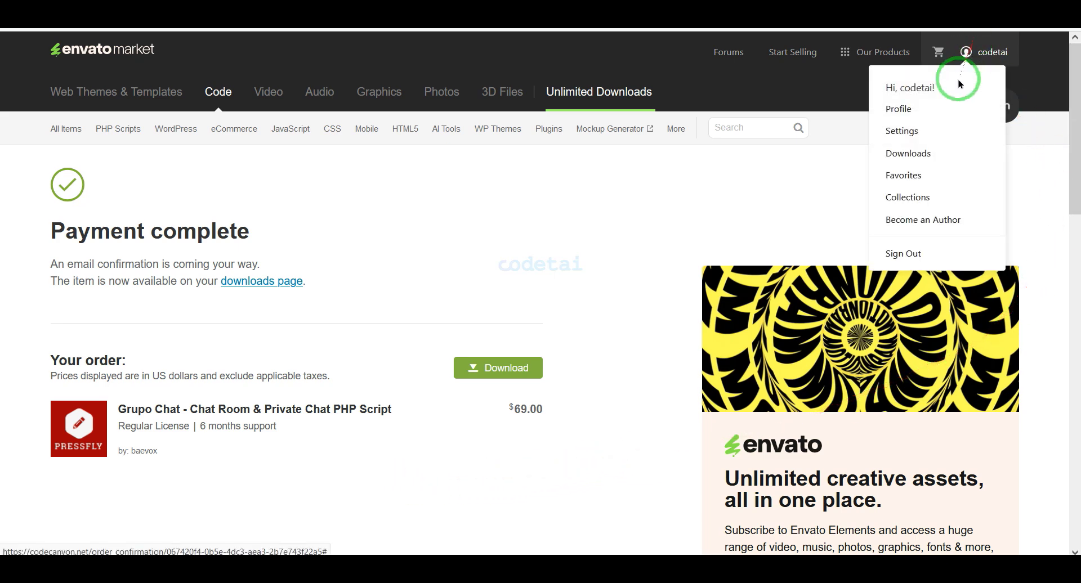
click(933, 163)
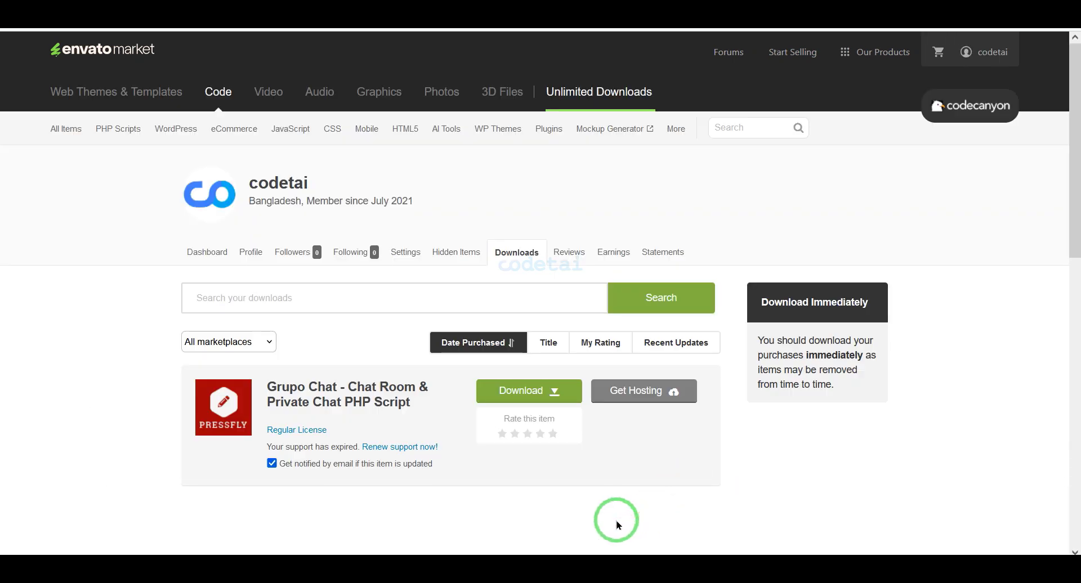
click(542, 394)
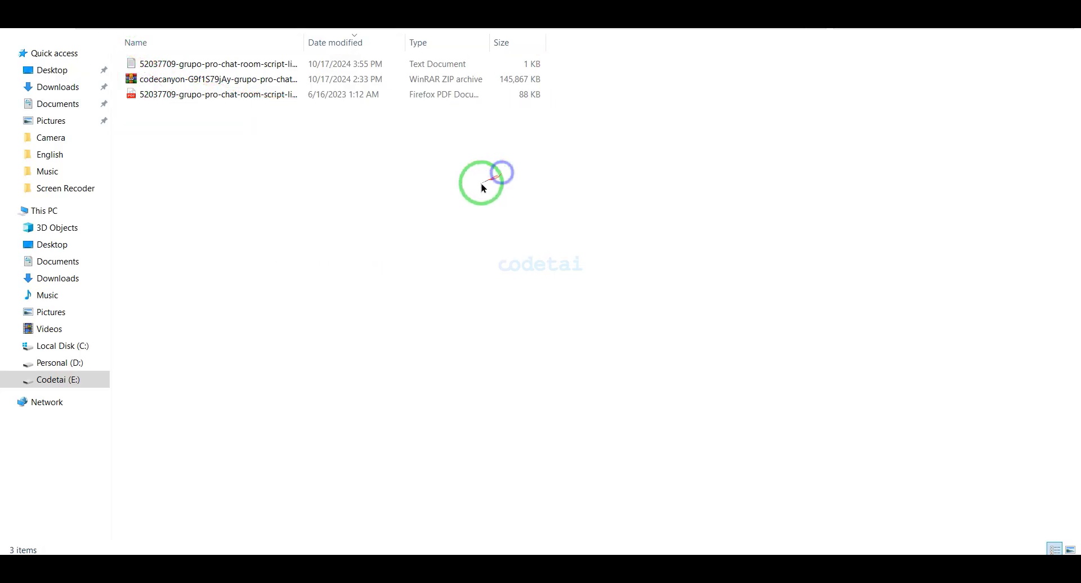
Extract the Grupo Chat ZIP into a new folder, open it, and browse Hostinger's hosting plans
click(229, 82)
right_click(231, 85)
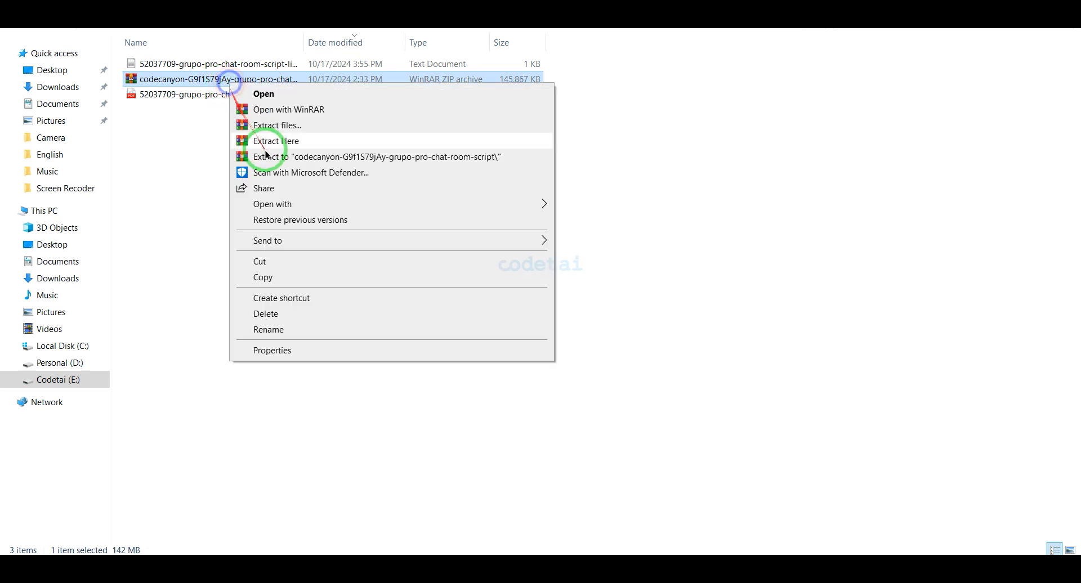
click(266, 155)
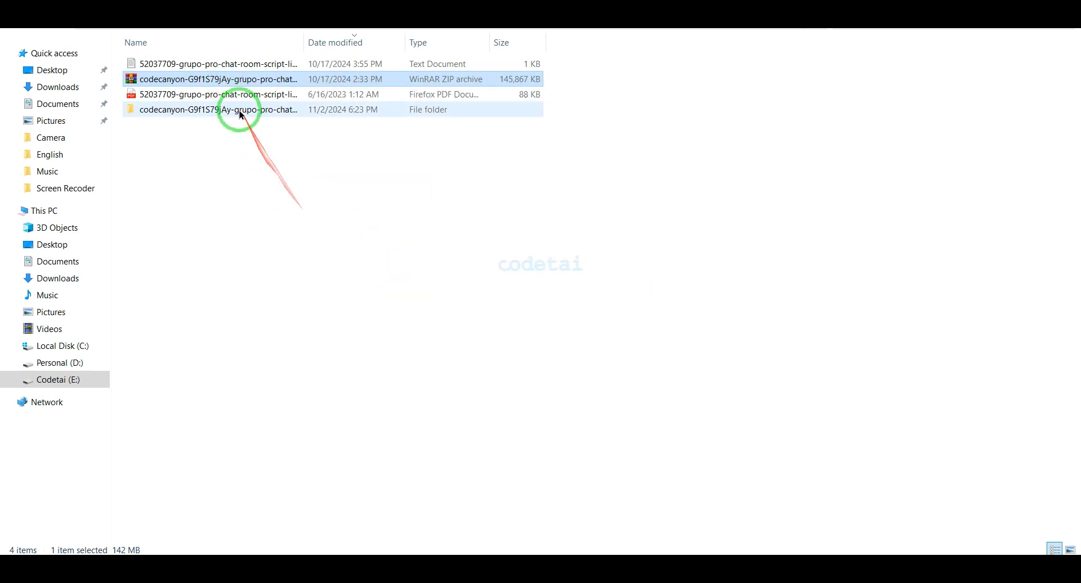
double_click(239, 109)
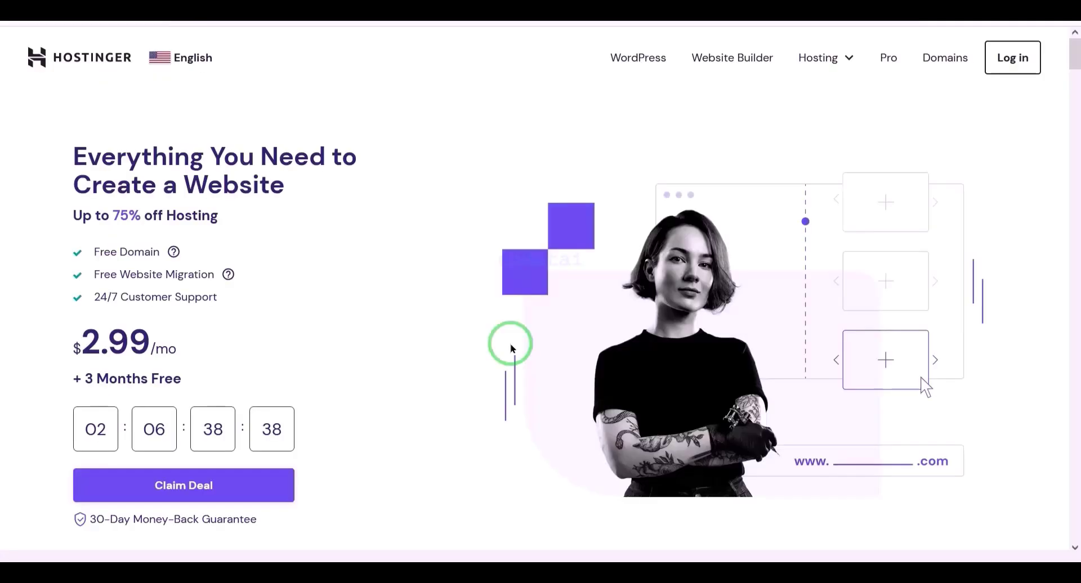
scroll(513, 348, down, 15)
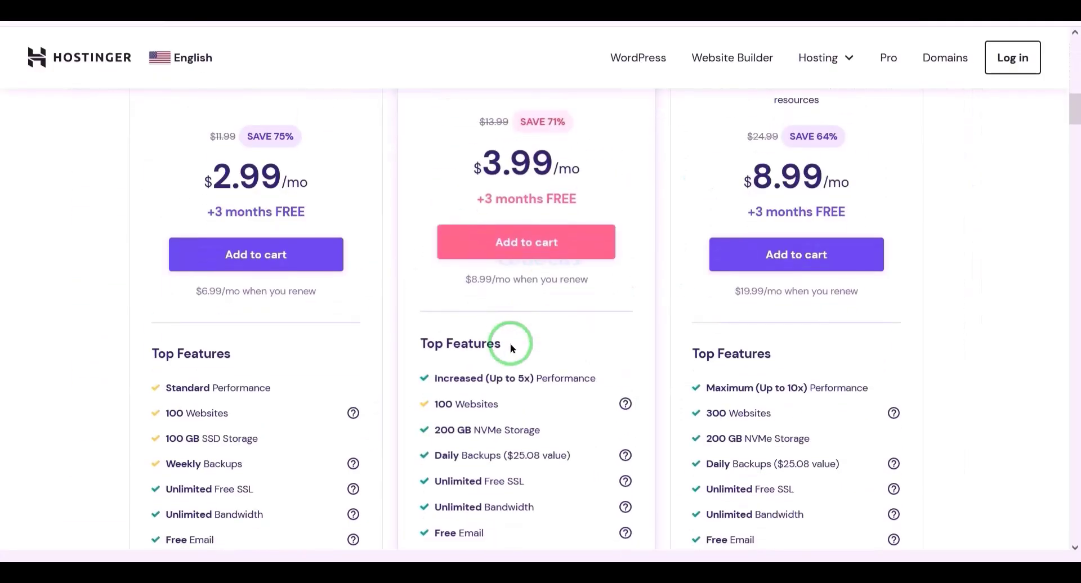
scroll(512, 348, down, 10)
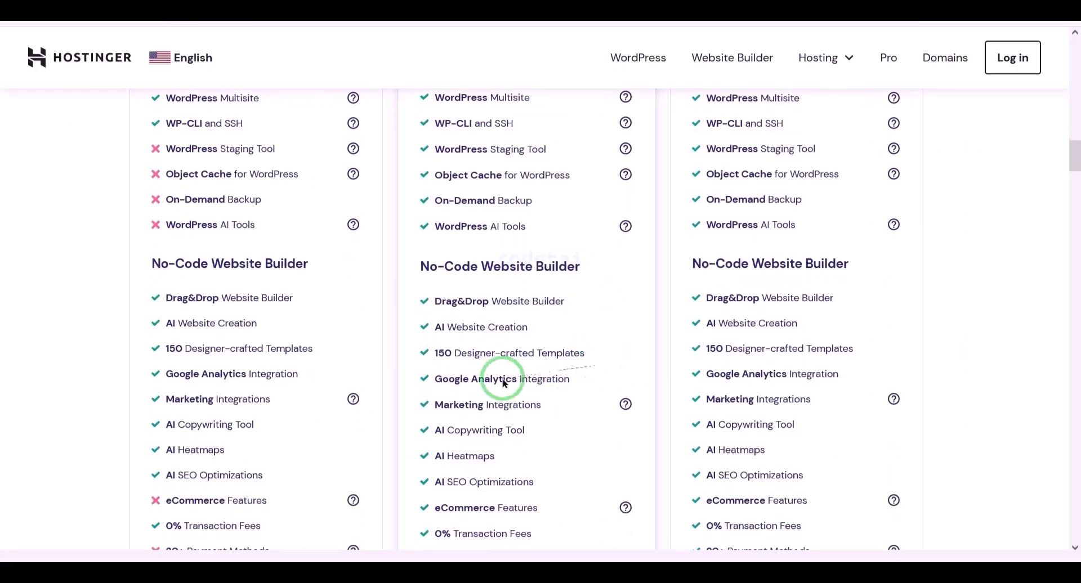
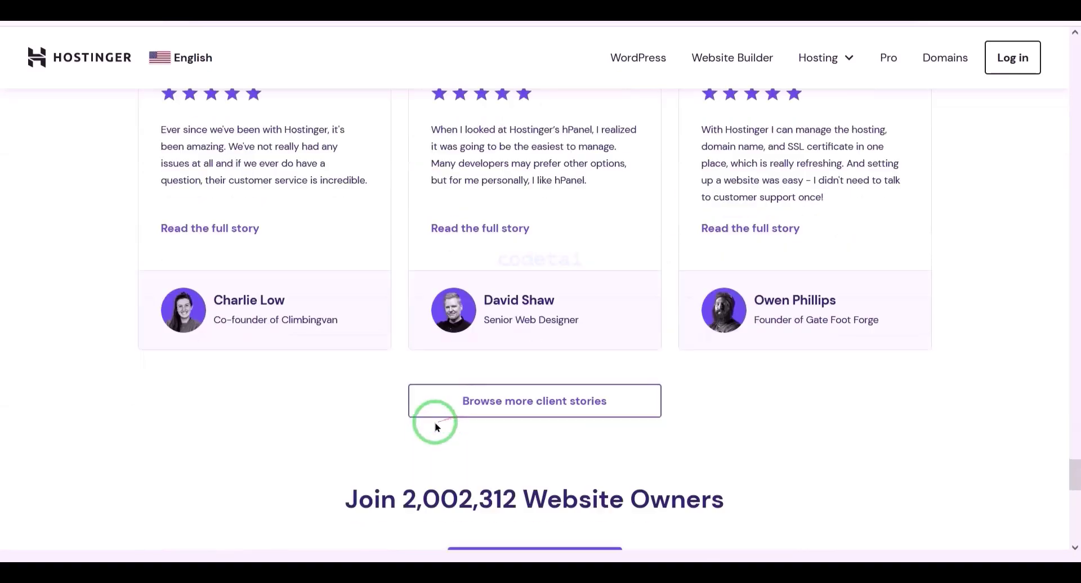
scroll(727, 402, down, 1)
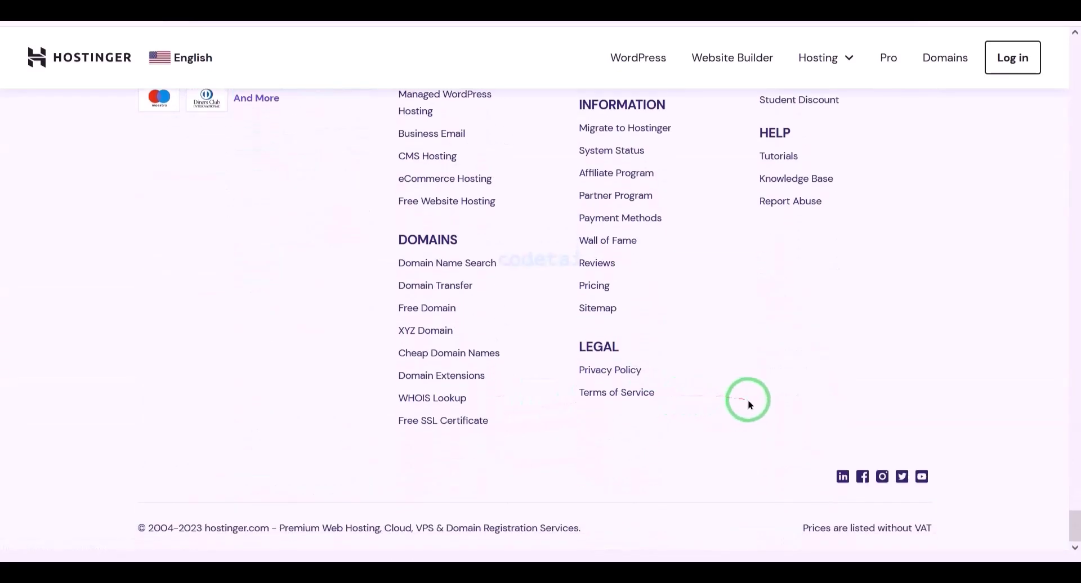
scroll(748, 404, up, 18)
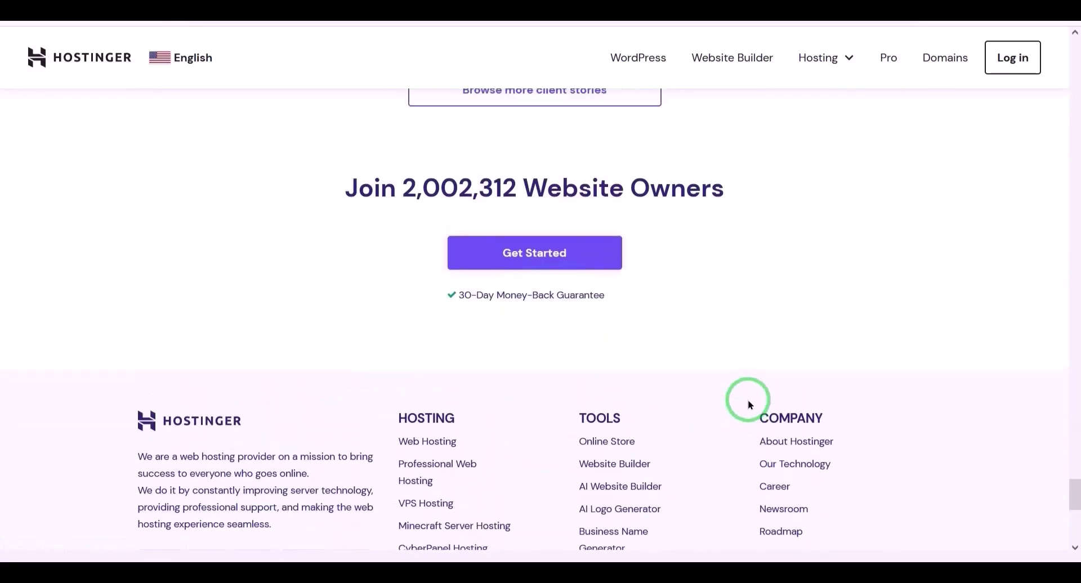
scroll(513, 407, up, 15)
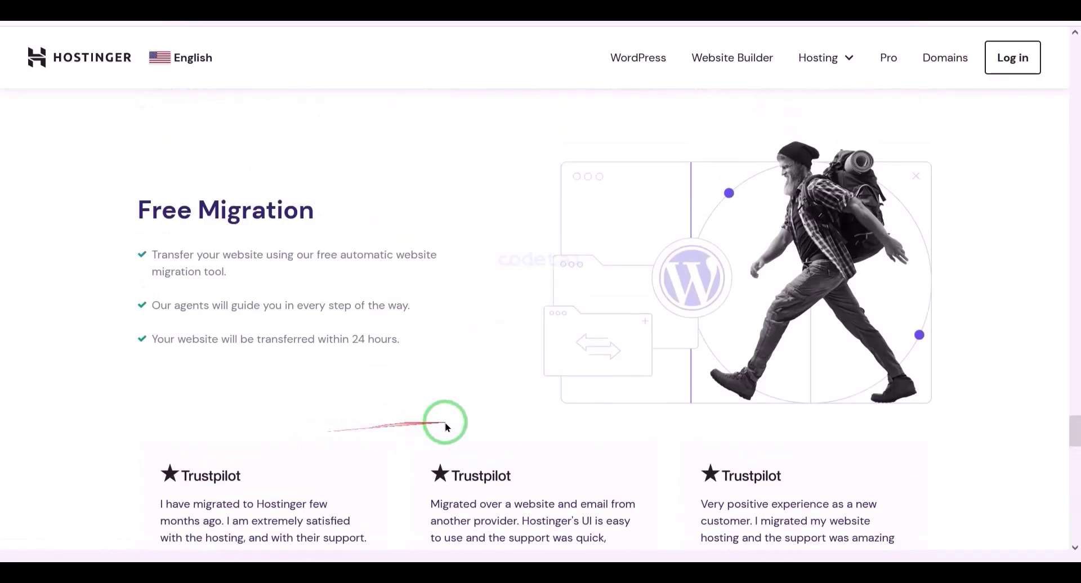
scroll(651, 414, up, 15)
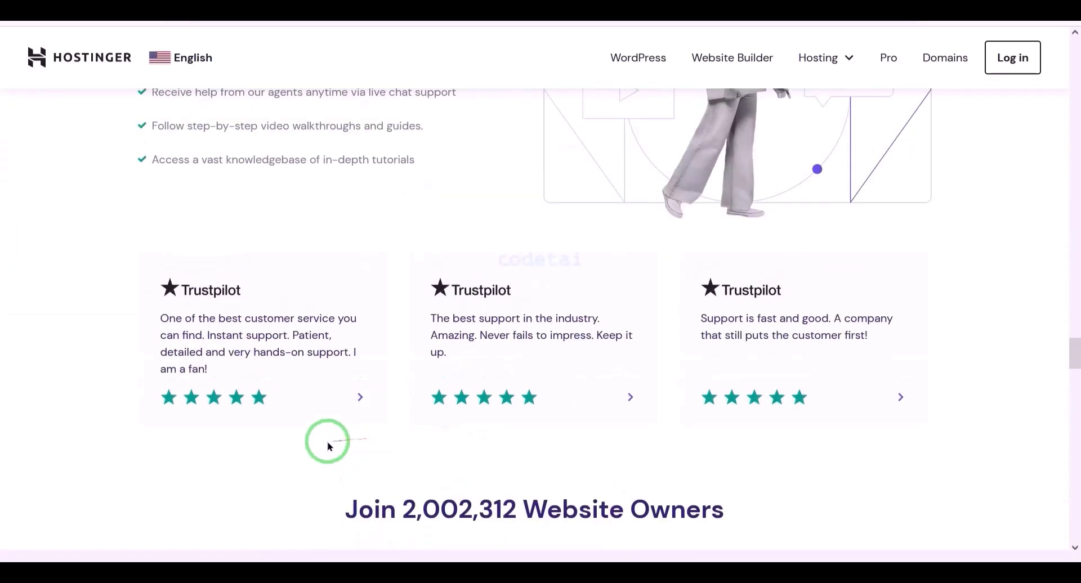
scroll(608, 420, up, 15)
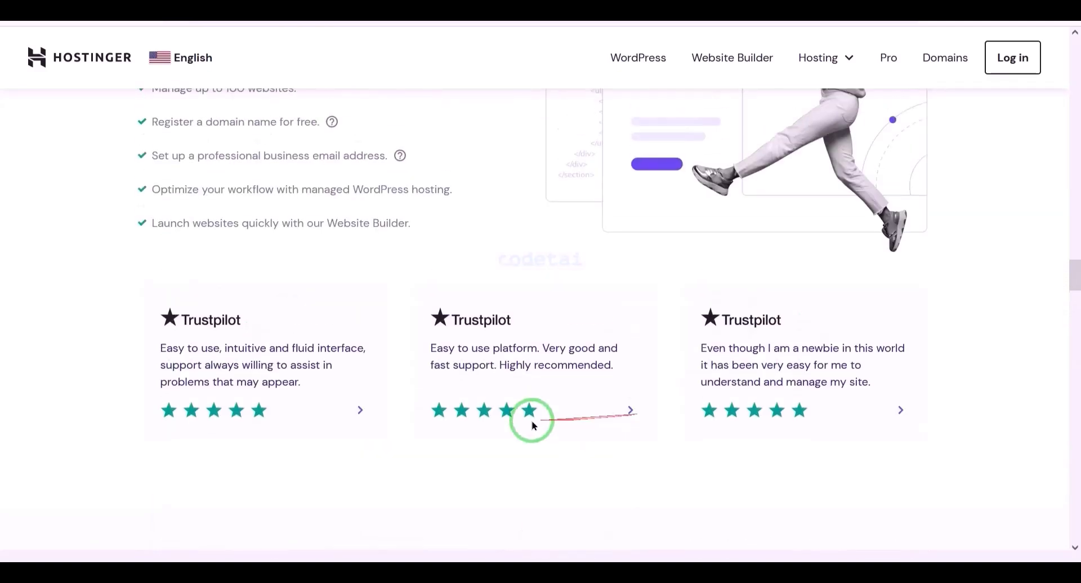
scroll(326, 431, up, 15)
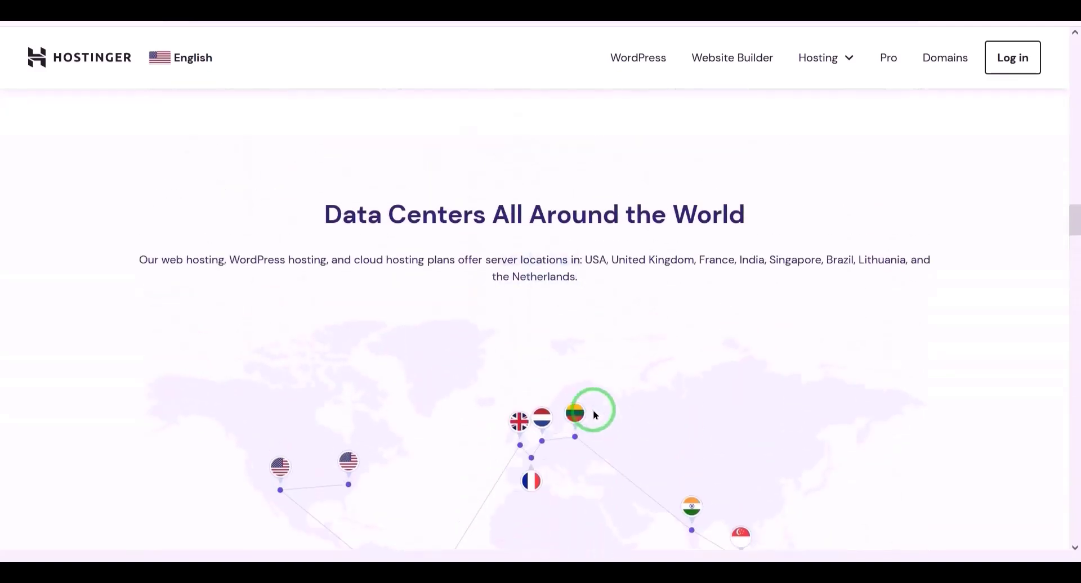
scroll(586, 420, up, 10)
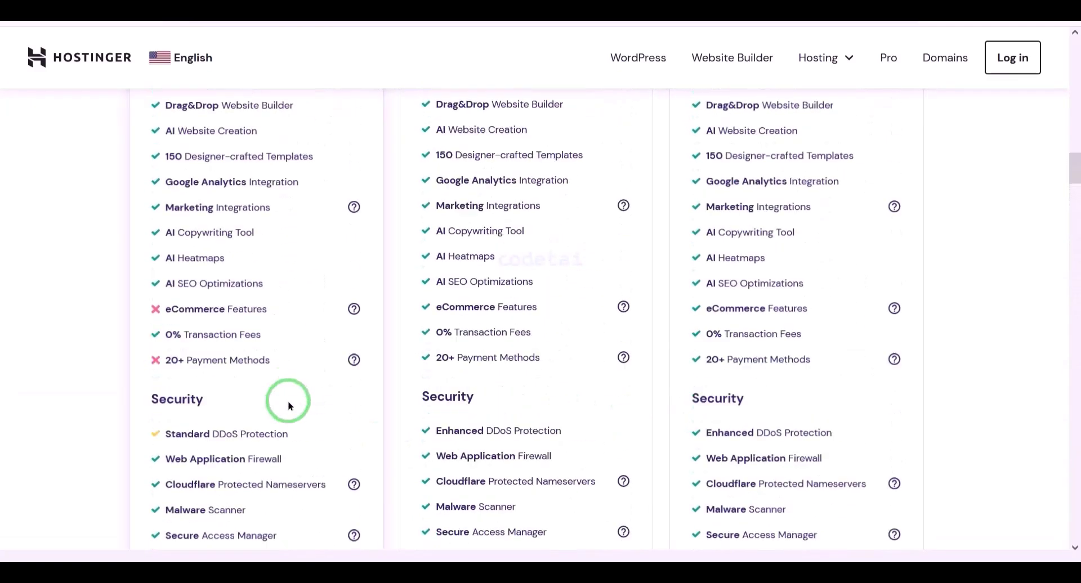
scroll(680, 385, up, 15)
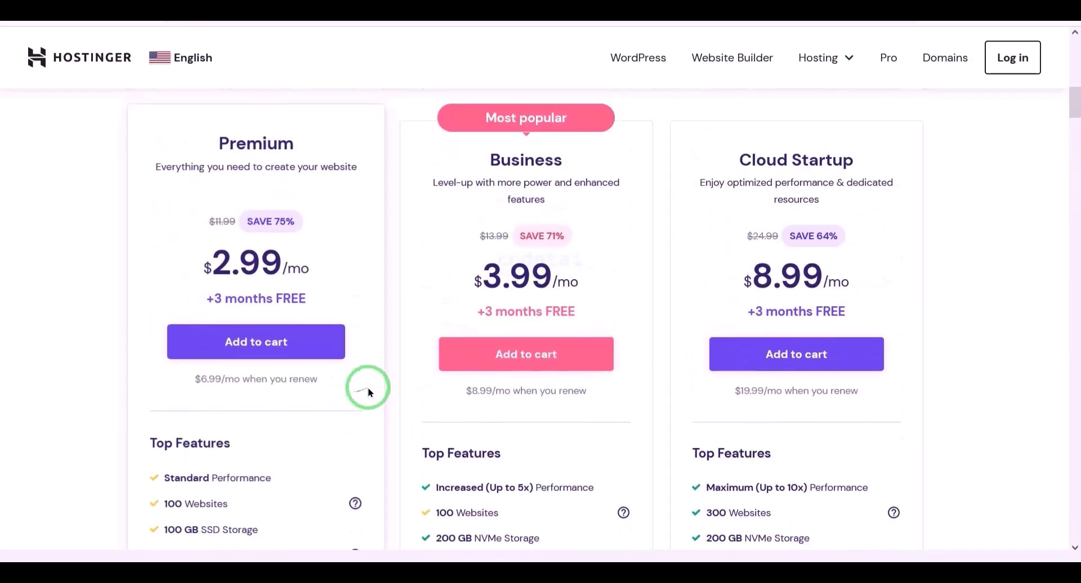
scroll(674, 364, up, 7)
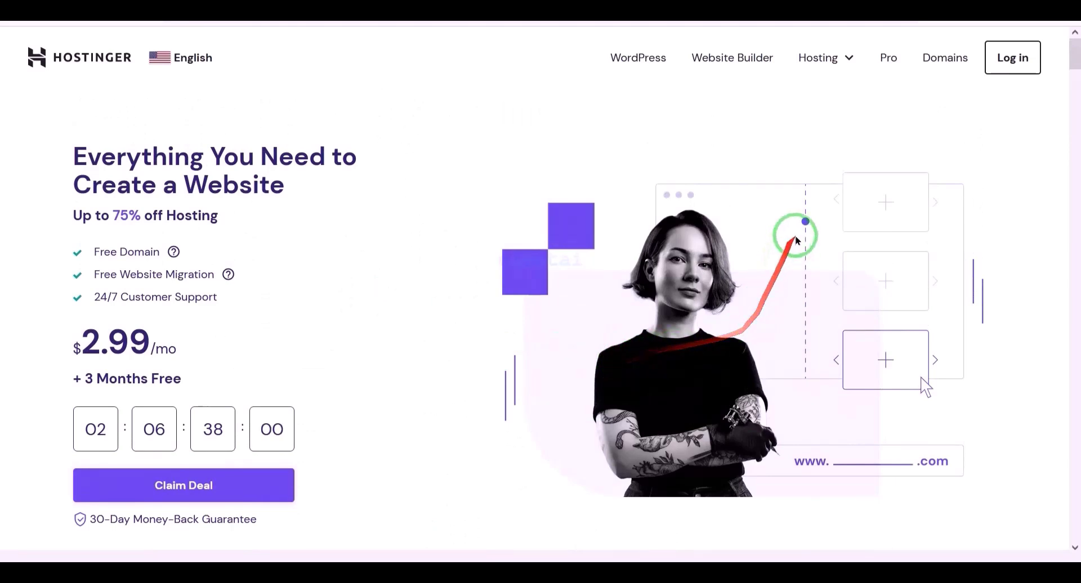
Go to Hosting > Web Hosting and scroll through the plan comparison
click(823, 58)
click(796, 114)
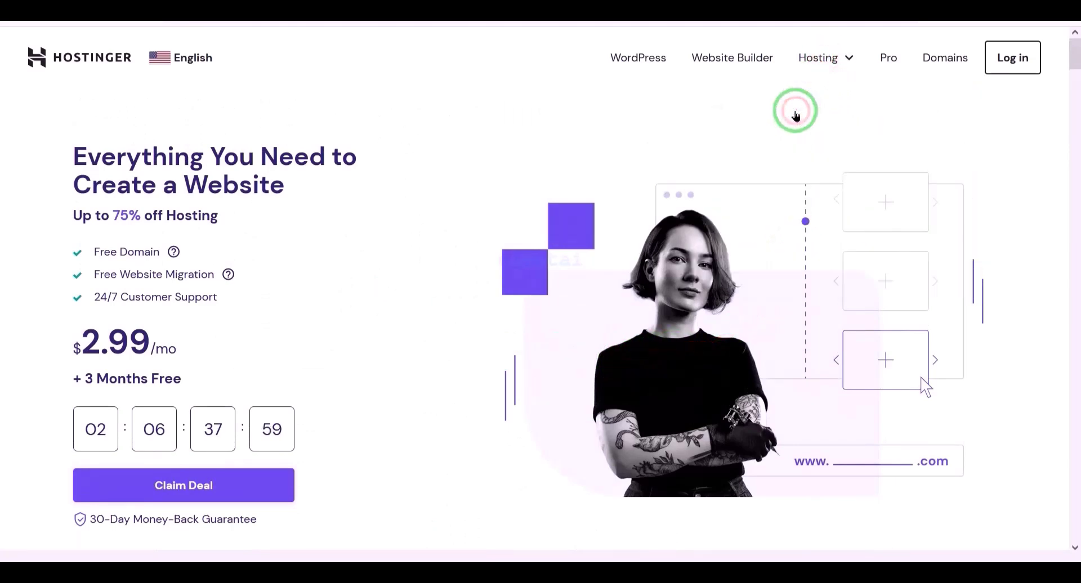
scroll(563, 299, down, 10)
scroll(356, 350, down, 5)
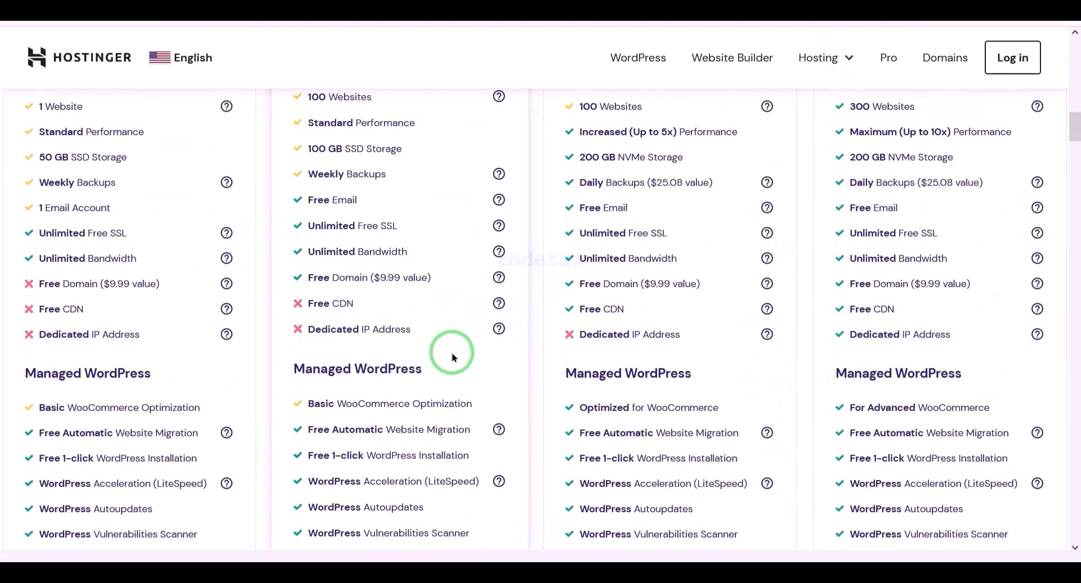
mouse_move(288, 275)
mouse_down()
mouse_move(388, 293)
mouse_move(778, 293)
mouse_up()
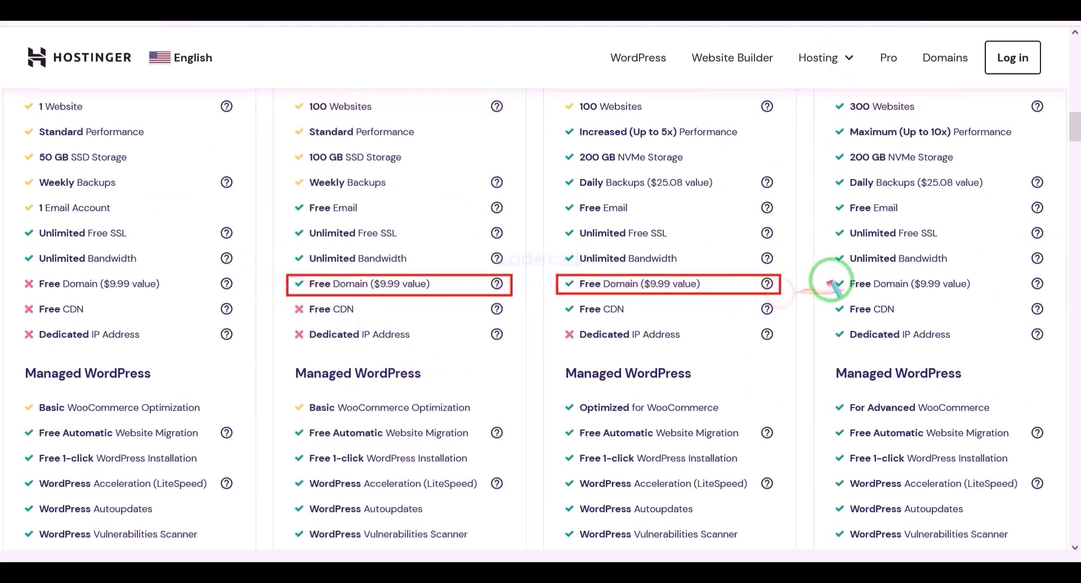
scroll(845, 281, down, 5)
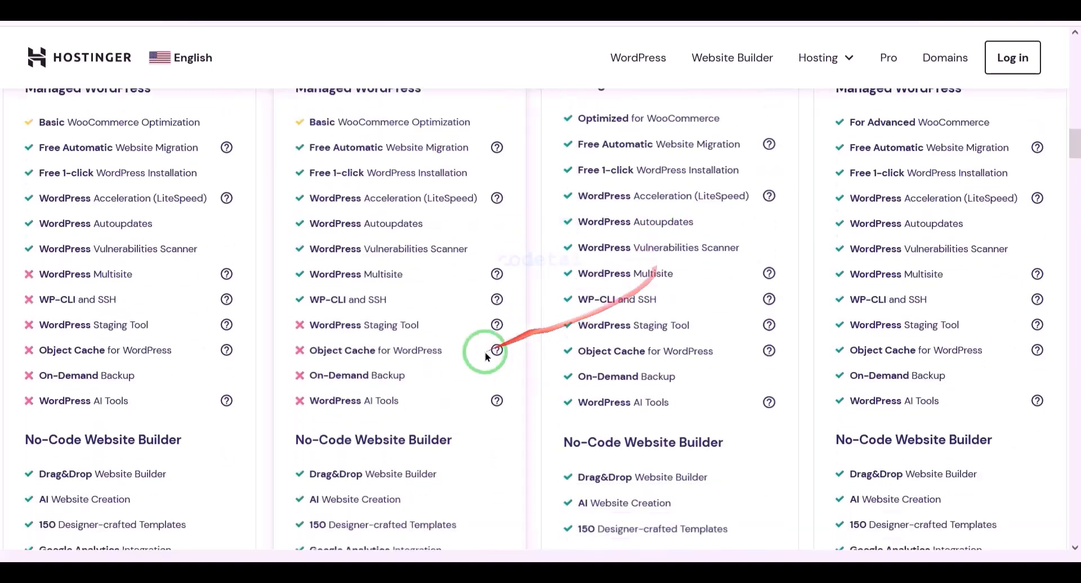
scroll(487, 356, down, 10)
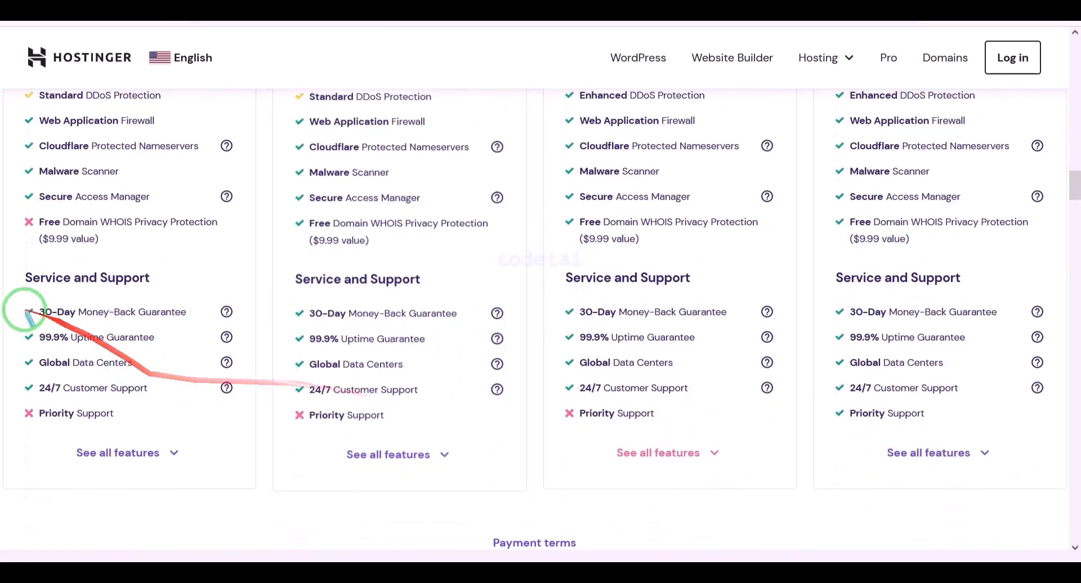
Compare the plans' 30-Day Money-Back Guarantee and 24/7 Customer Support rows
drag(59, 312, 1046, 321)
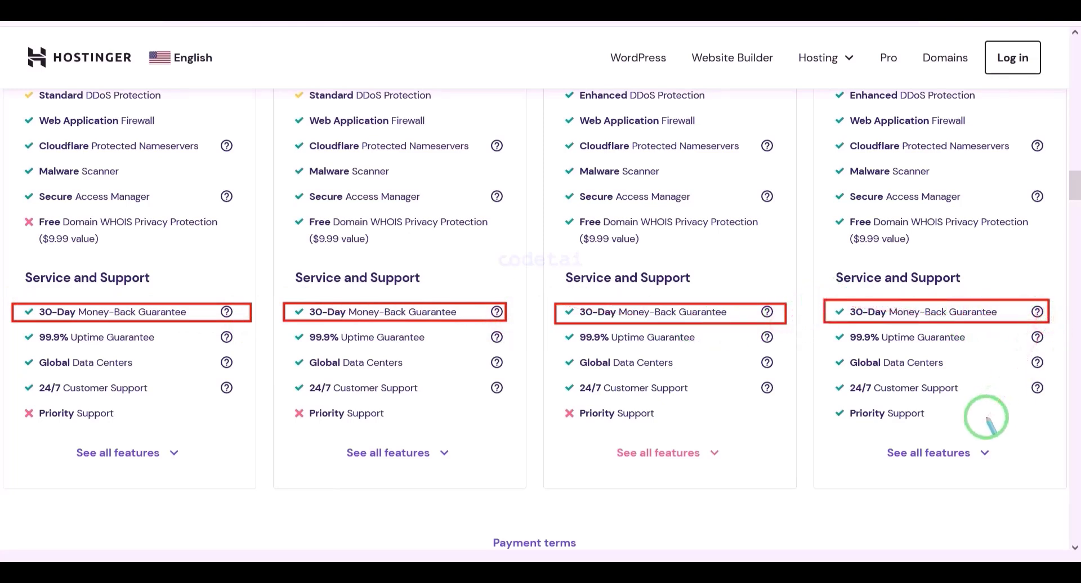
mouse_move(16, 378)
mouse_down()
mouse_move(235, 397)
mouse_move(1059, 398)
mouse_up()
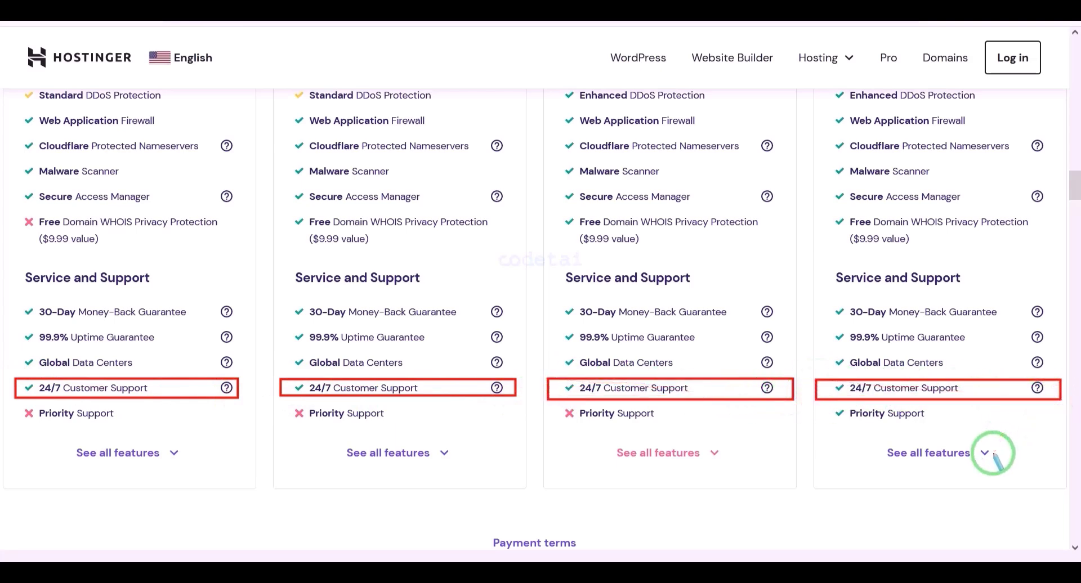
mouse_move(917, 440)
mouse_down()
mouse_move(700, 403)
mouse_move(172, 407)
mouse_up()
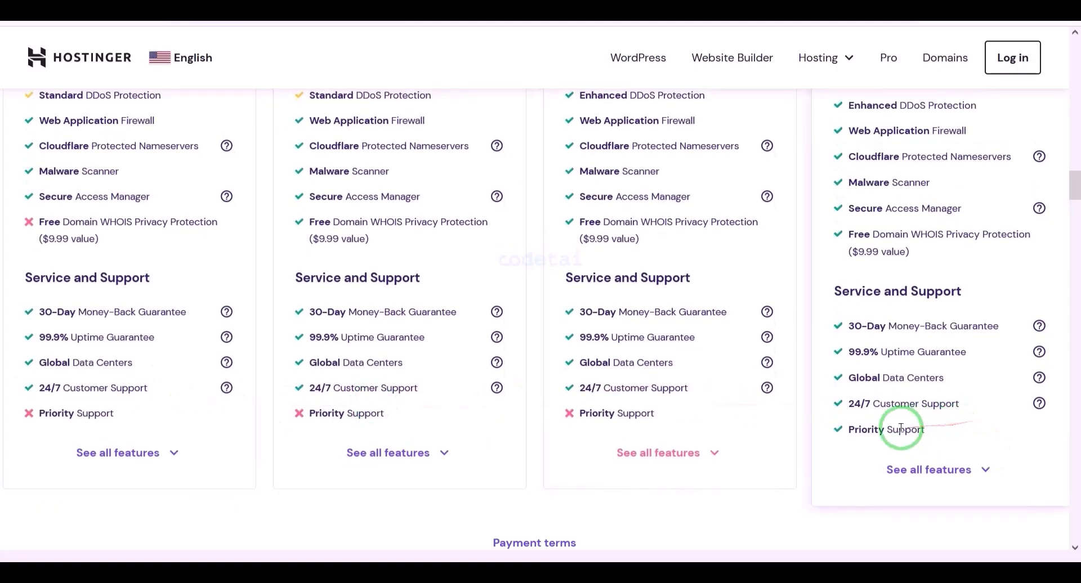
scroll(804, 430, up, 7)
scroll(715, 431, up, 15)
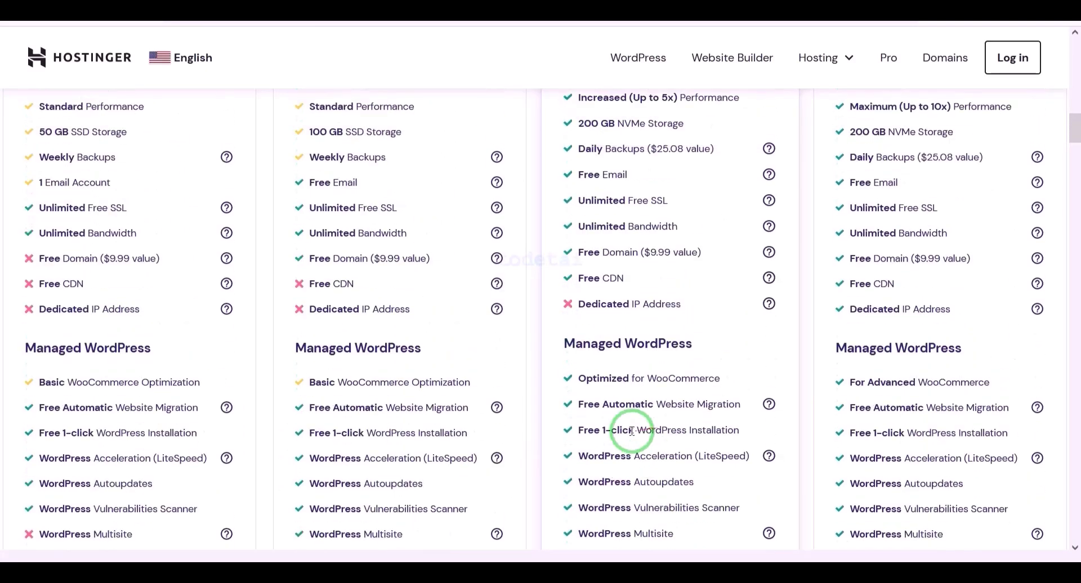
scroll(660, 437, up, 5)
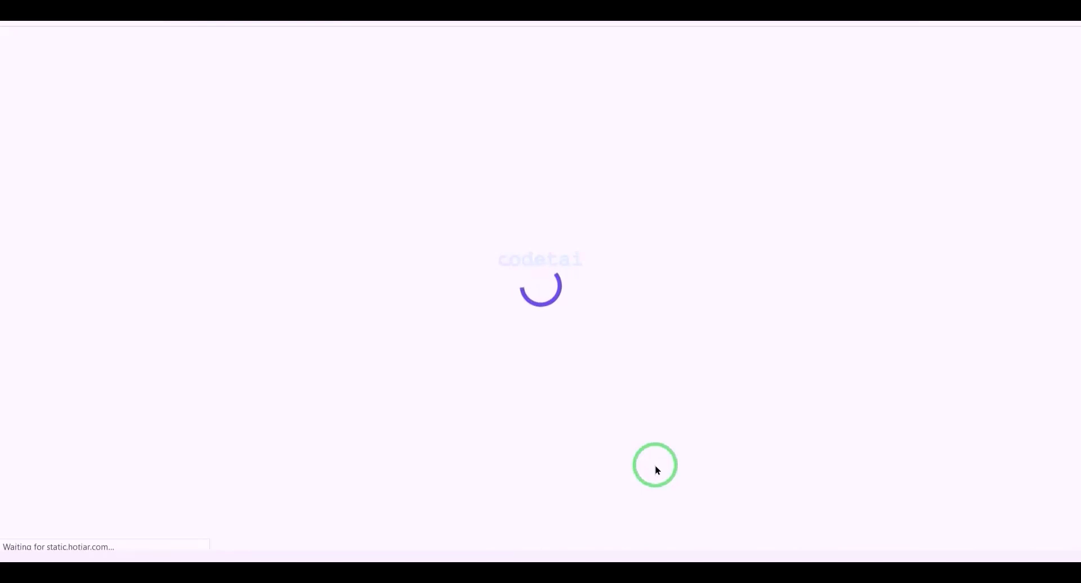
Choose the 12-month billing period for the Business plan
scroll(699, 314, down, 5)
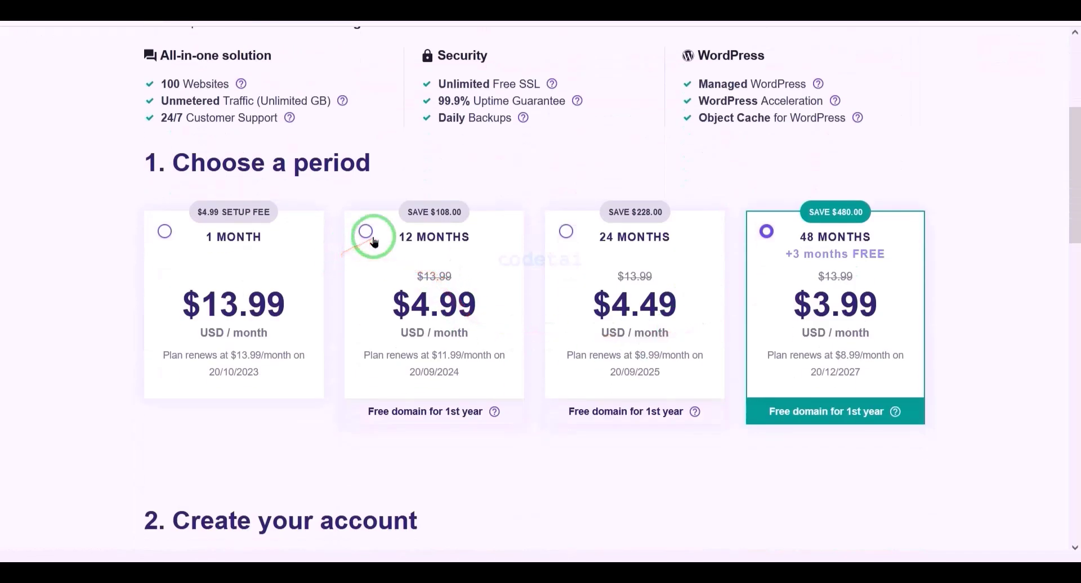
click(375, 241)
scroll(543, 253, down, 7)
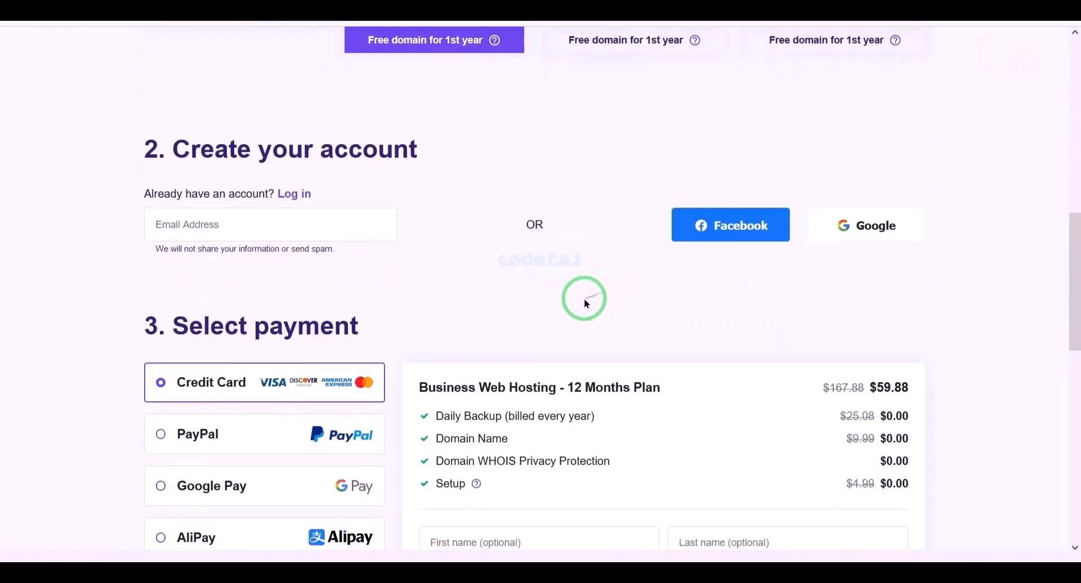
Create the account with Google, entering the account's e-mail and password
mouse_move(115, 184)
mouse_down()
mouse_move(845, 266)
mouse_move(969, 267)
mouse_up()
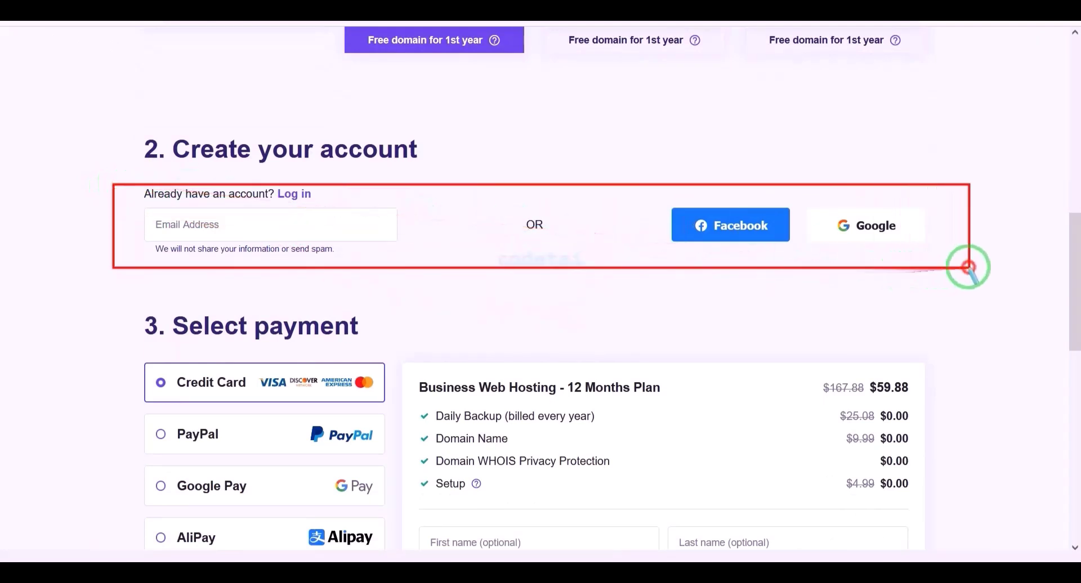
drag(797, 201, 936, 246)
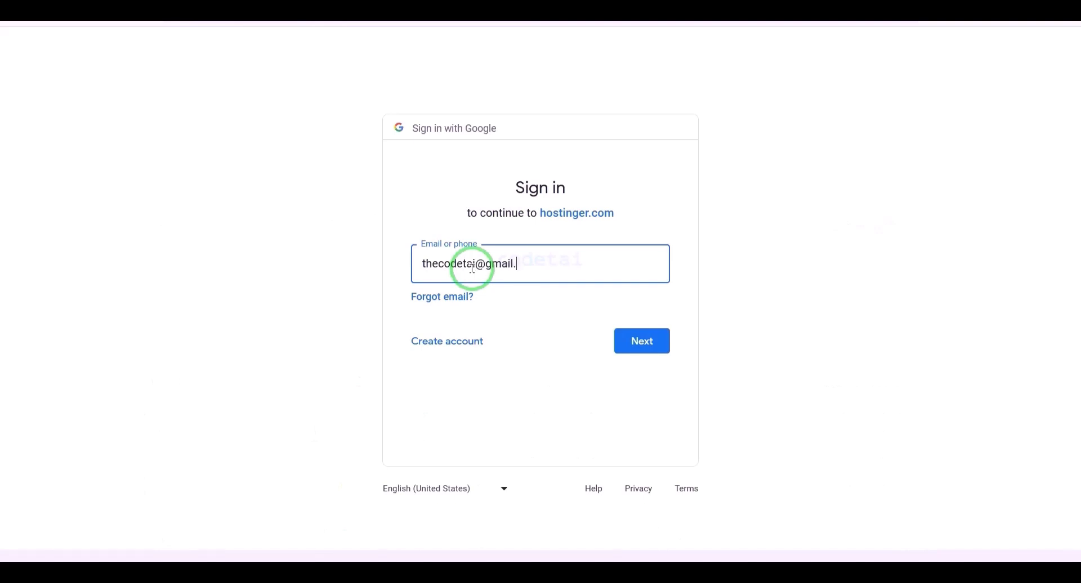
text(com)
click(649, 336)
key(Return)
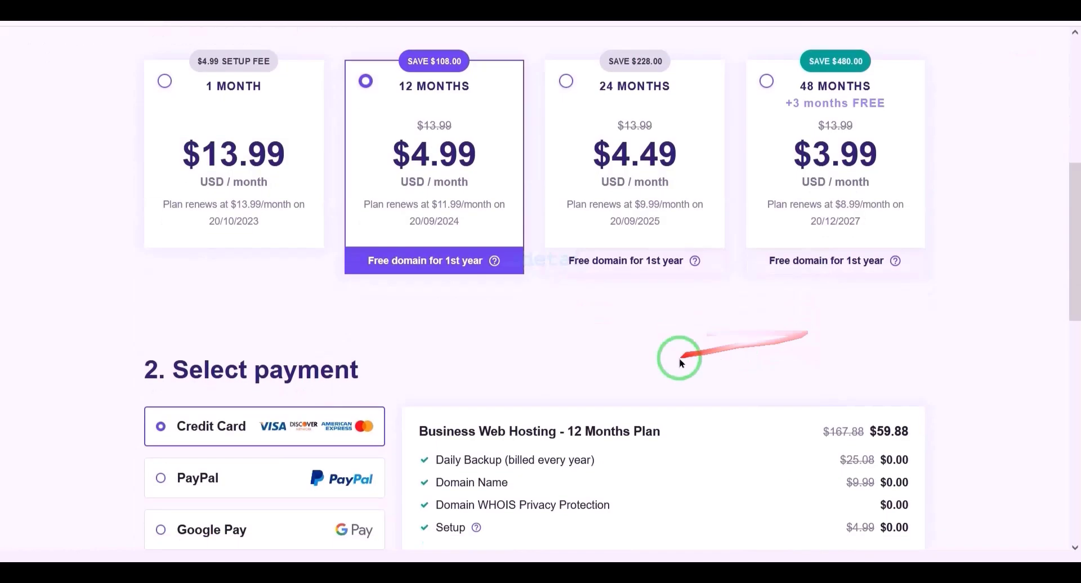
scroll(741, 331, down, 10)
scroll(601, 364, up, 2)
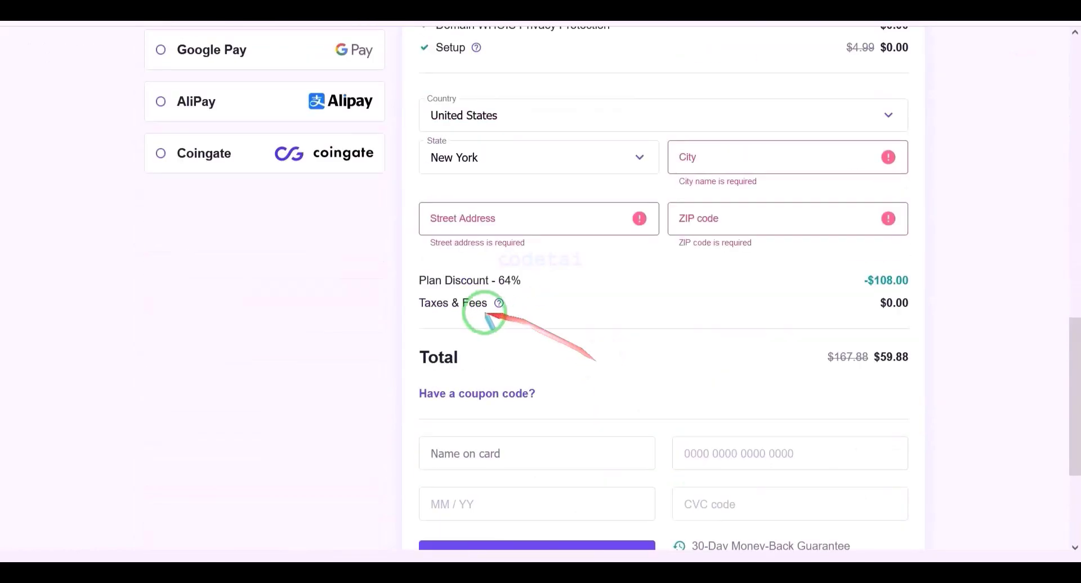
mouse_move(404, 270)
mouse_down()
mouse_move(839, 354)
mouse_move(929, 355)
mouse_move(921, 372)
mouse_up()
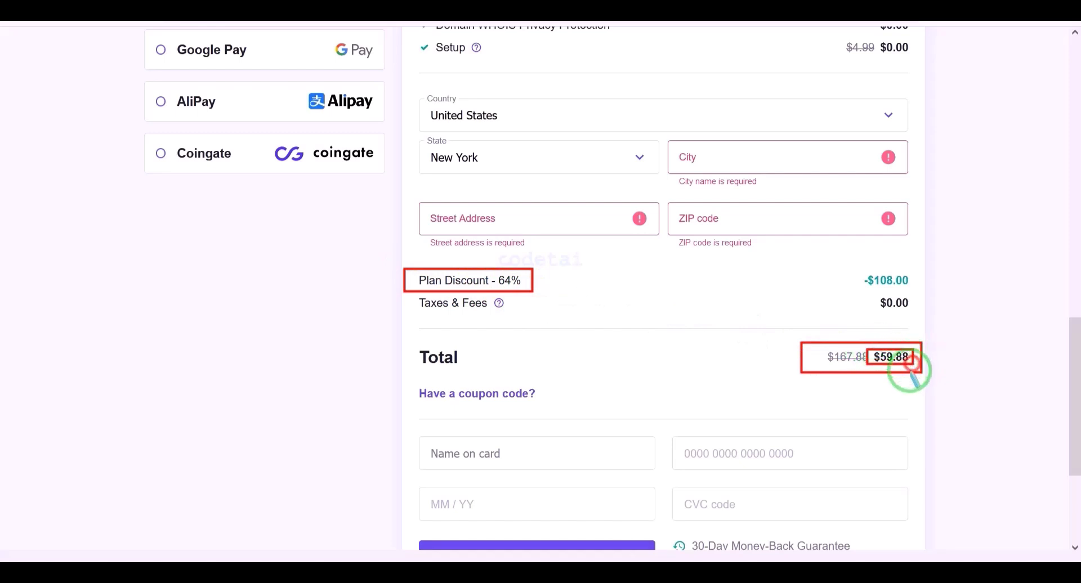
scroll(903, 407, up, 4)
mouse_move(197, 260)
mouse_down()
mouse_move(116, 179)
mouse_move(302, 306)
mouse_move(392, 341)
mouse_move(393, 430)
mouse_up()
mouse_move(362, 356)
mouse_down()
mouse_move(174, 269)
mouse_move(147, 196)
mouse_move(388, 222)
mouse_up()
mouse_move(144, 229)
mouse_down()
mouse_move(284, 265)
mouse_move(395, 277)
mouse_up()
drag(145, 283, 380, 316)
drag(145, 337, 373, 372)
drag(144, 386, 387, 420)
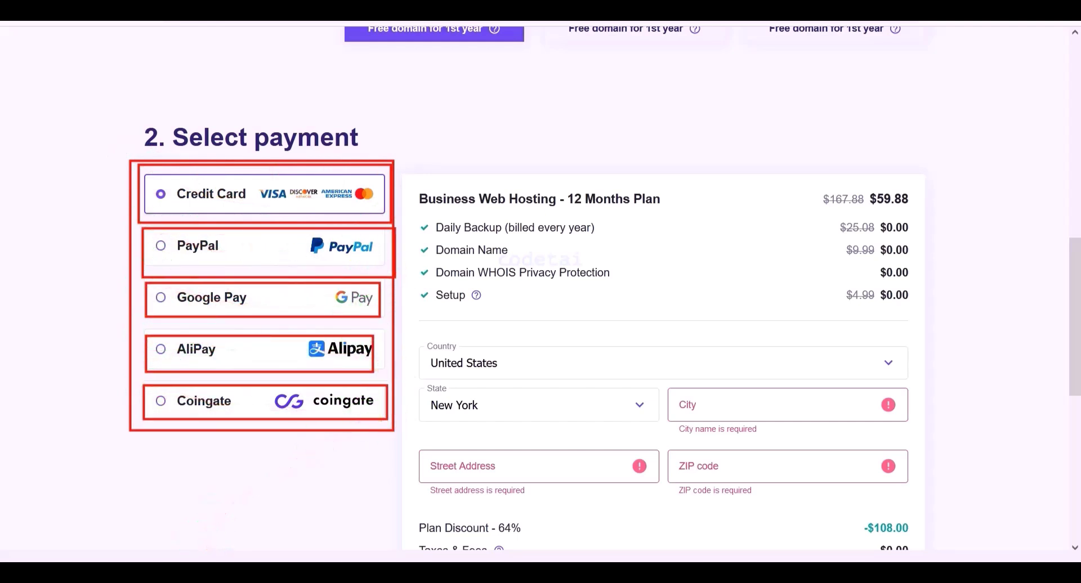
scroll(625, 428, down, 4)
Fill in the billing city, street address and ZIP code
click(724, 154)
text(ROSEDALE)
click(517, 207)
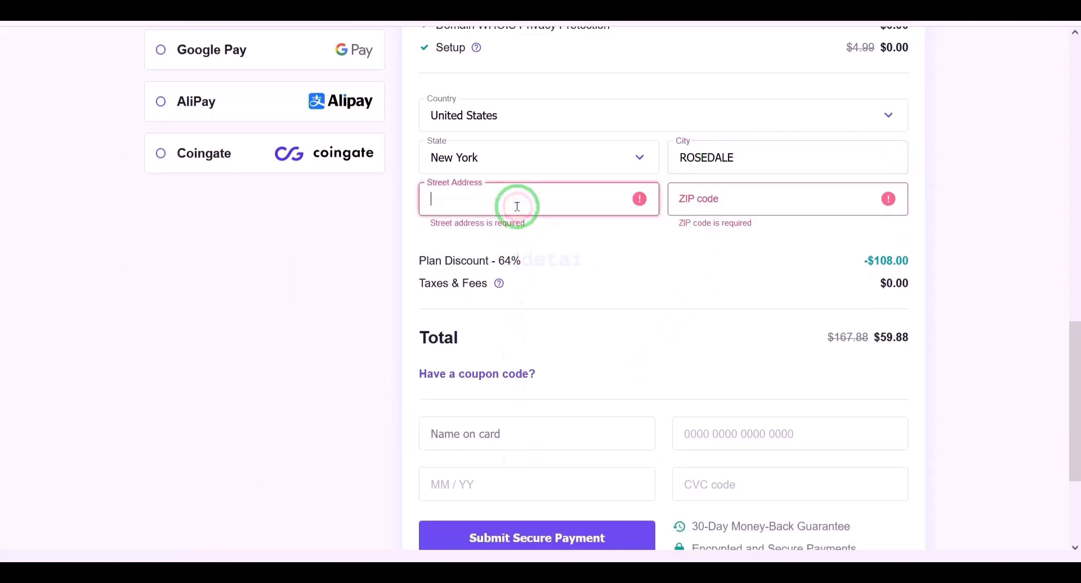
click(738, 205)
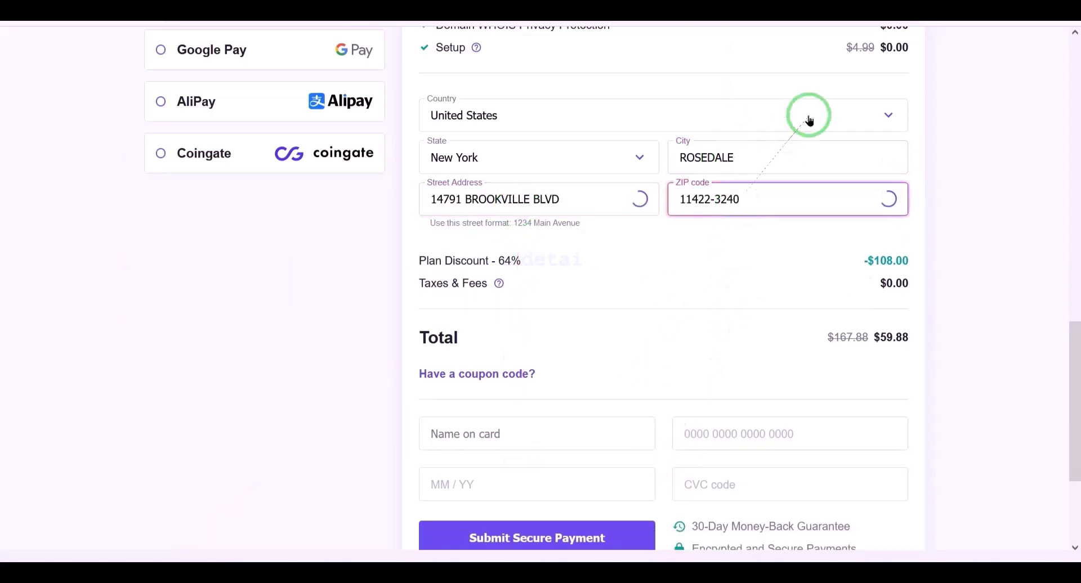
click(704, 319)
scroll(704, 319, up, 3)
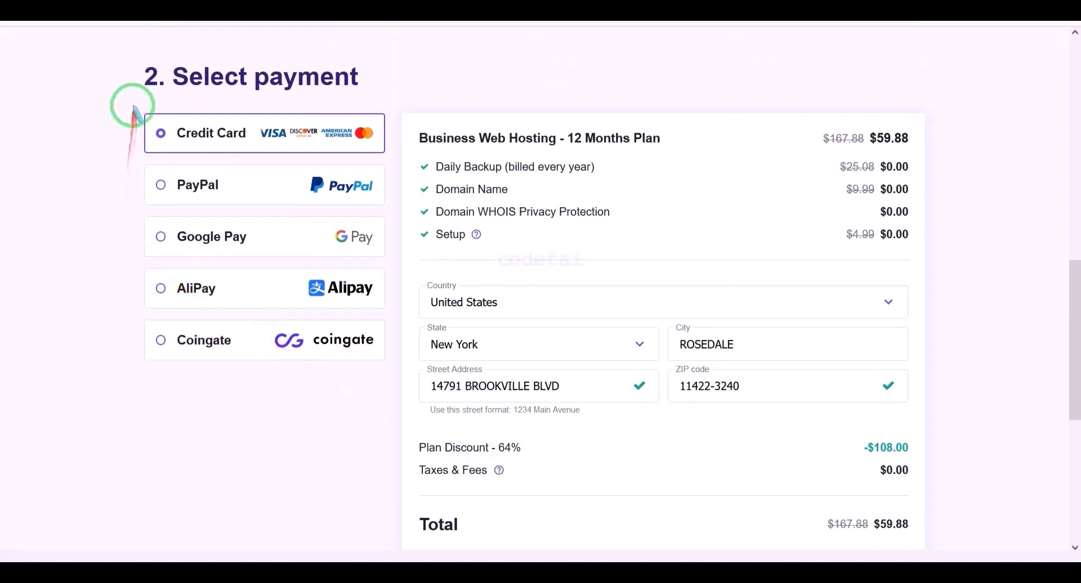
mouse_move(164, 127)
mouse_down()
mouse_move(324, 164)
mouse_move(392, 160)
mouse_up()
scroll(614, 416, down, 6)
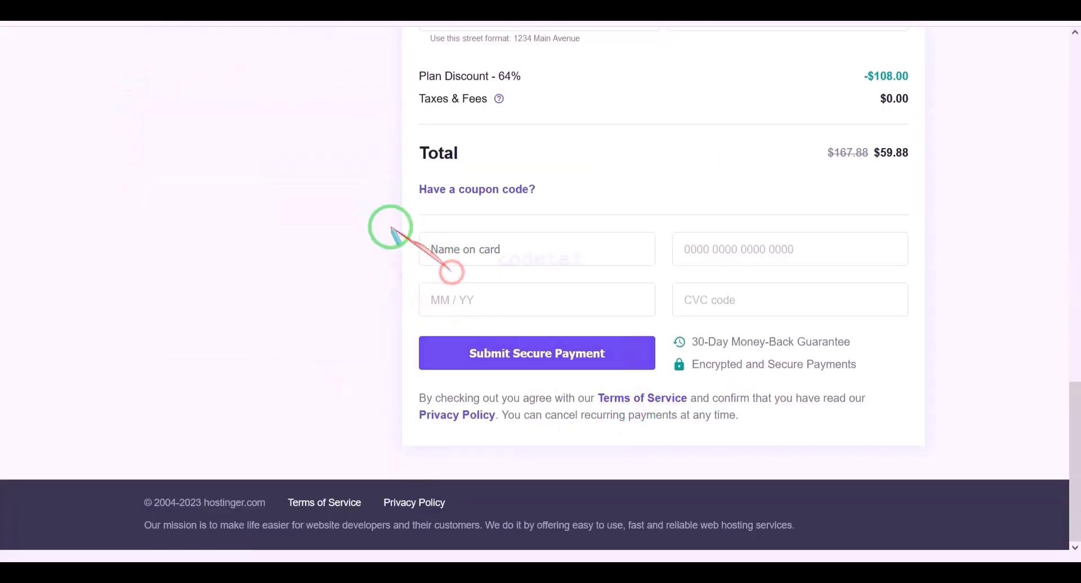
mouse_move(384, 220)
mouse_down()
mouse_move(874, 337)
mouse_move(941, 333)
mouse_move(925, 331)
mouse_up()
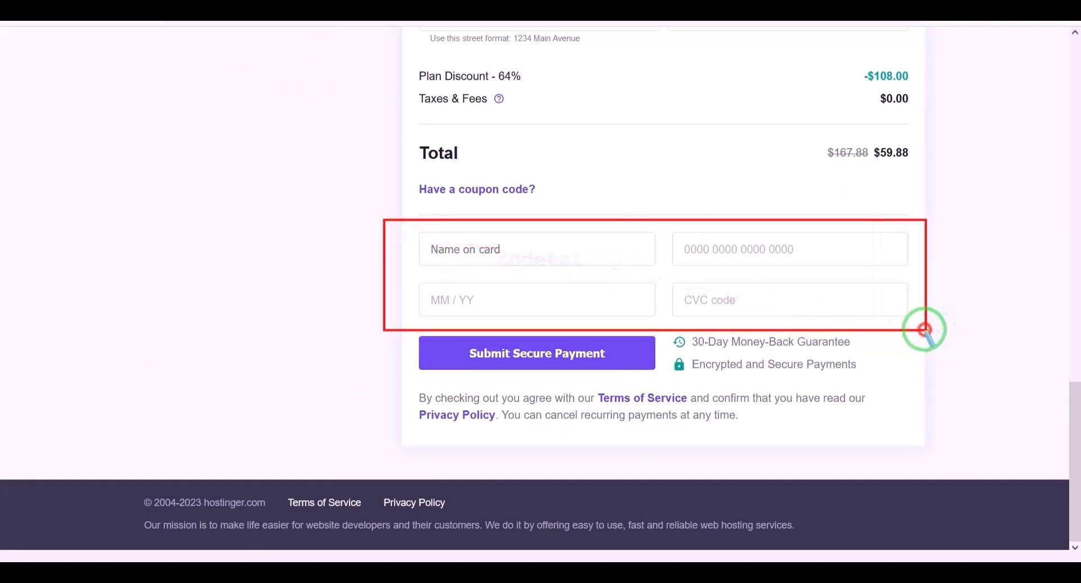
Enter the cardholder name, card number, expiry and CVC, and submit the $59.88 payment
click(555, 249)
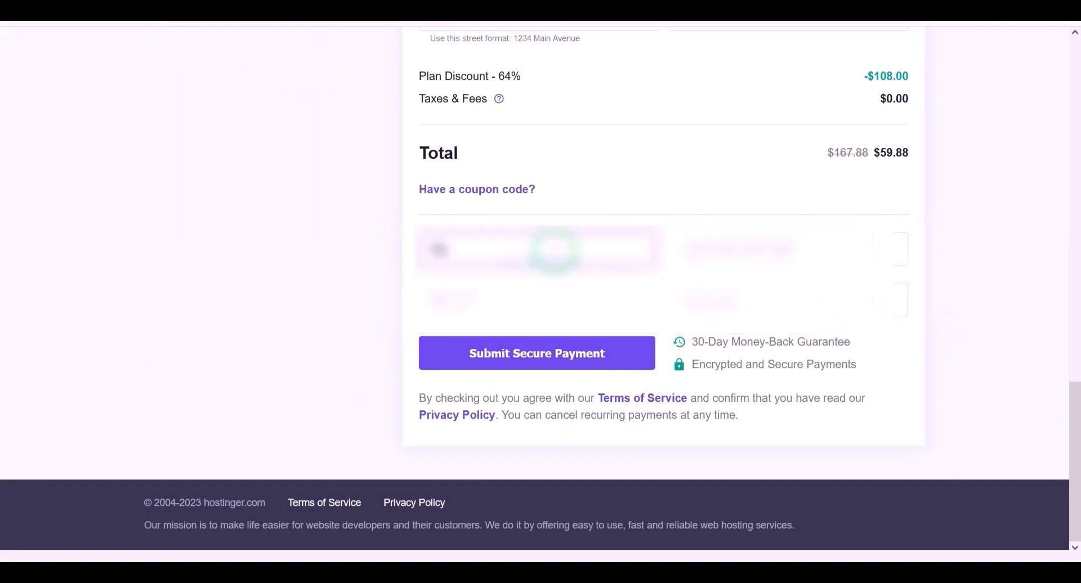
click(726, 248)
click(424, 304)
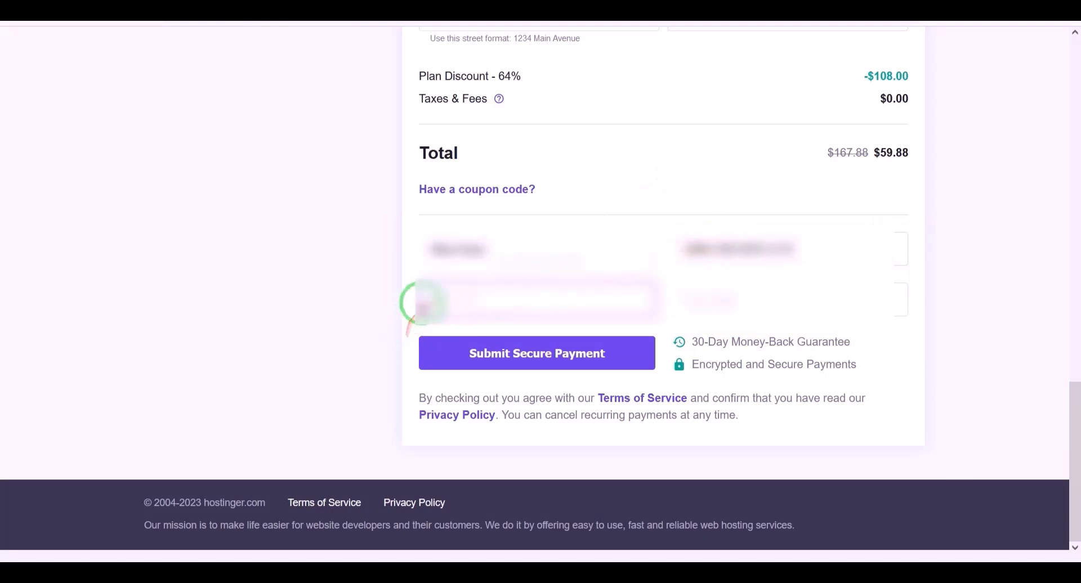
click(710, 298)
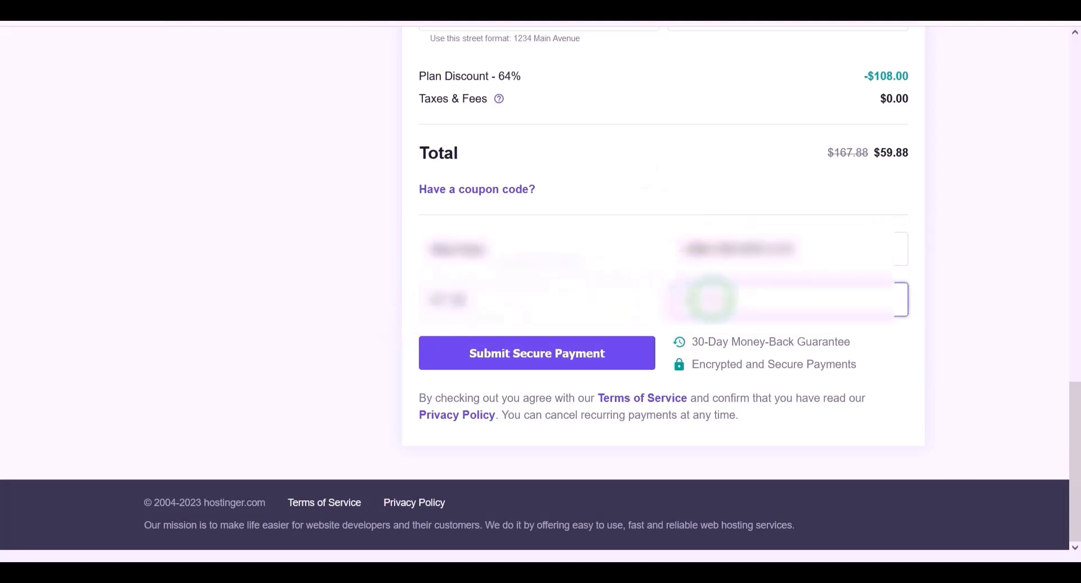
click(663, 390)
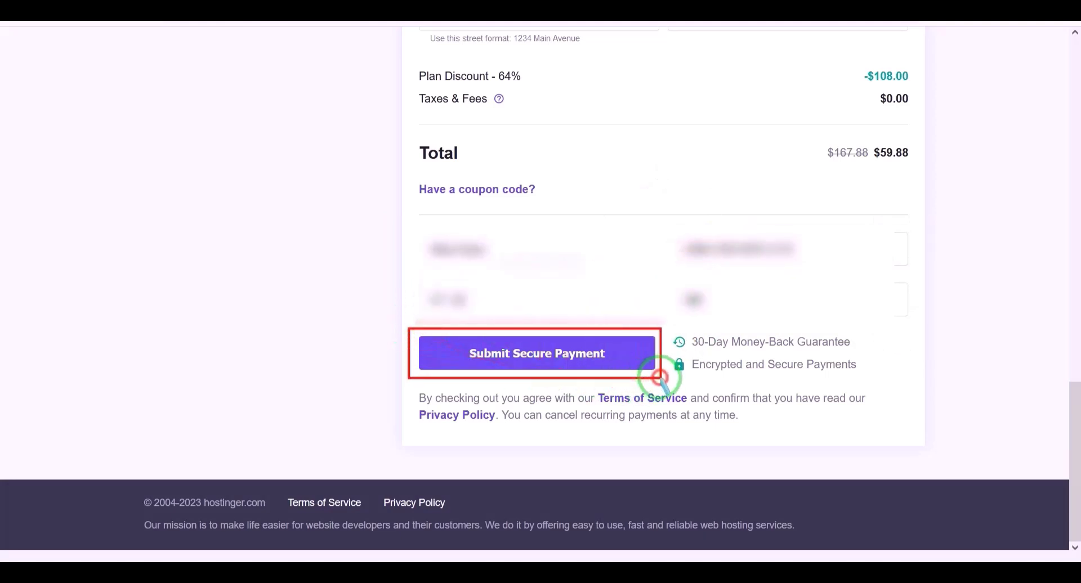
key(Escape)
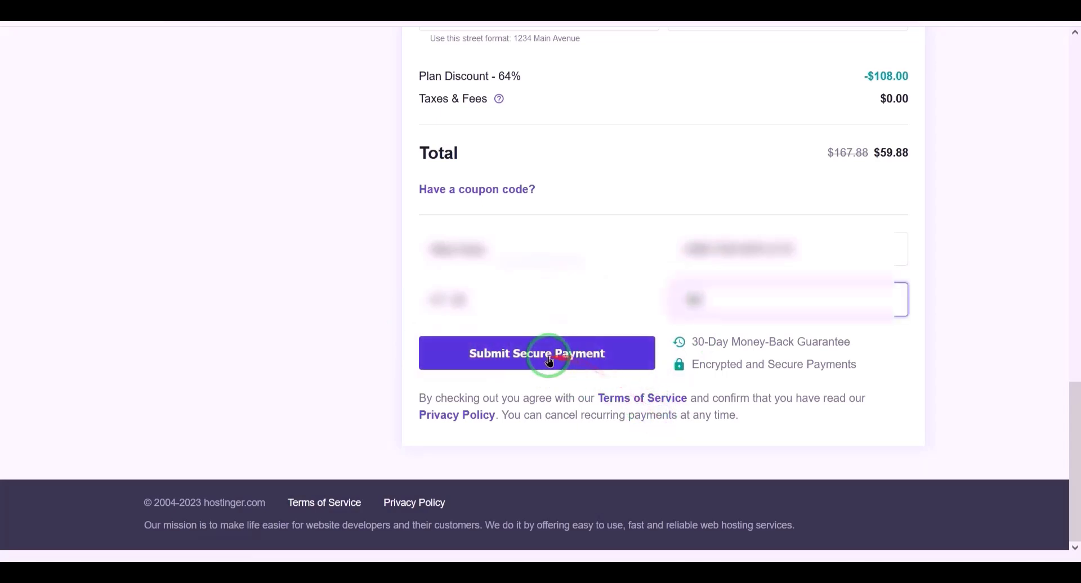
click(545, 359)
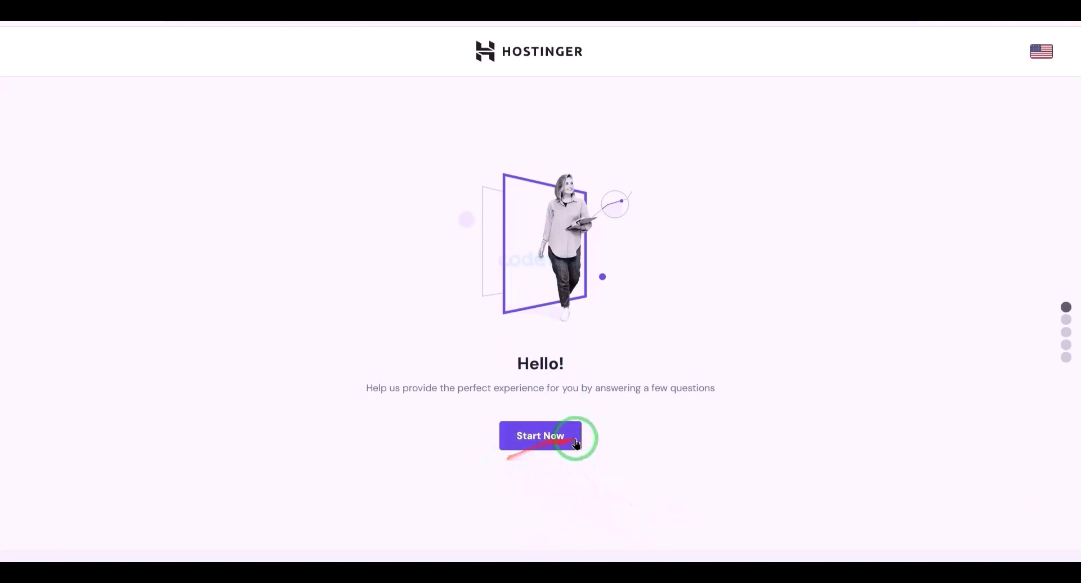
Start the questionnaire, skip the personalization questions, and choose to create an empty website
click(555, 444)
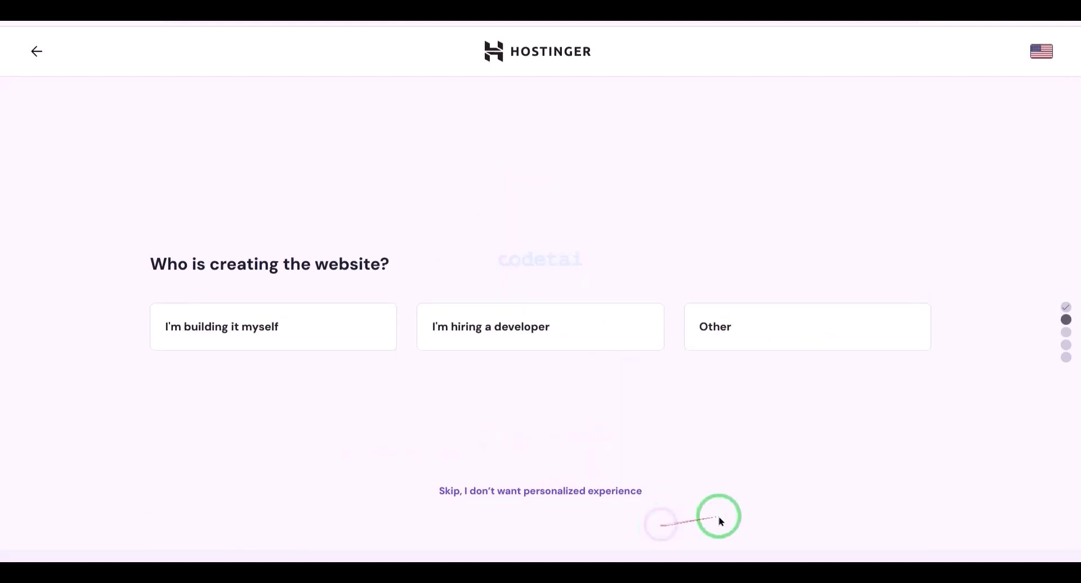
click(539, 490)
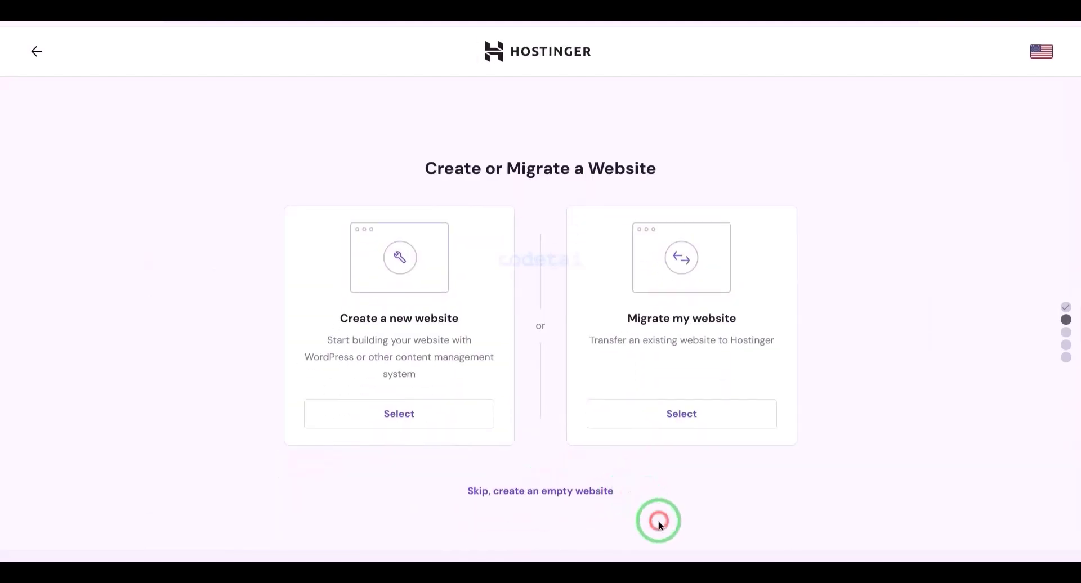
click(566, 494)
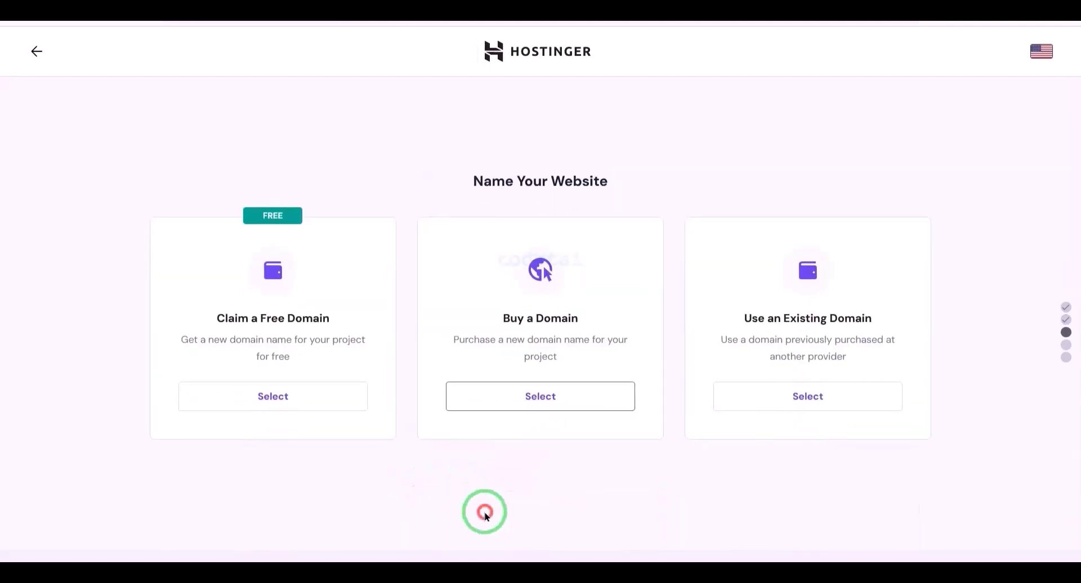
Choose to claim a free domain and browse the domain extension list
click(268, 403)
click(778, 463)
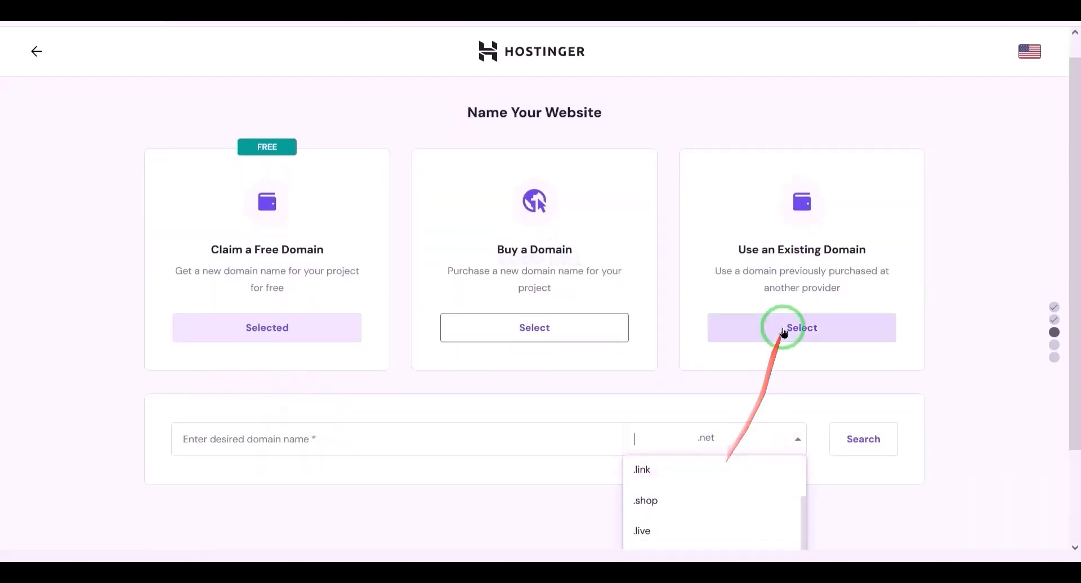
scroll(697, 454, down, 3)
scroll(647, 453, up, 3)
scroll(594, 452, down, 3)
scroll(704, 502, down, 5)
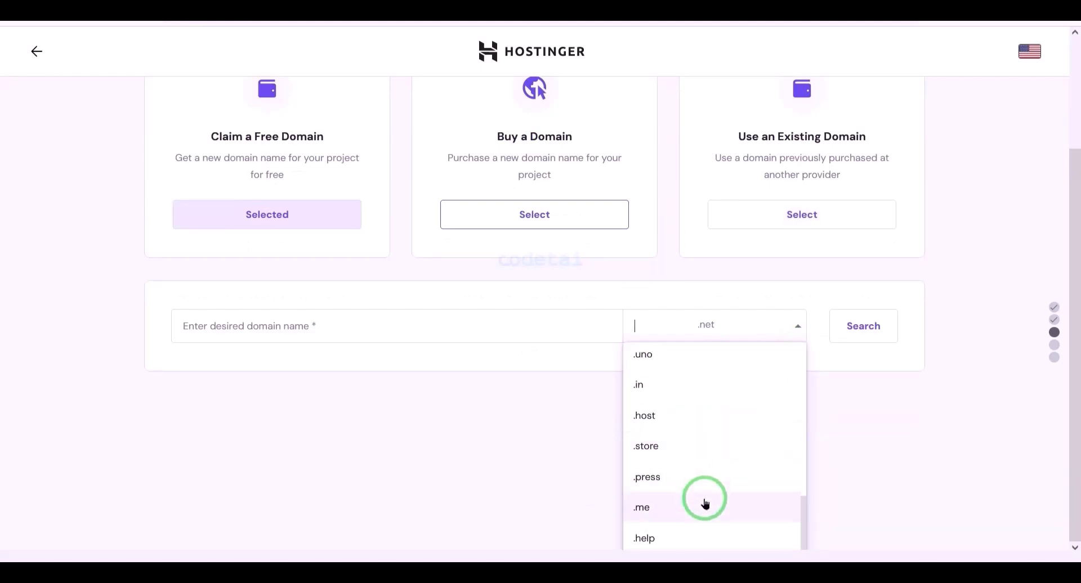
scroll(796, 449, up, 8)
scroll(945, 484, down, 3)
scroll(945, 484, up, 2)
Search for codetai with the .net extension and continue with the available codetai.net
click(501, 444)
text(codetai)
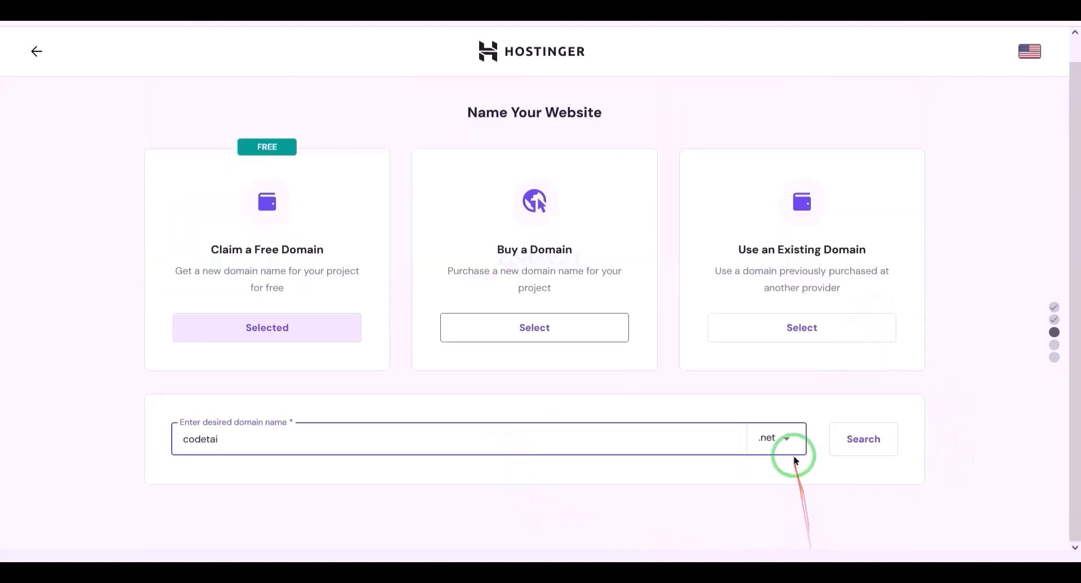
click(795, 460)
scroll(712, 506, down, 6)
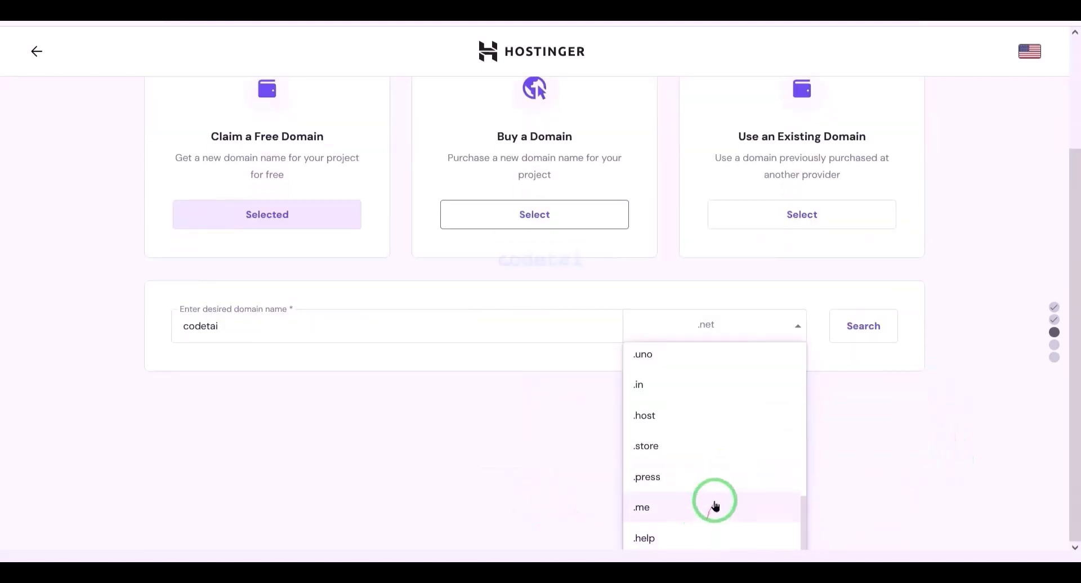
scroll(732, 488, up, 6)
click(881, 451)
click(876, 457)
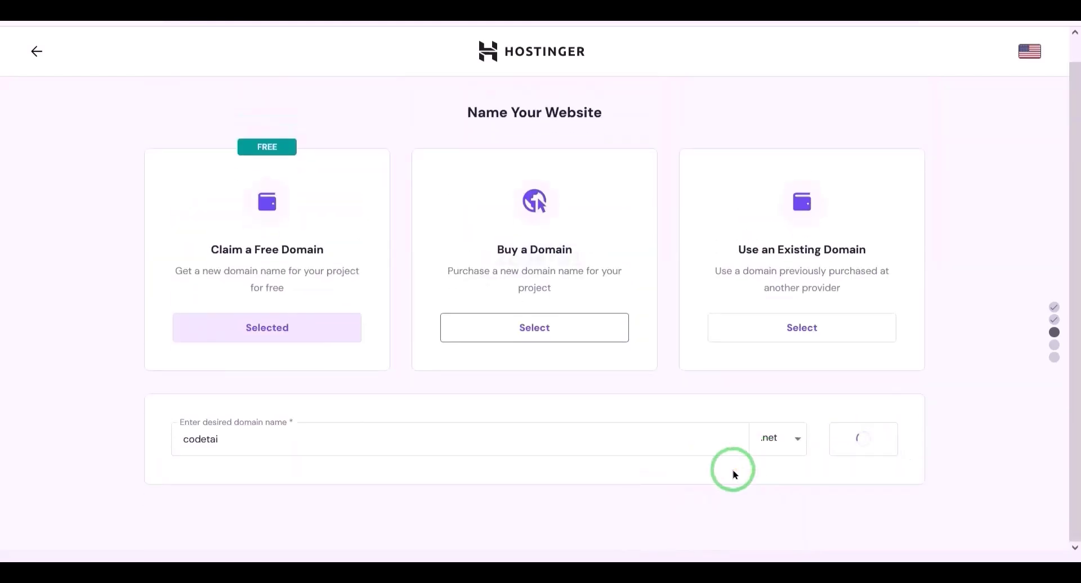
scroll(876, 448, down, 1)
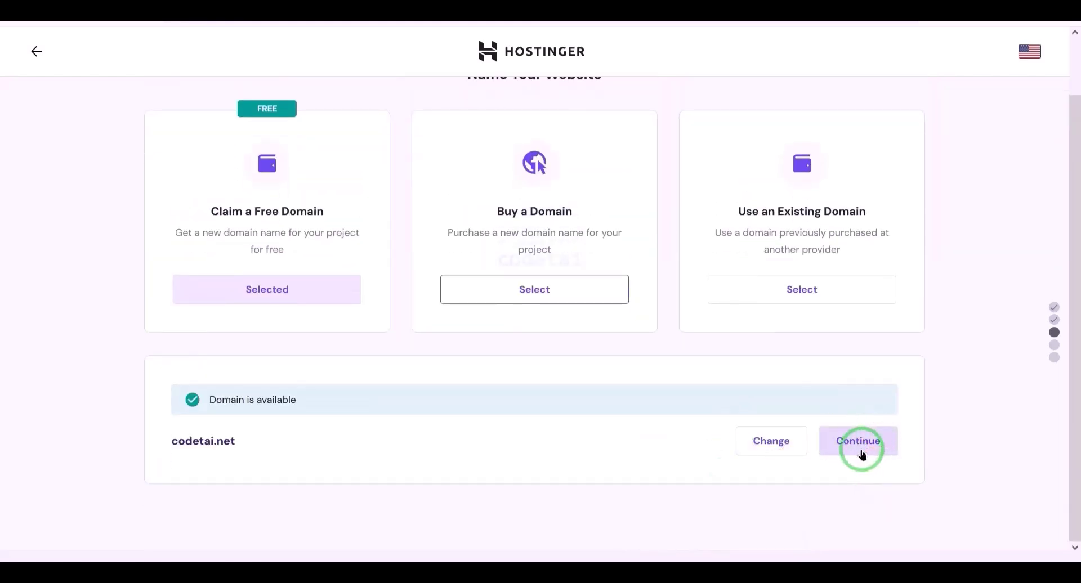
click(861, 448)
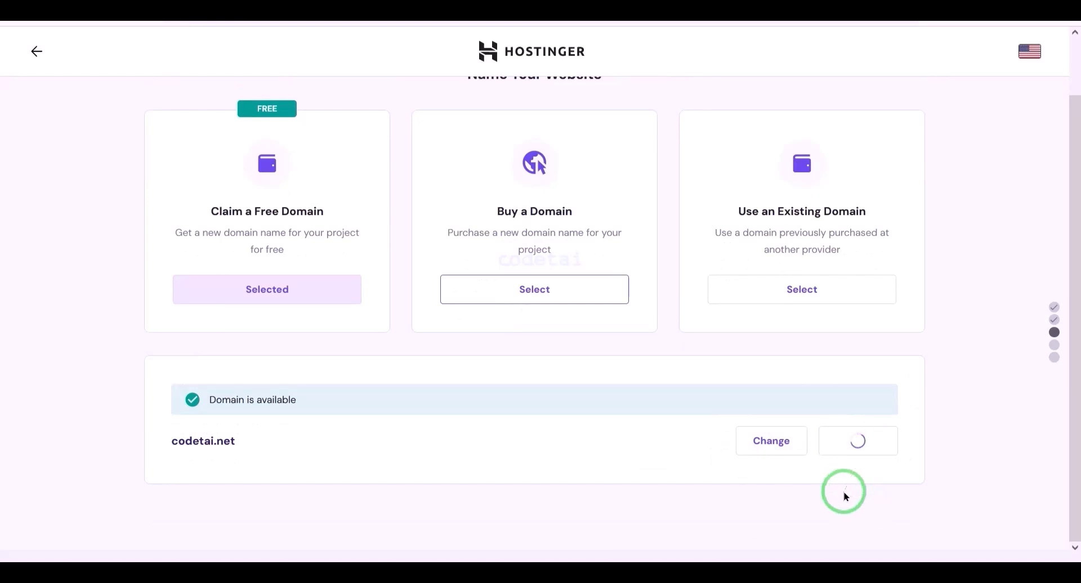
Fill in the domain owner's last name
click(670, 374)
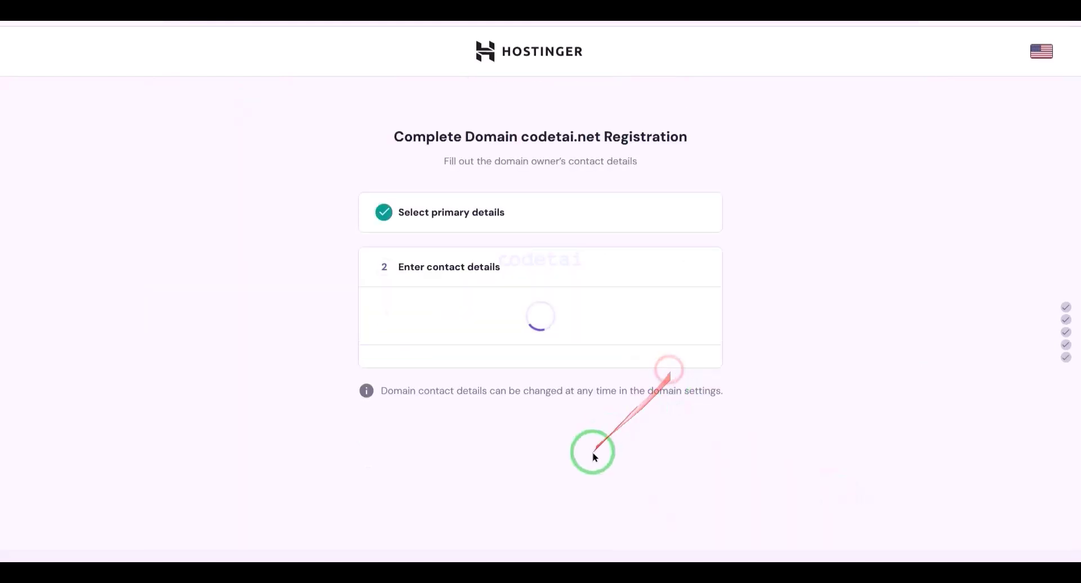
scroll(595, 445, down, 3)
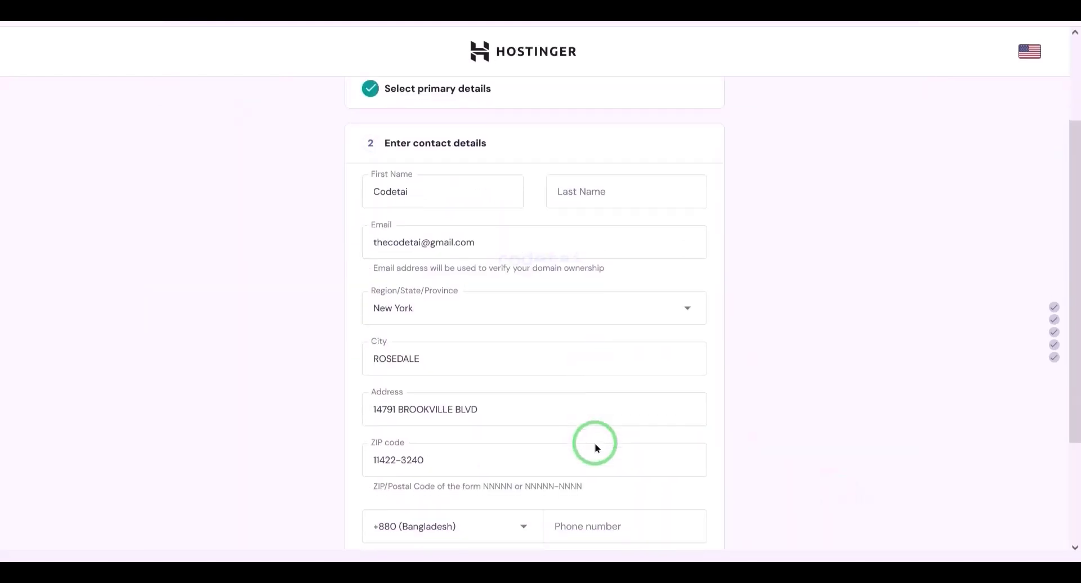
click(572, 162)
text(Cod)
Set the phone code to +1 (United States / Canada), paste the phone number, and finish registration
scroll(620, 371, down, 2)
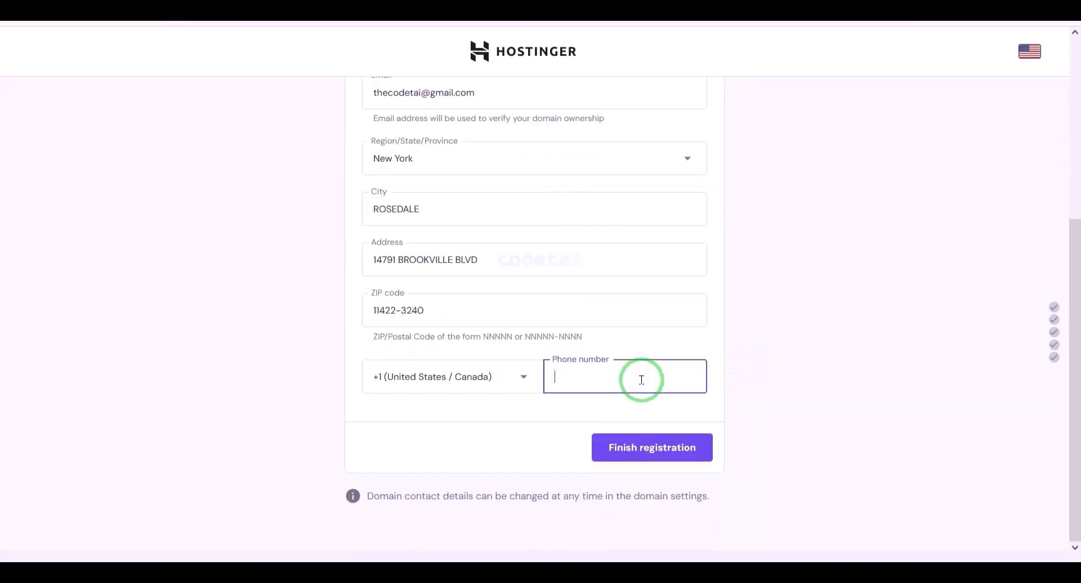
click(497, 393)
text(un)
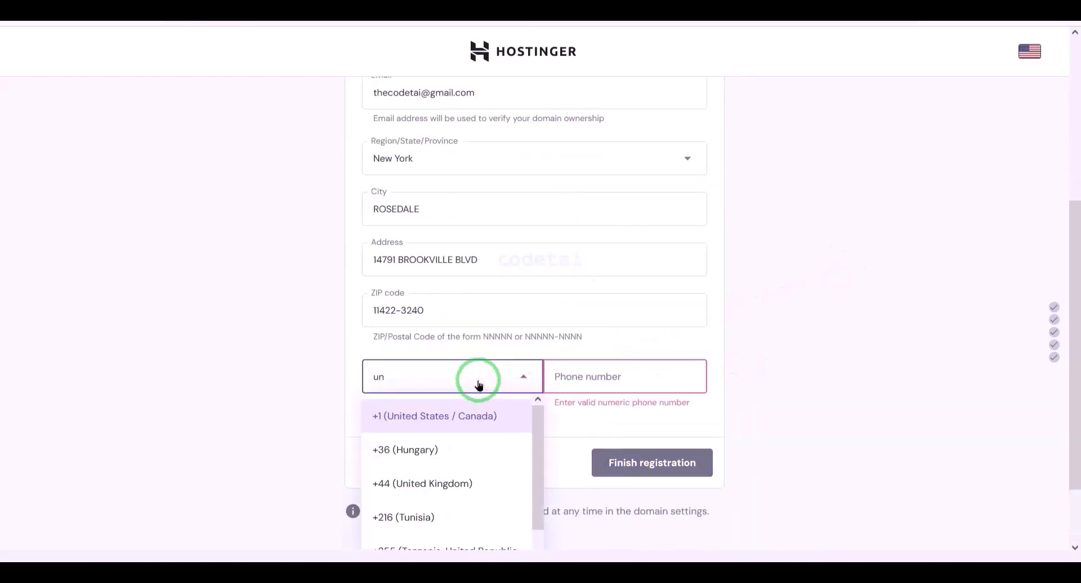
scroll(676, 337, down, 2)
text(ite)
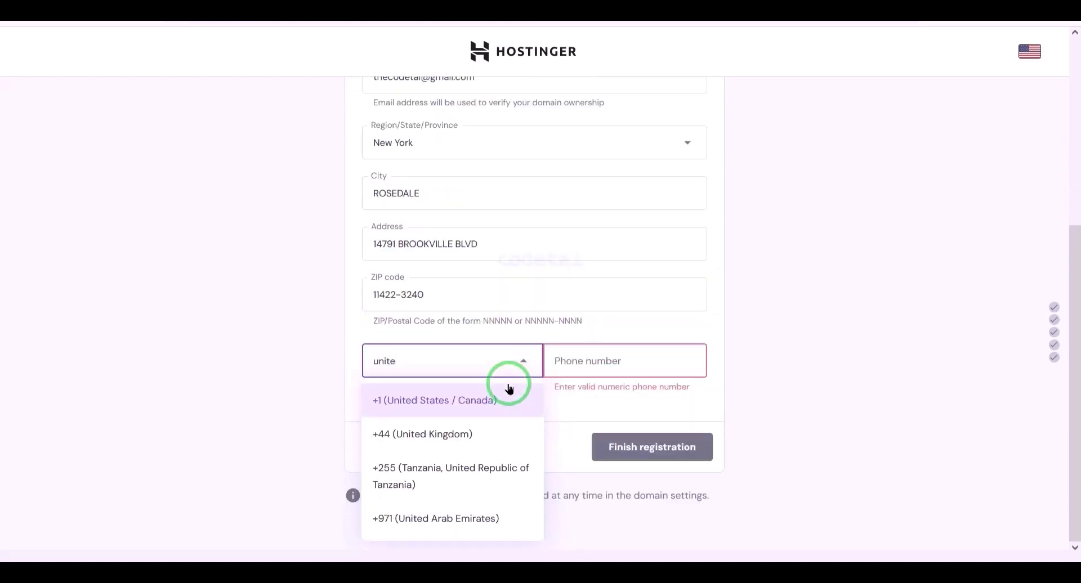
click(456, 400)
click(664, 362)
key(ctrl+v)
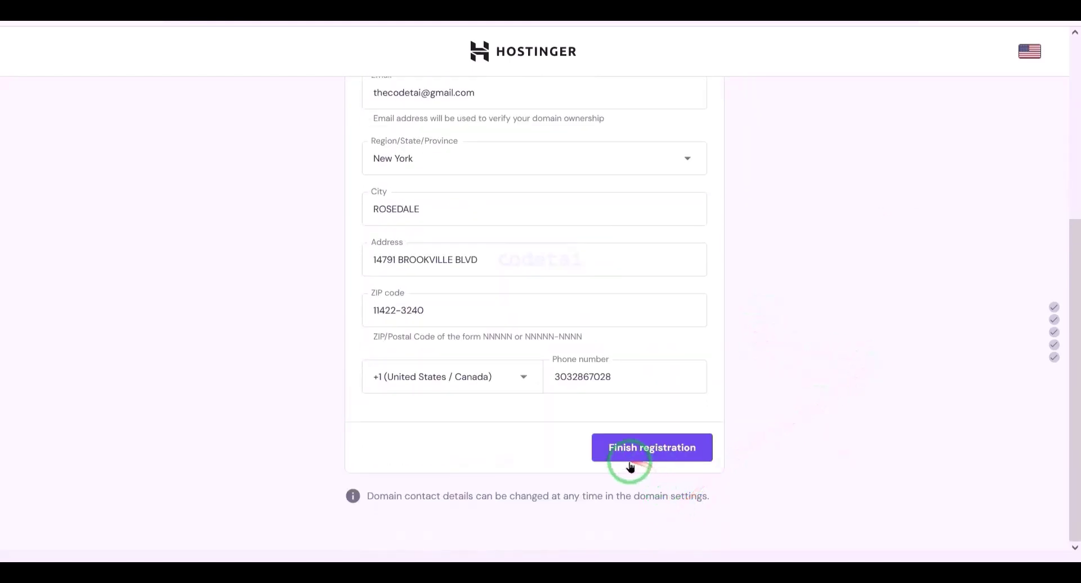
click(664, 457)
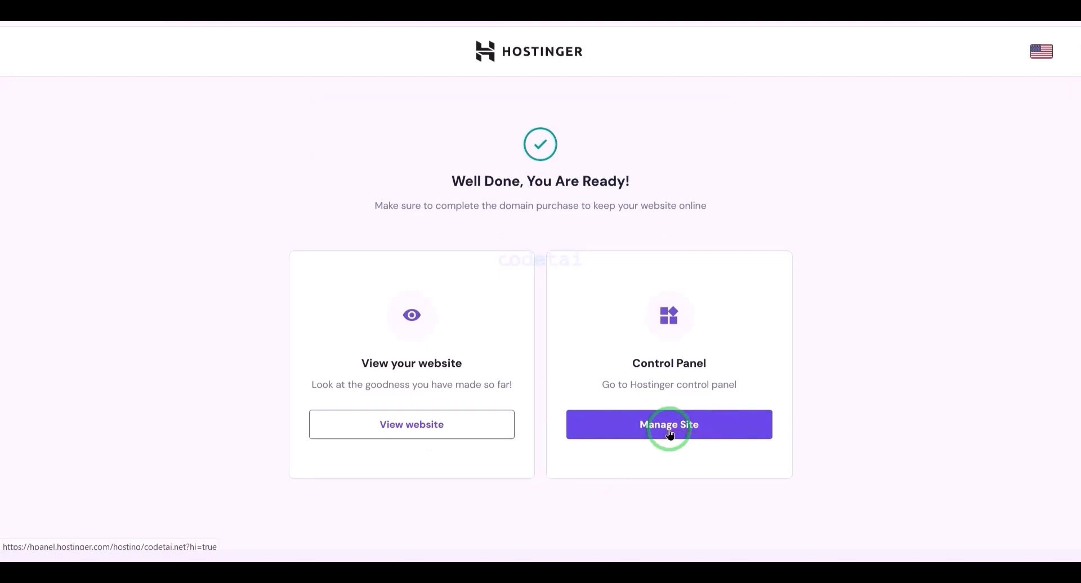
Open the new site's management dashboard, dismissing the two-factor authentication prompt
click(670, 432)
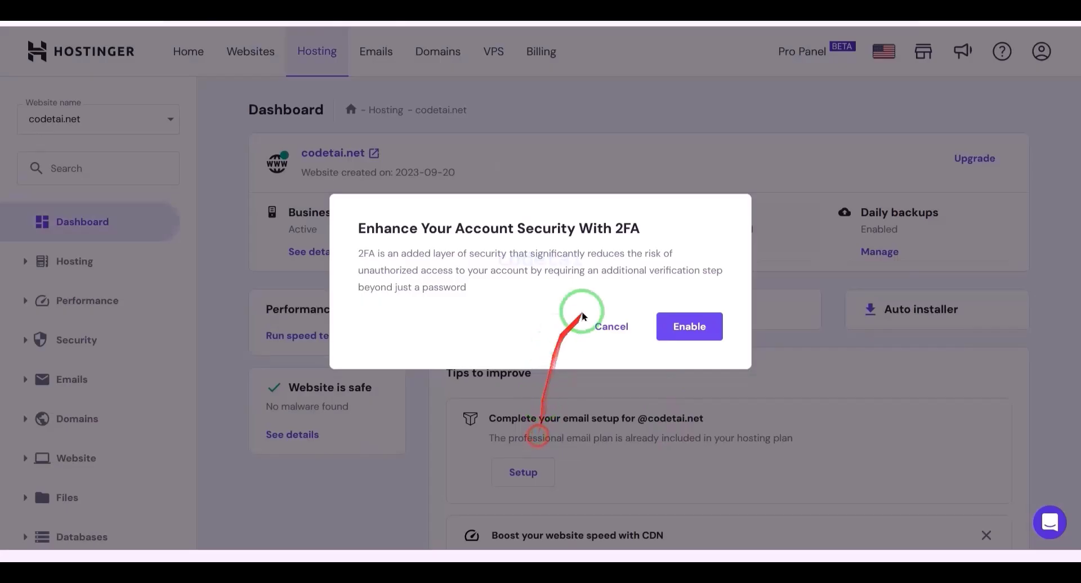
click(620, 319)
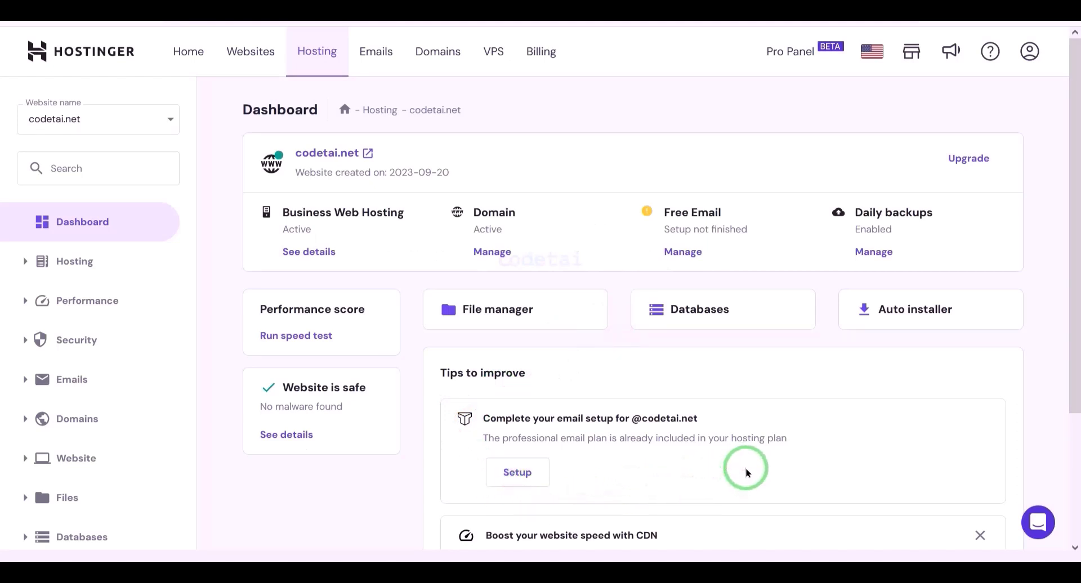
scroll(700, 422, down, 3)
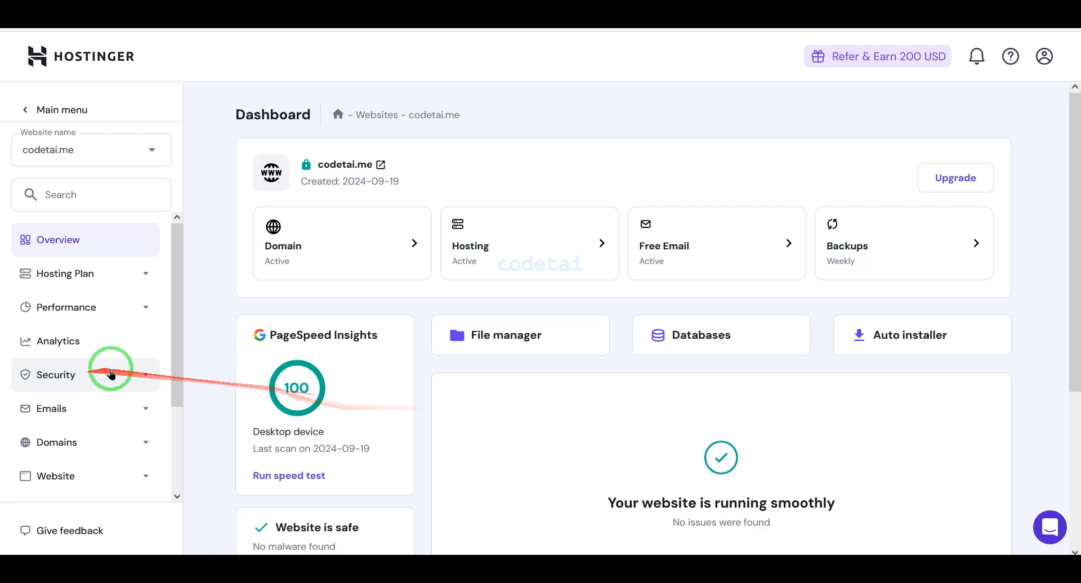
scroll(118, 405, down, 2)
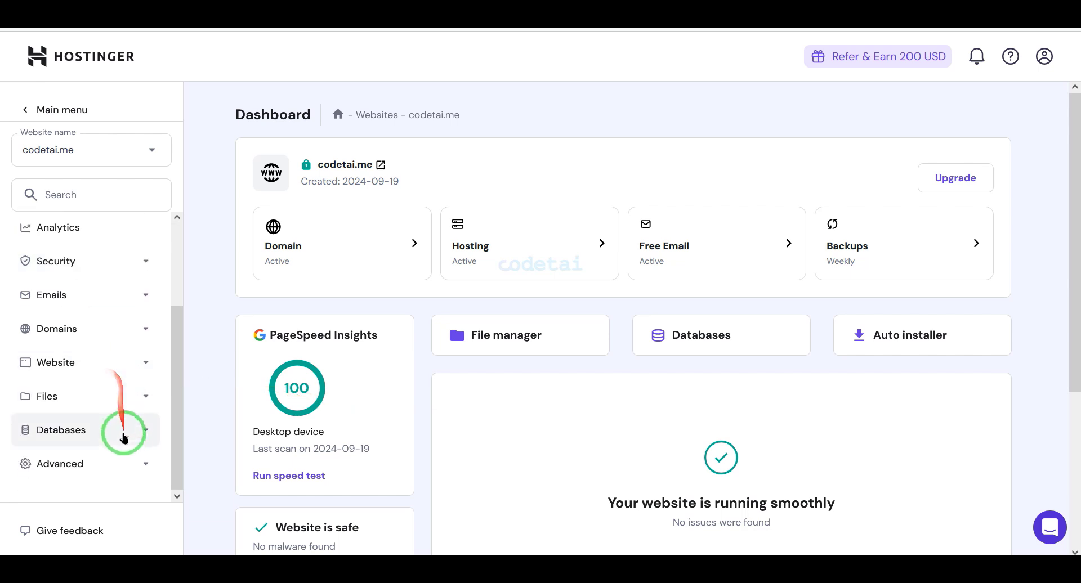
Check under Advanced > PHP Configuration that the site runs PHP 8.1
click(130, 463)
scroll(132, 456, down, 2)
click(111, 409)
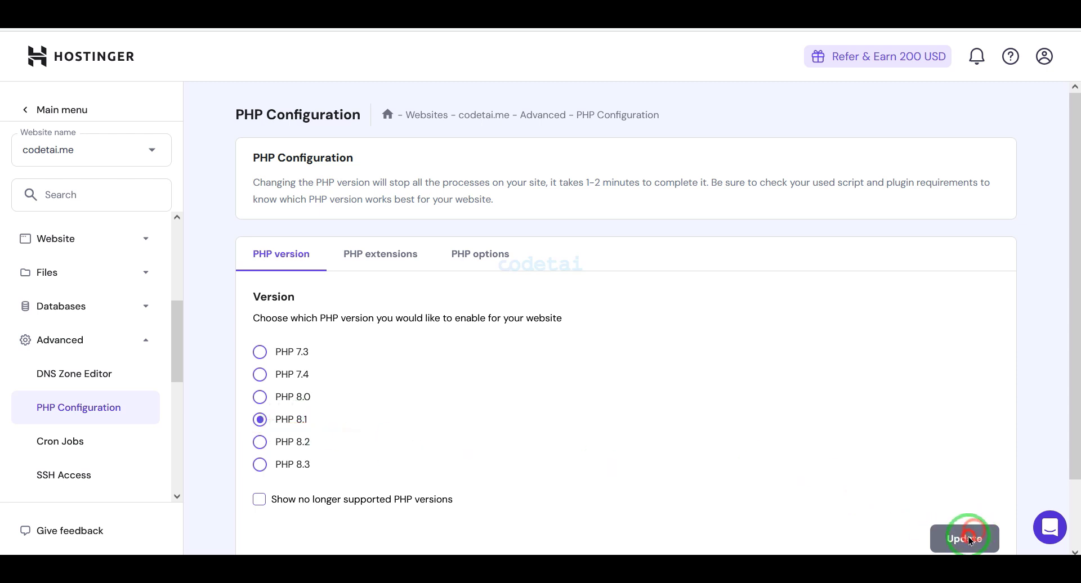
scroll(105, 280, up, 3)
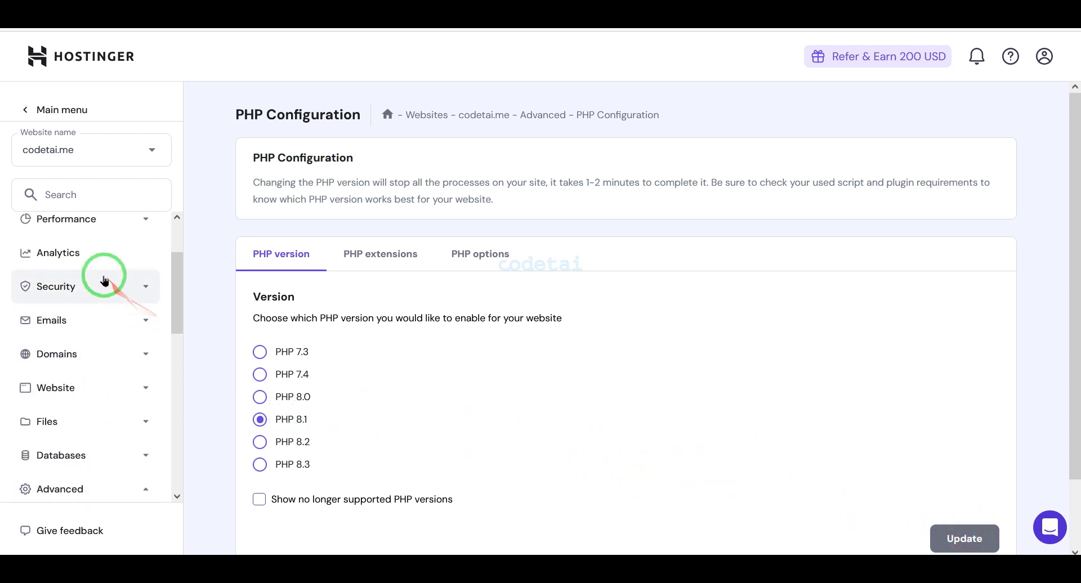
scroll(105, 280, up, 2)
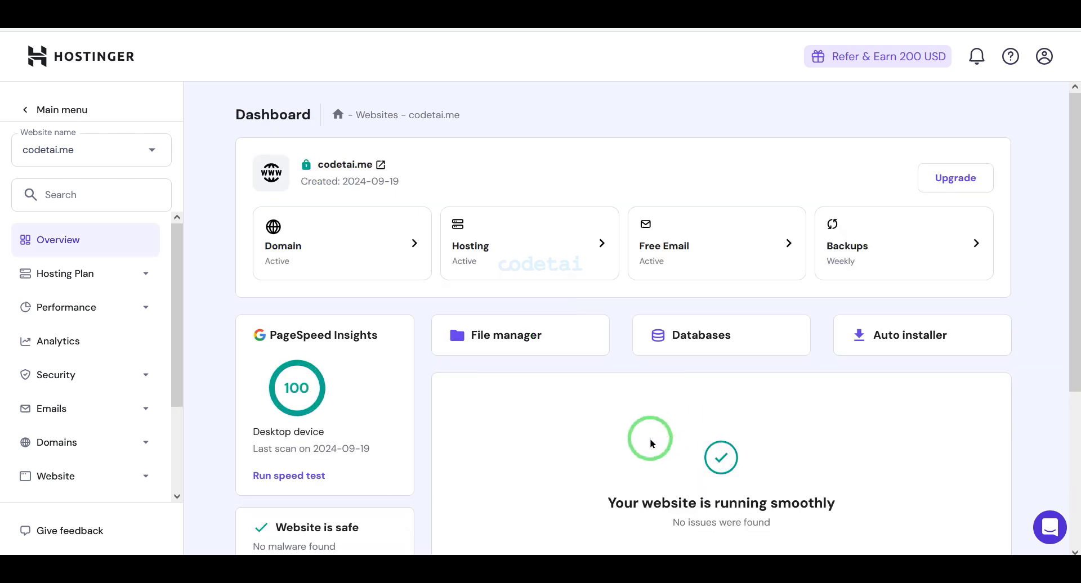
In File Manager, open public_html and permanently delete default.php
click(504, 345)
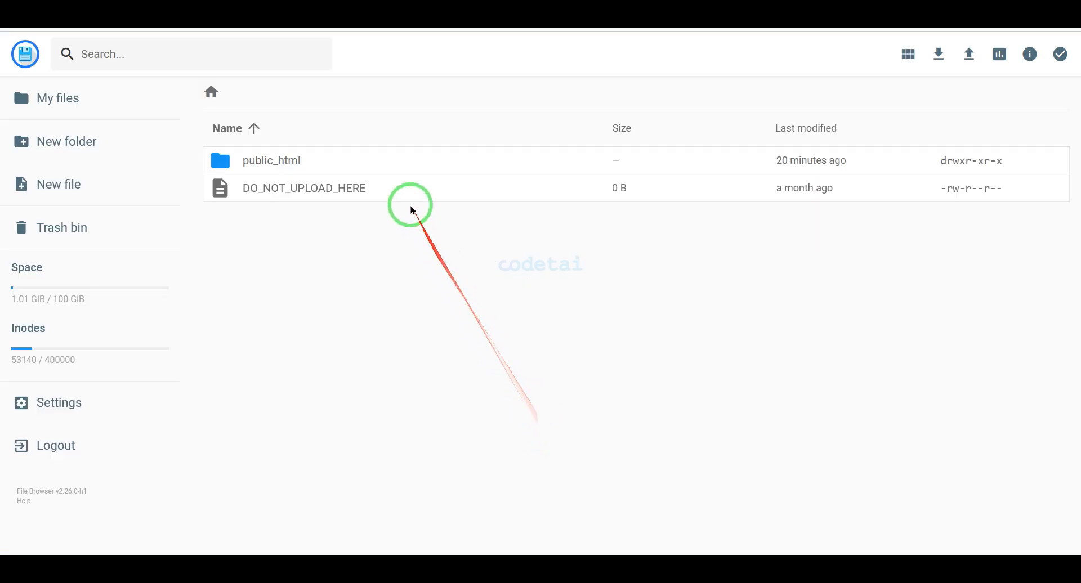
double_click(392, 167)
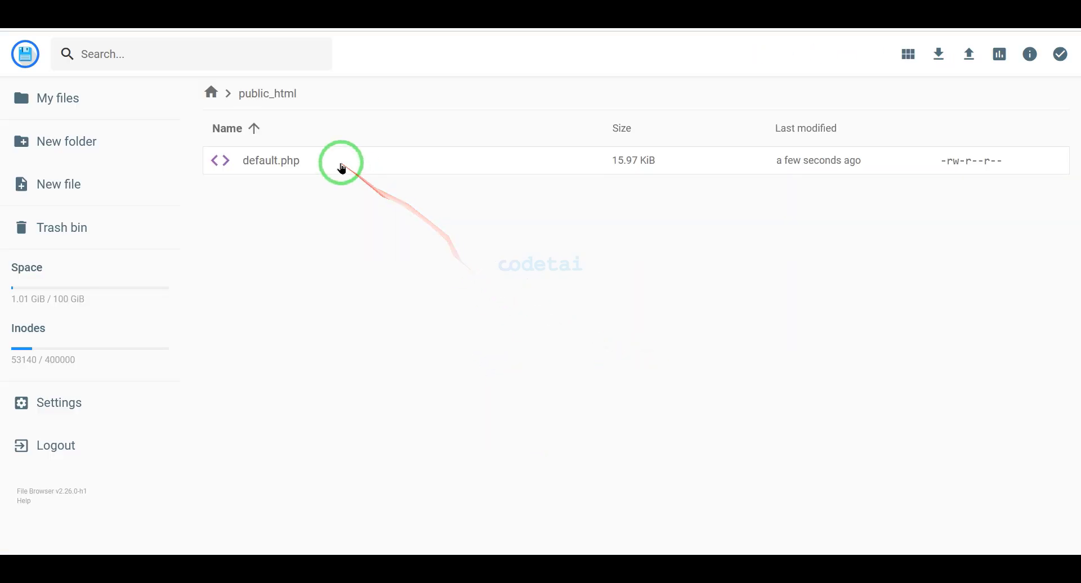
click(342, 166)
click(870, 63)
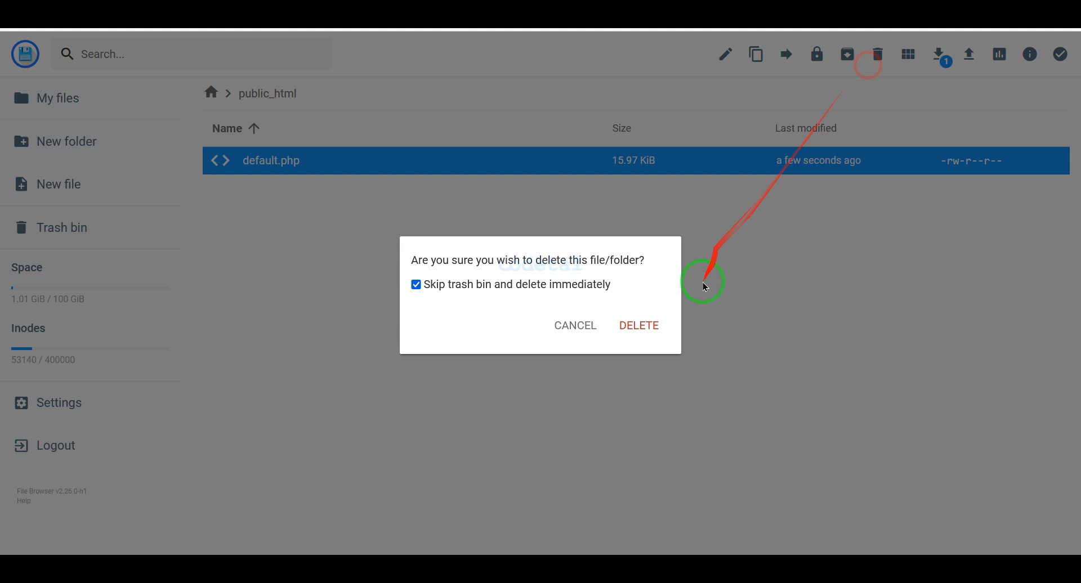
click(658, 329)
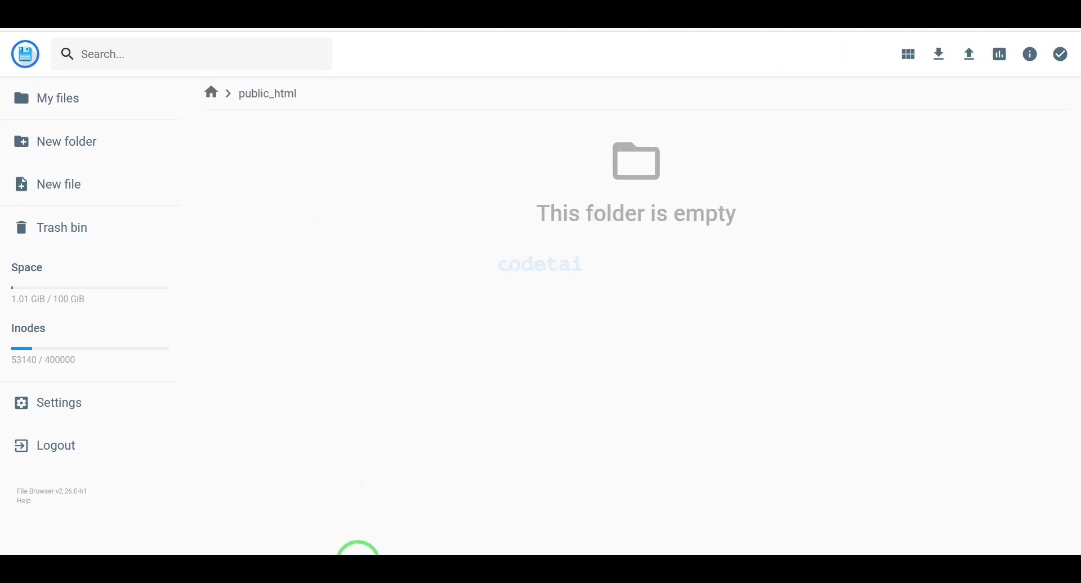
Upload fresh_installation.zip from the local drive into public_html
click(358, 562)
click(172, 100)
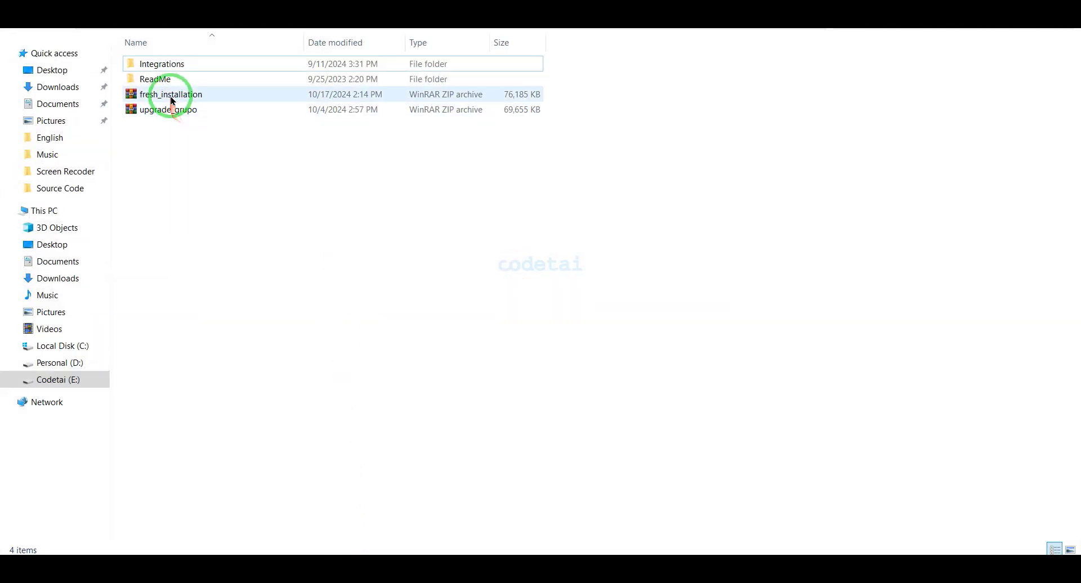
click(172, 100)
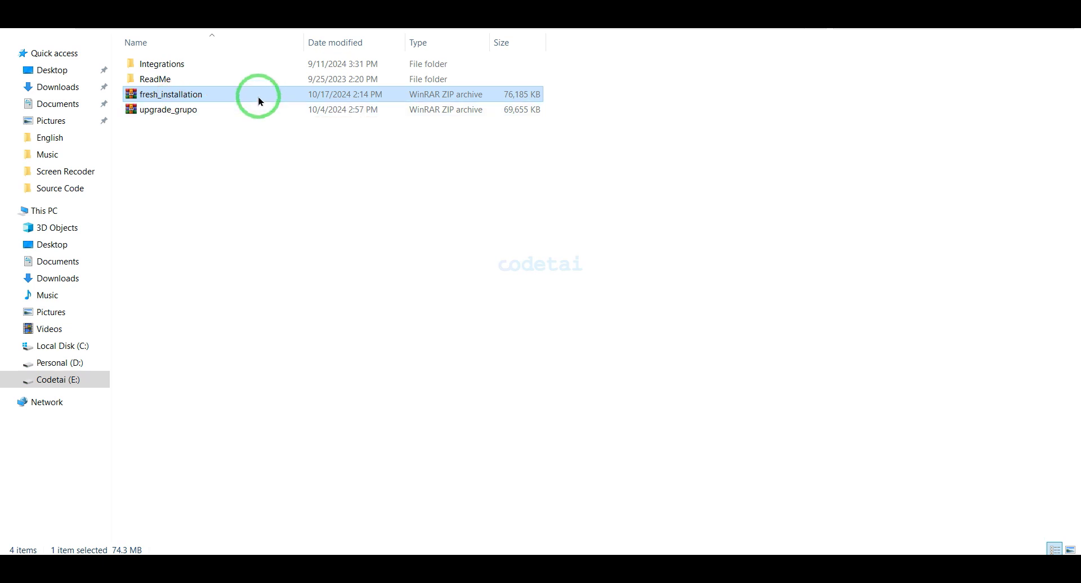
drag(259, 97, 338, 549)
click(969, 54)
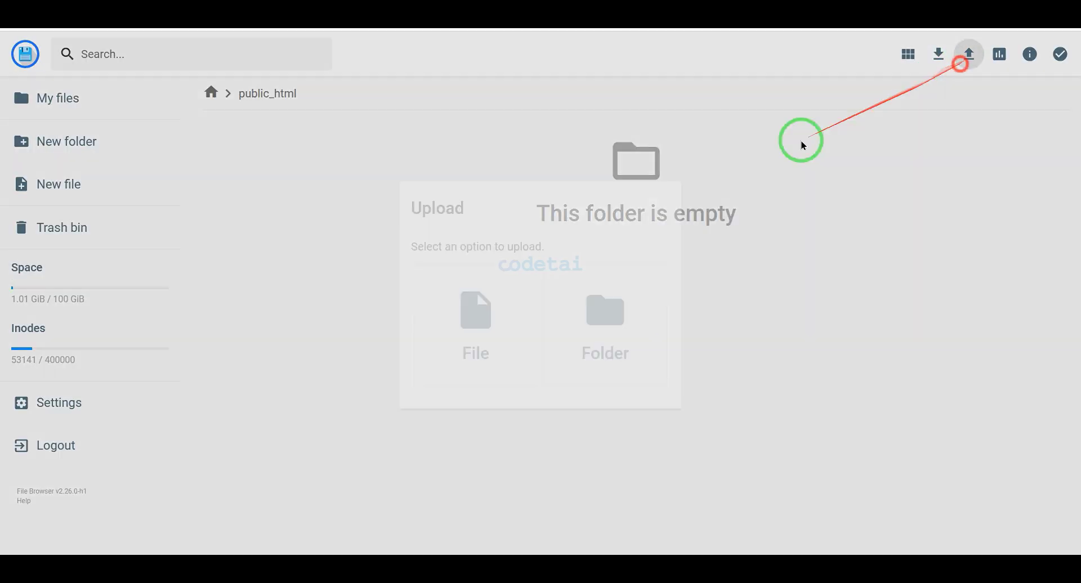
click(483, 302)
double_click(233, 79)
click(200, 116)
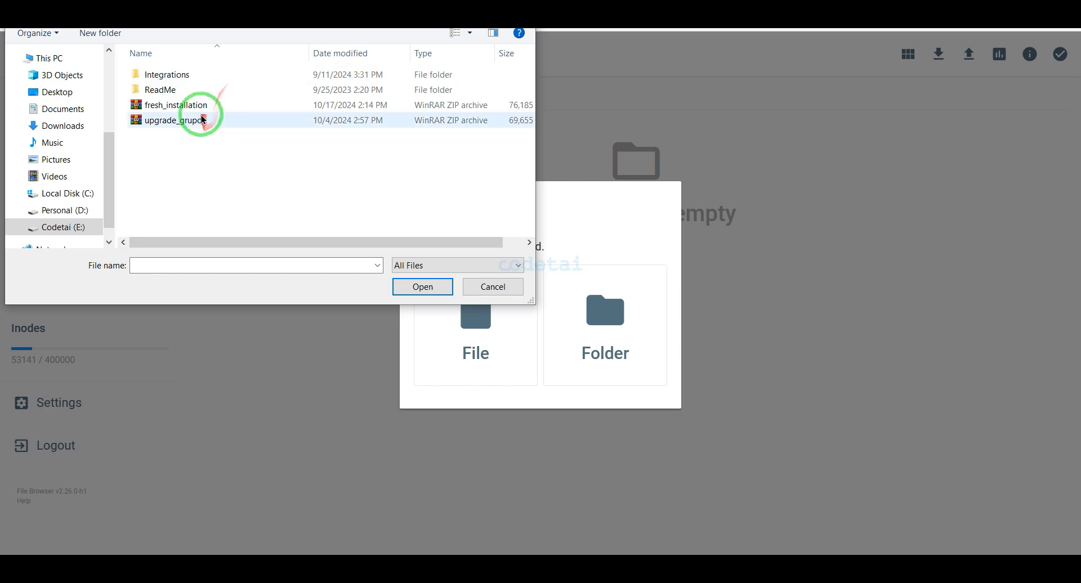
click(198, 101)
click(198, 102)
click(1055, 539)
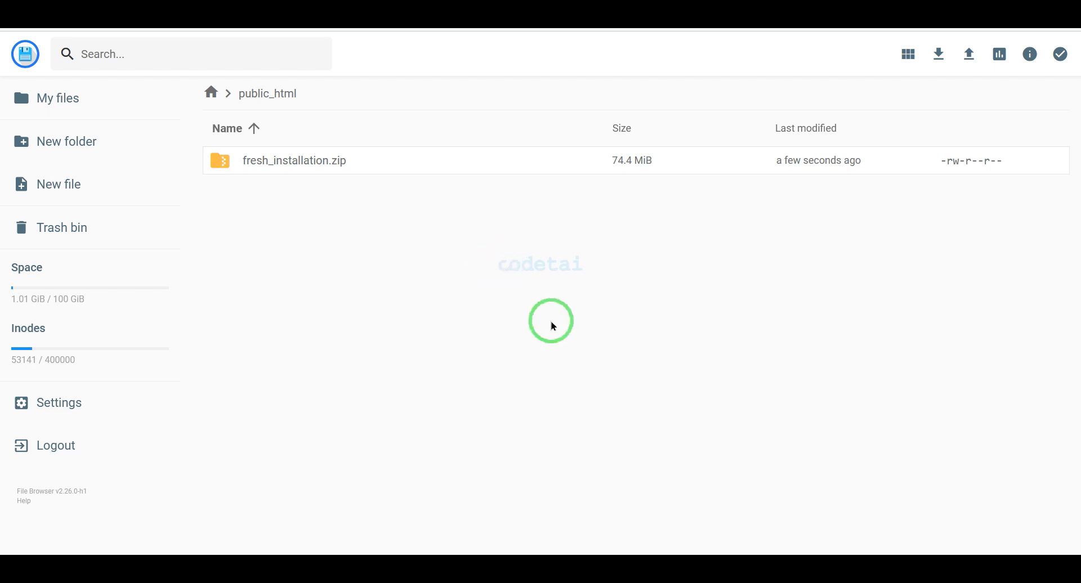
Extract fresh_installation.zip into a new folder MyFolder, then delete the zip
click(453, 165)
right_click(453, 165)
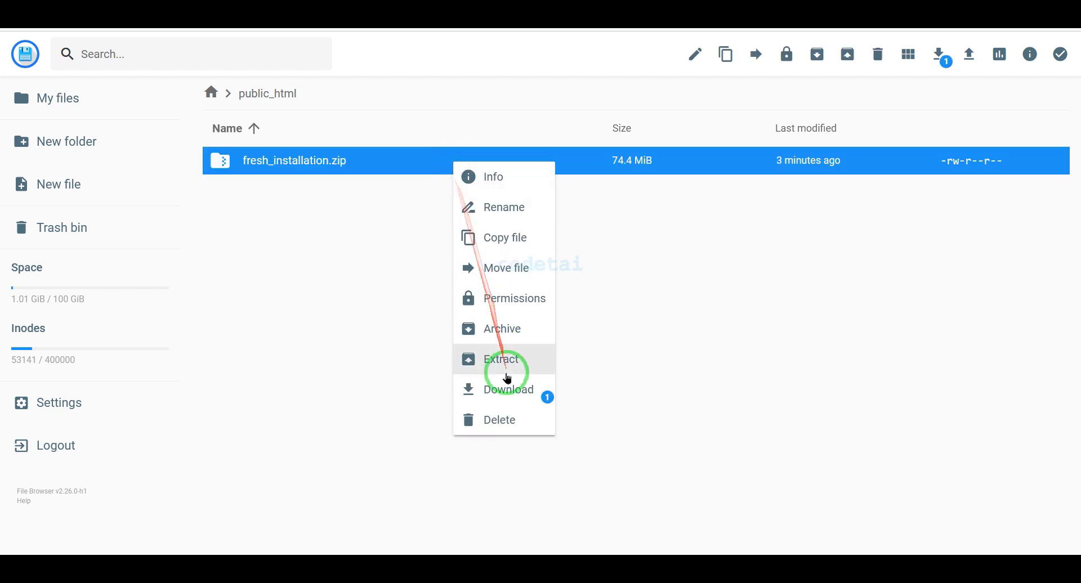
click(507, 360)
click(492, 255)
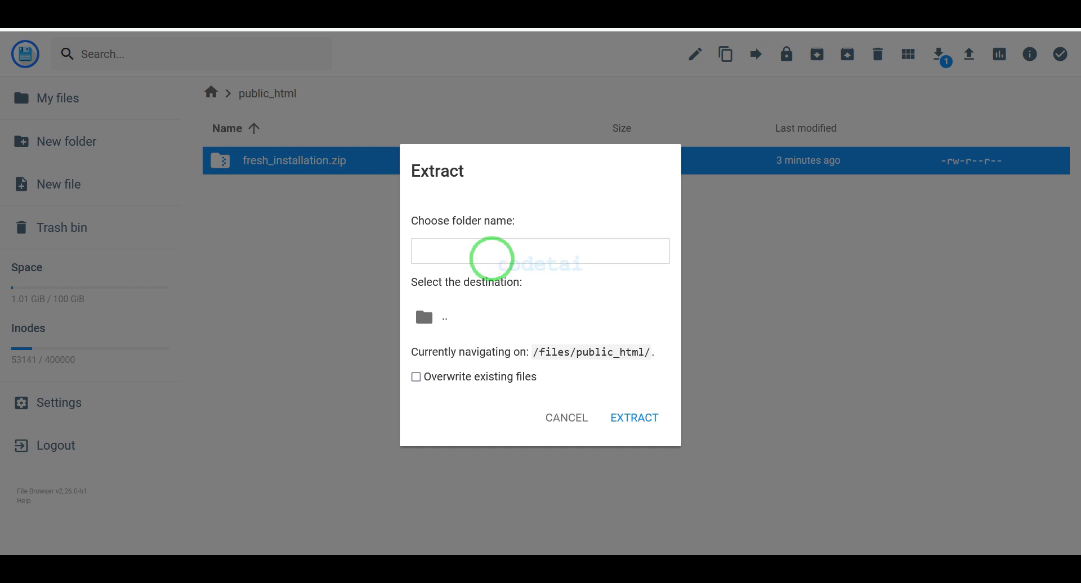
text(MyFolder)
click(619, 415)
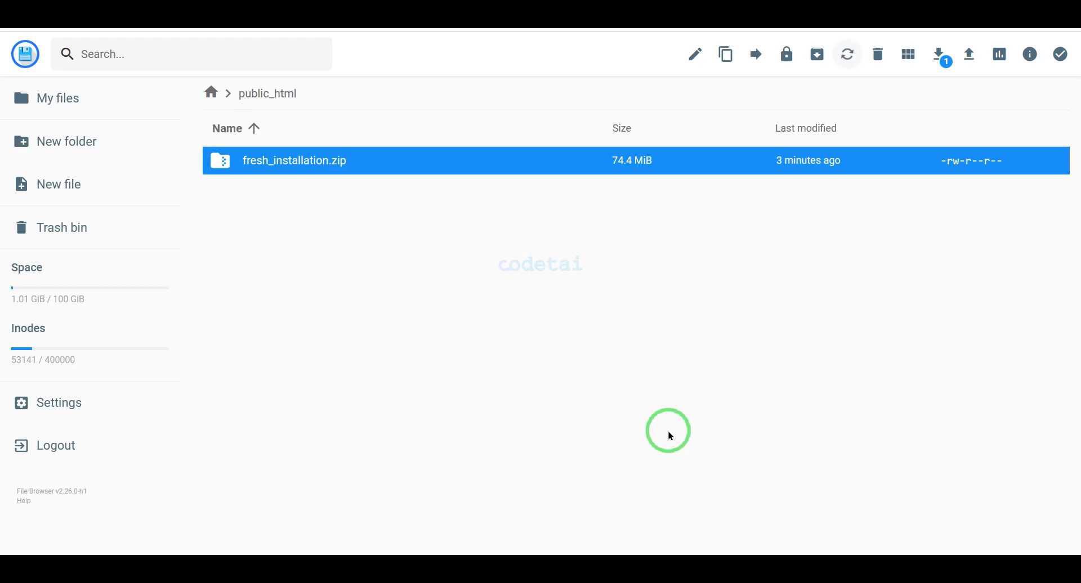
click(398, 188)
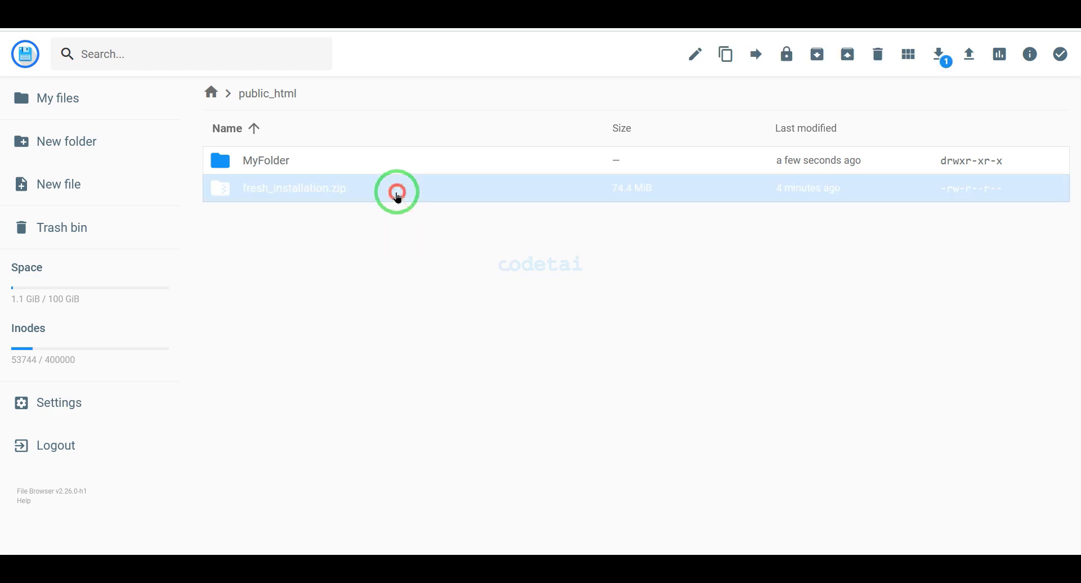
click(890, 62)
click(657, 325)
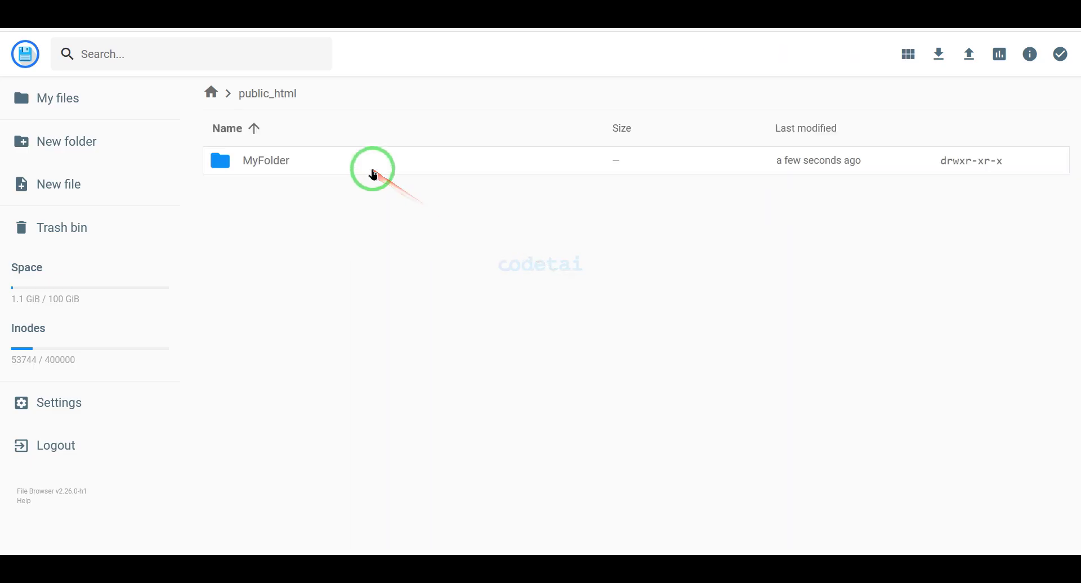
Move everything in MyFolder/chatscript up into public_html
double_click(370, 169)
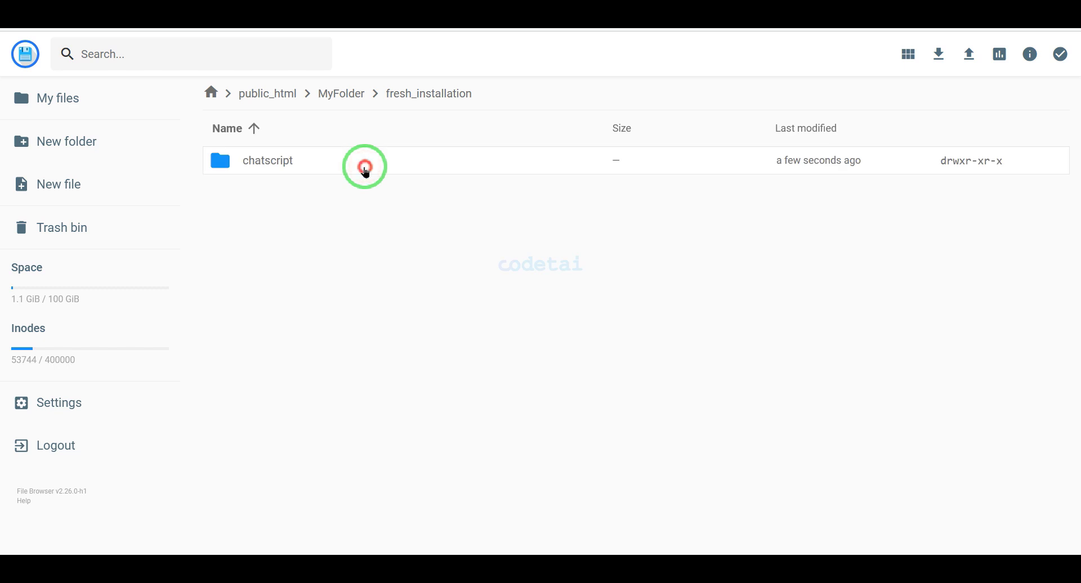
double_click(365, 169)
key(ctrl+a)
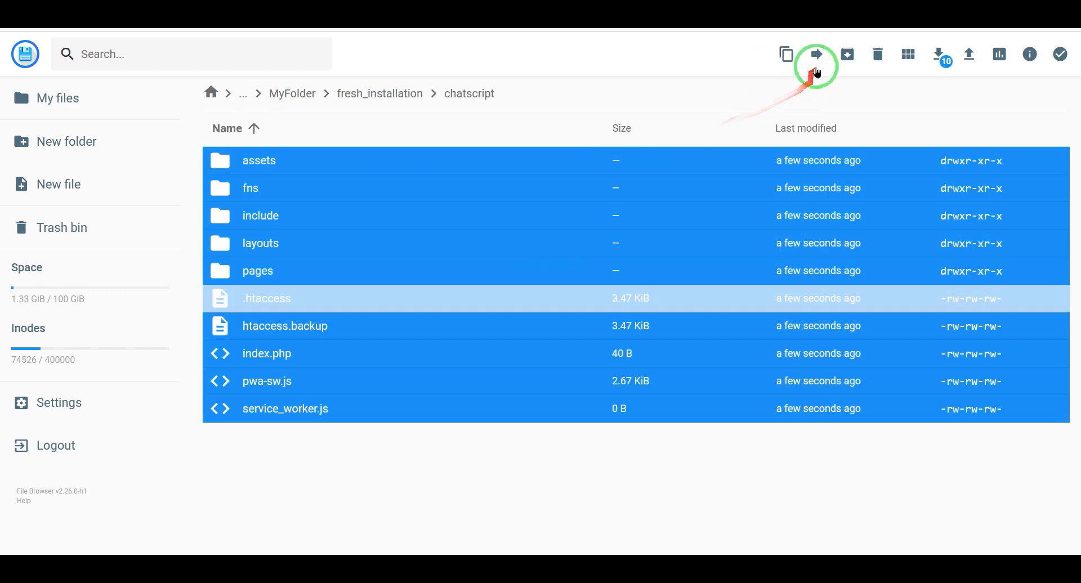
click(817, 63)
double_click(513, 178)
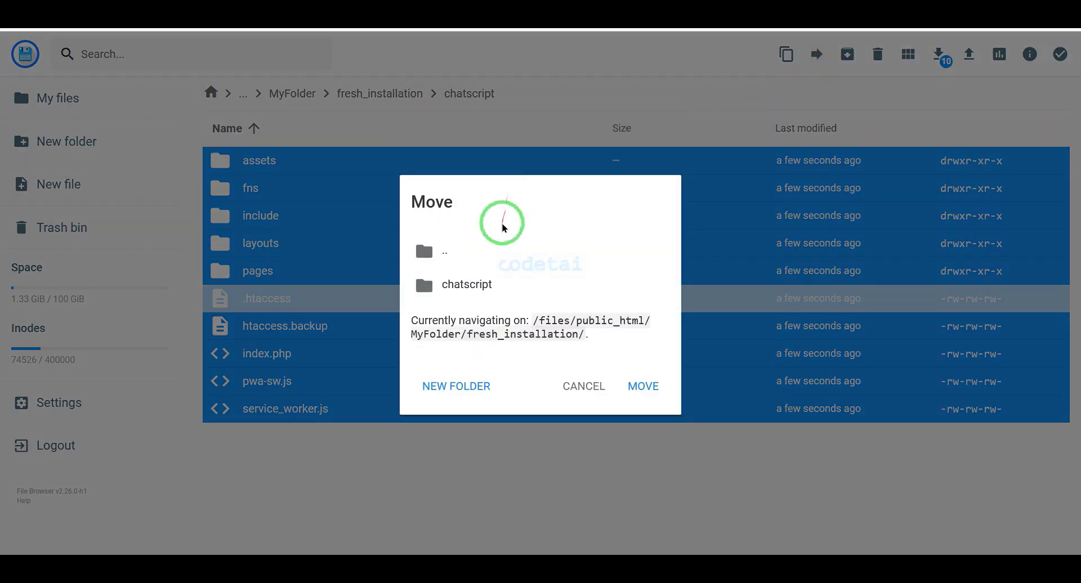
double_click(501, 246)
double_click(505, 254)
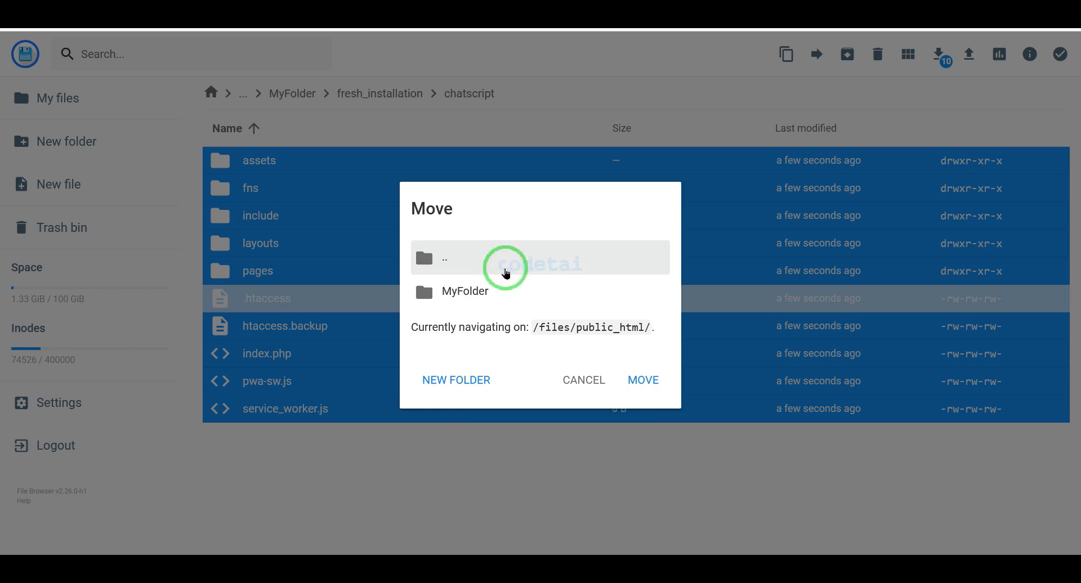
double_click(505, 270)
click(513, 276)
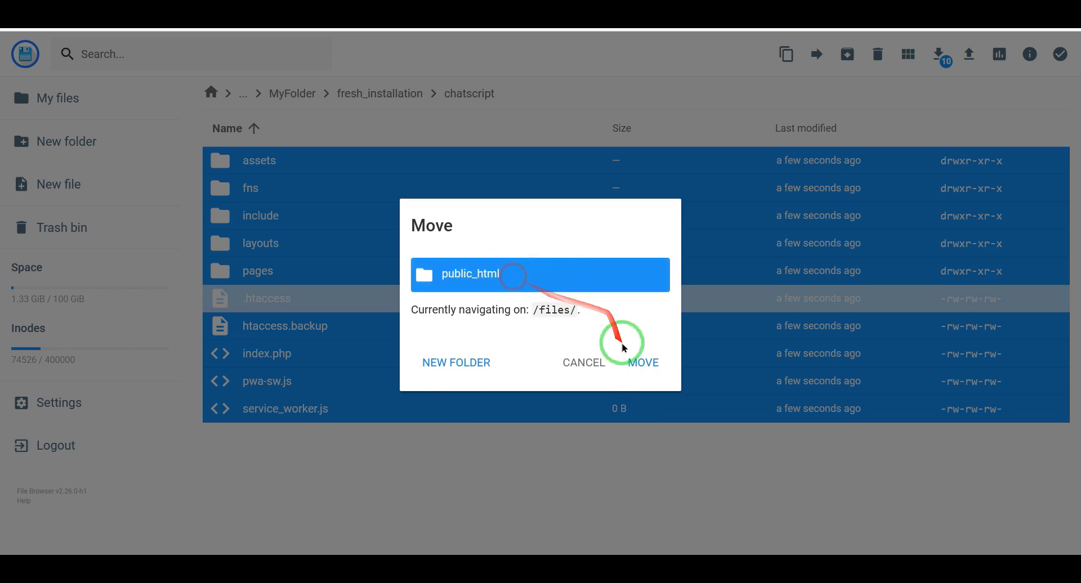
click(637, 365)
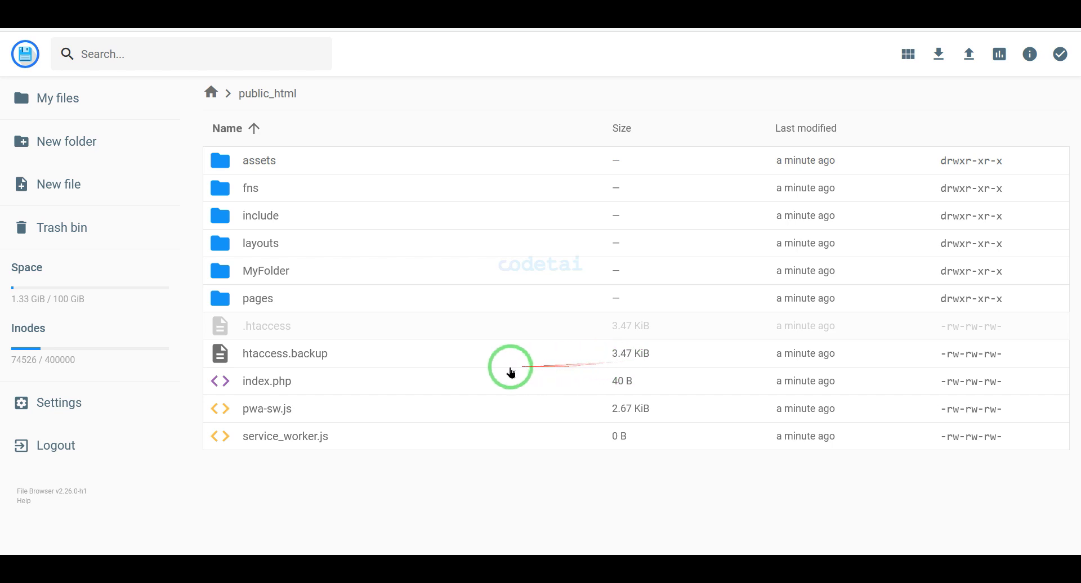
Permanently delete the leftover MyFolder
click(370, 276)
click(879, 63)
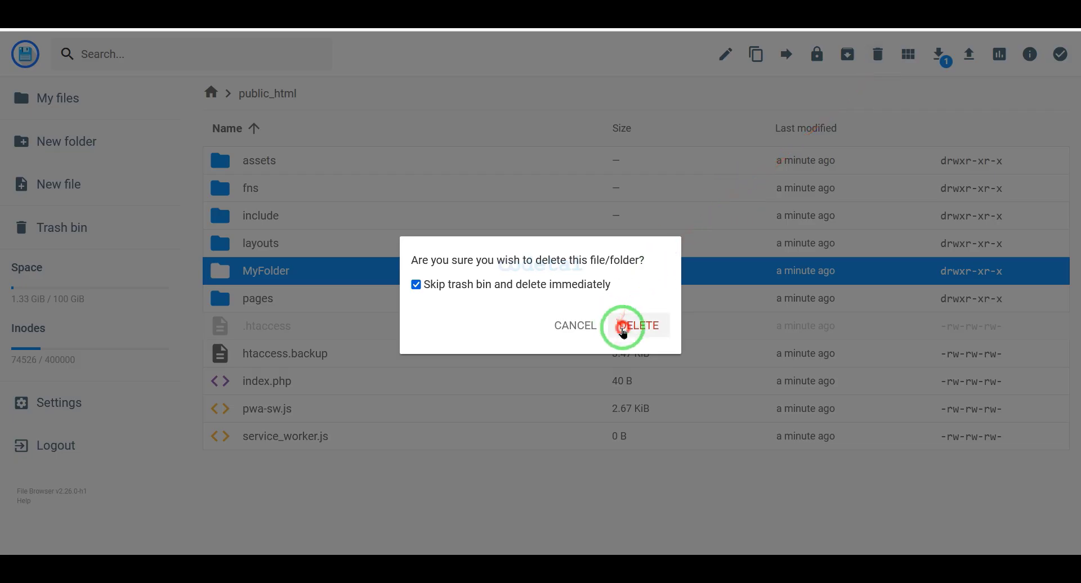
click(624, 331)
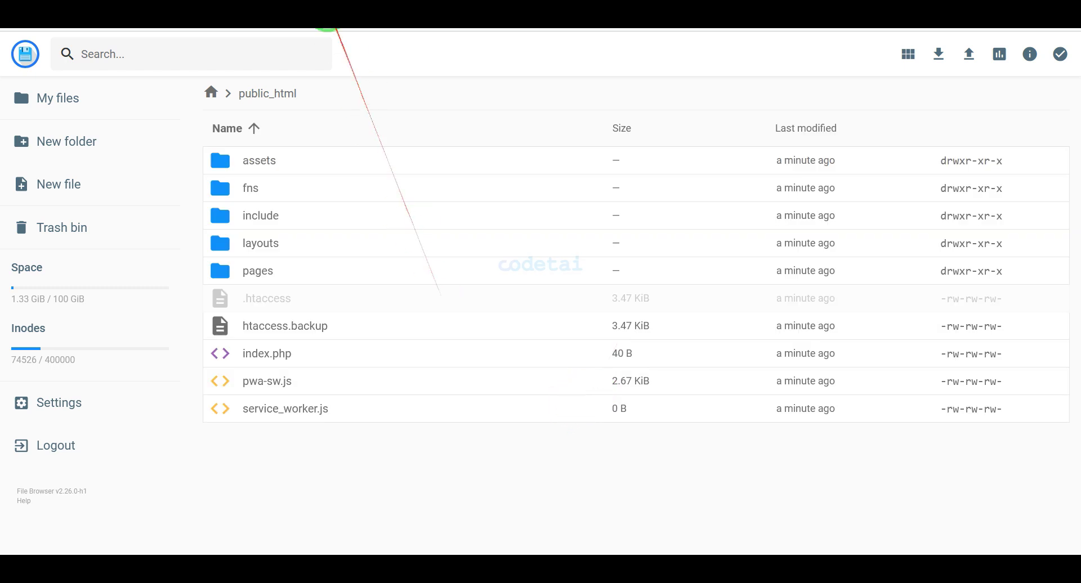
click(317, 22)
Load the site's Grupo Chat installer and proceed past the requirements check
text(cod)
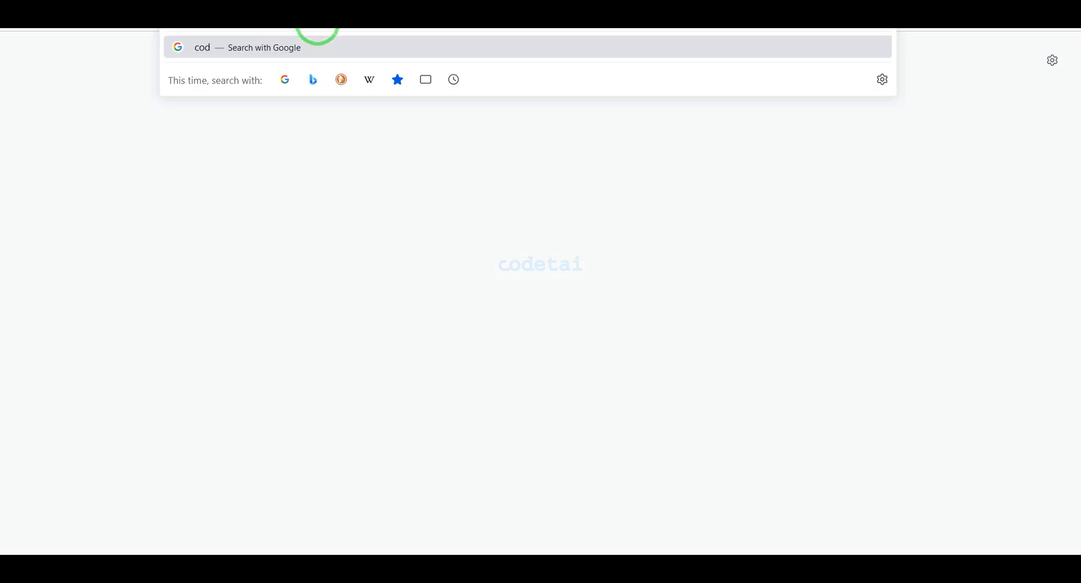
key(Return)
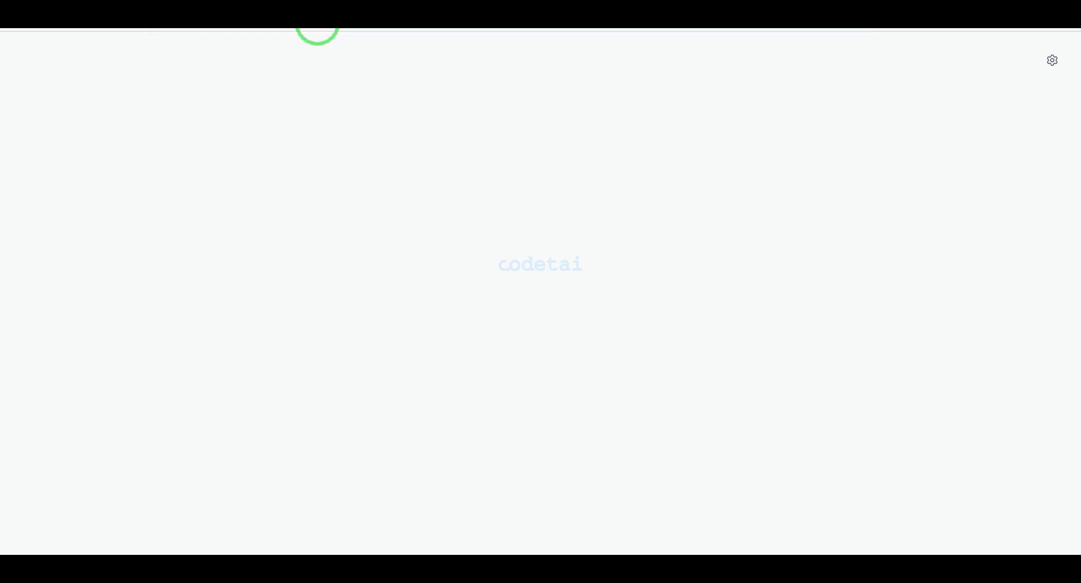
scroll(731, 159, down, 15)
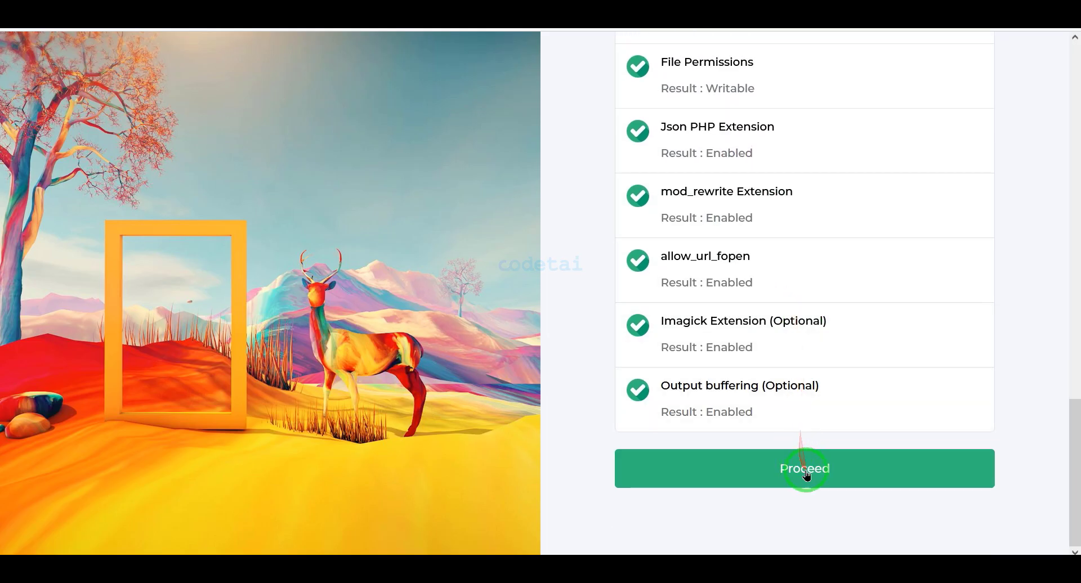
click(807, 477)
scroll(801, 393, up, 5)
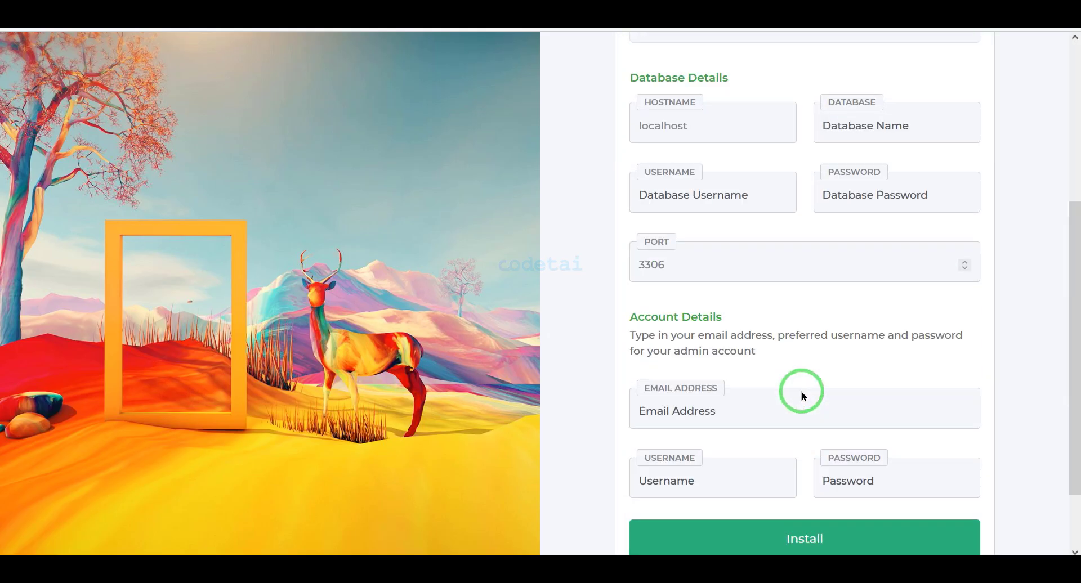
scroll(741, 139, down, 2)
scroll(741, 140, up, 2)
Enter the purchase code from the licence file and choose 'Recommended by friend or colleague'
click(640, 233)
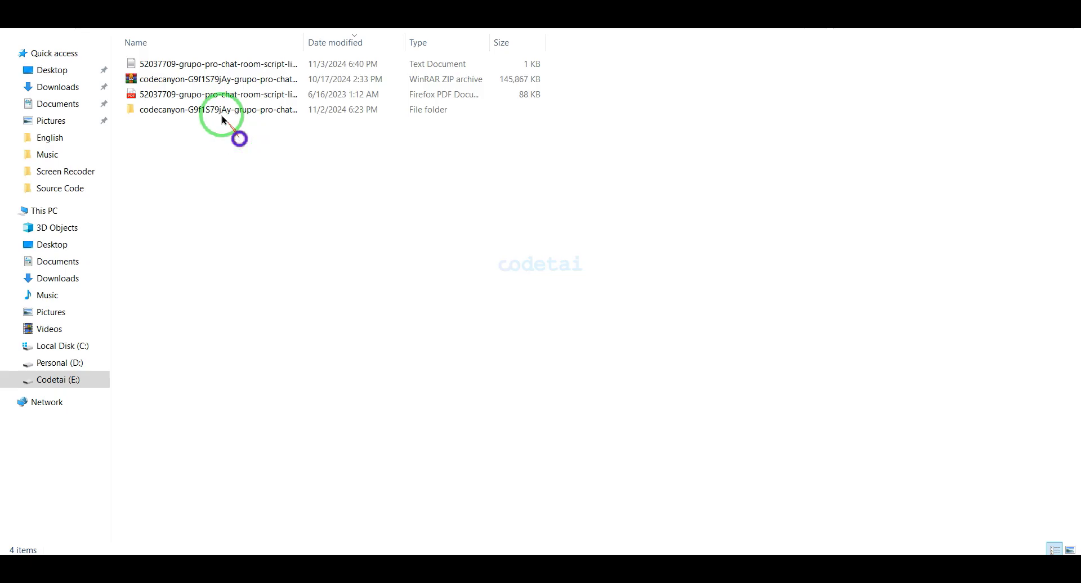
double_click(191, 64)
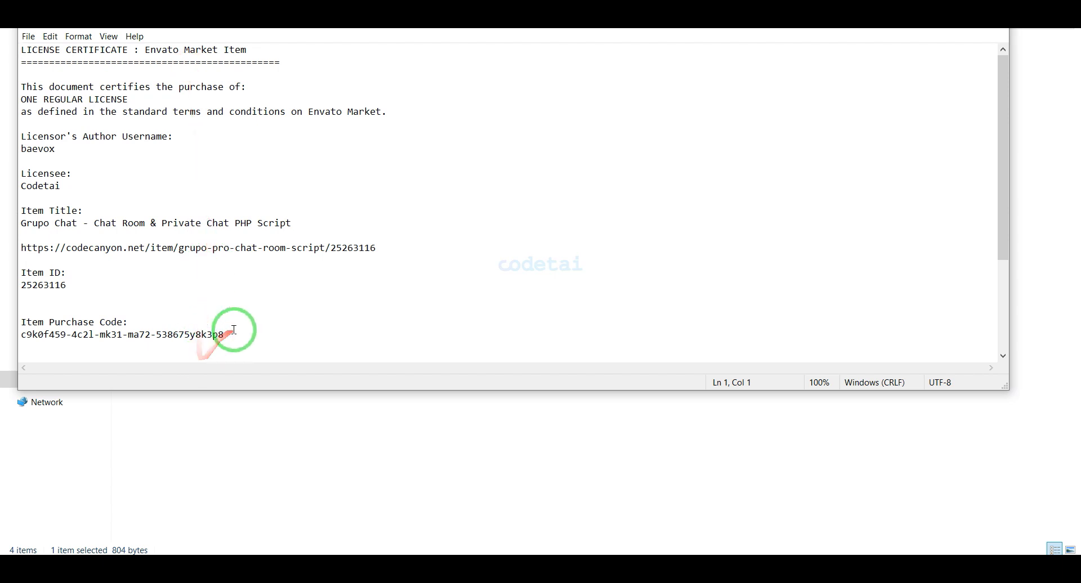
right_click(43, 333)
click(96, 374)
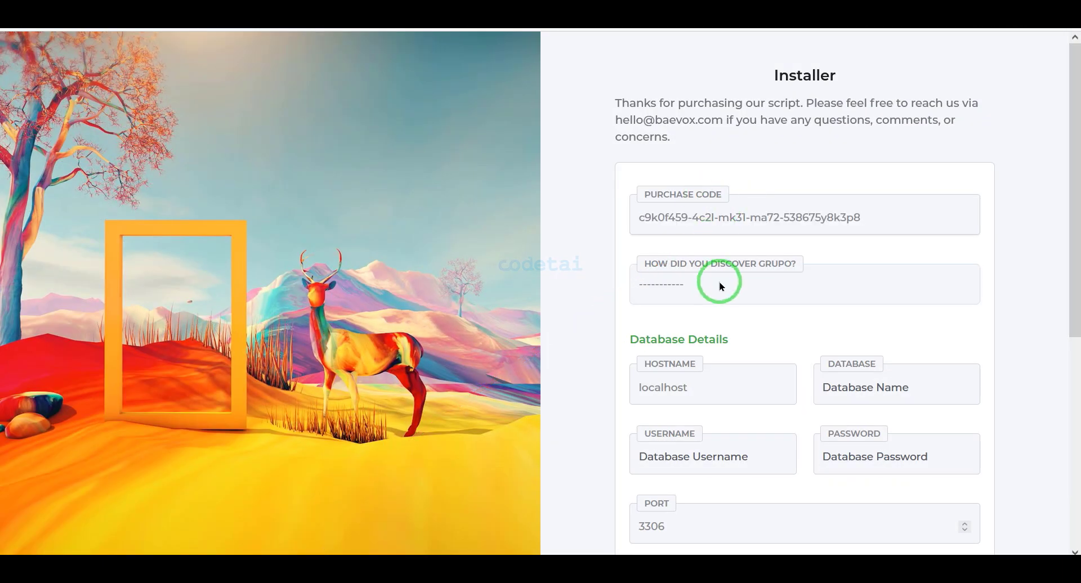
click(722, 287)
click(707, 377)
scroll(743, 376, down, 3)
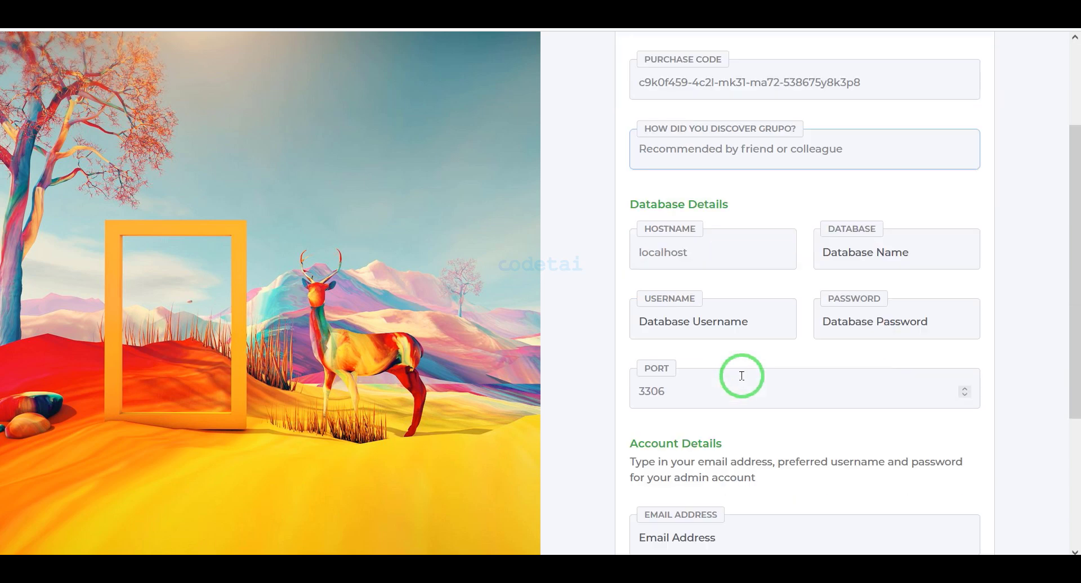
scroll(743, 376, down, 3)
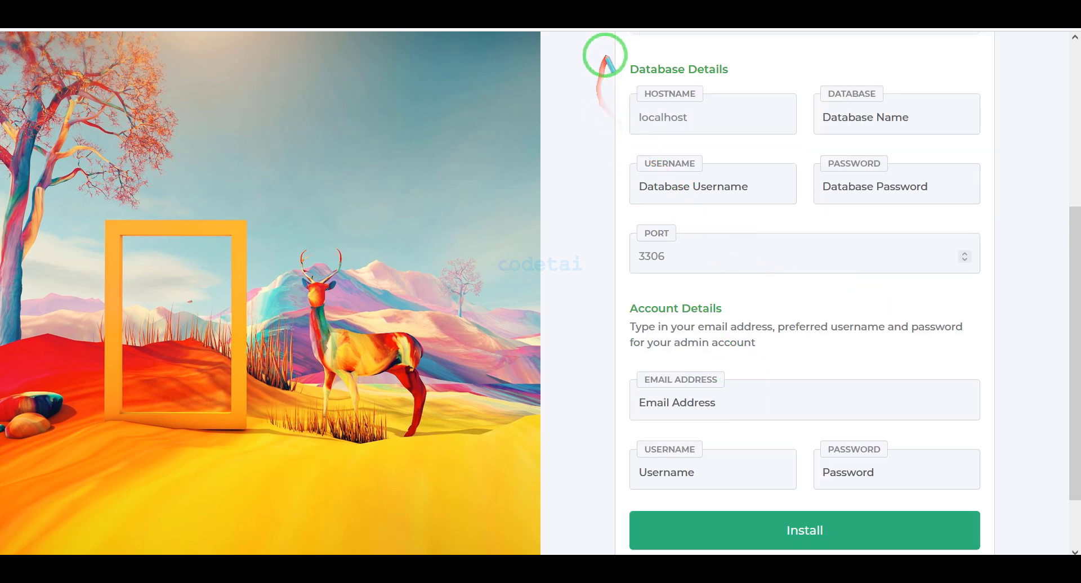
mouse_move(609, 55)
mouse_down()
mouse_move(996, 256)
mouse_move(994, 301)
mouse_up()
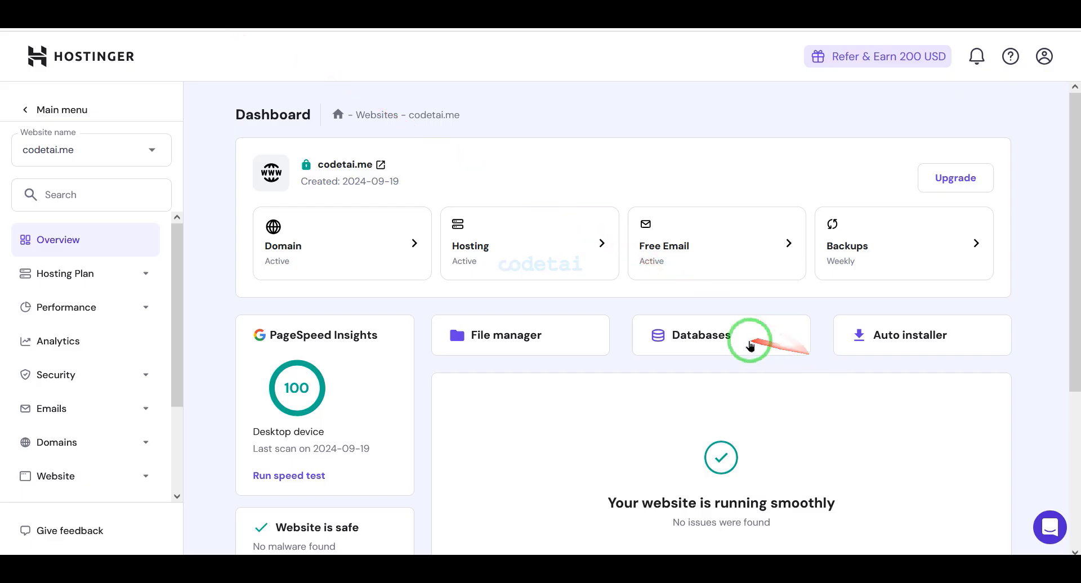
Create the MySQL database codetai with user usercodetai in Hostinger's Databases page
click(753, 341)
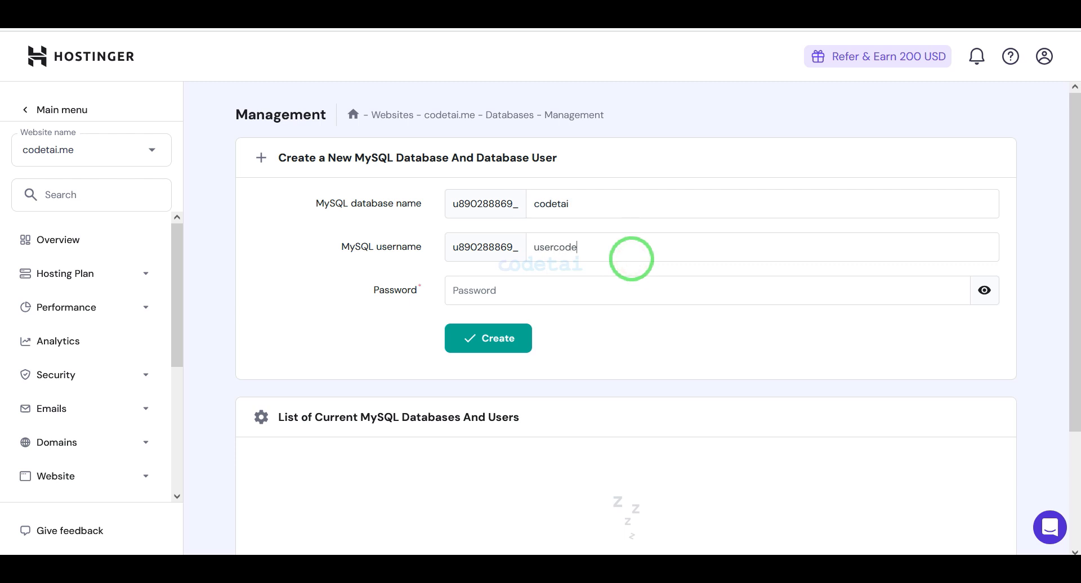
click(489, 338)
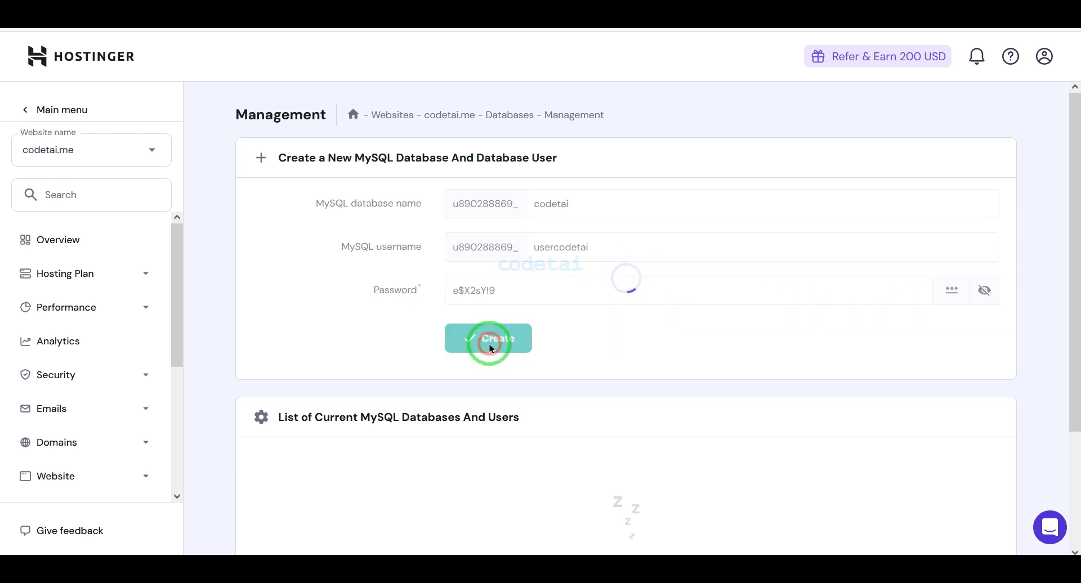
scroll(383, 447, down, 2)
Copy the database name and MySQL username into the installer's database name and username fields
right_click(271, 445)
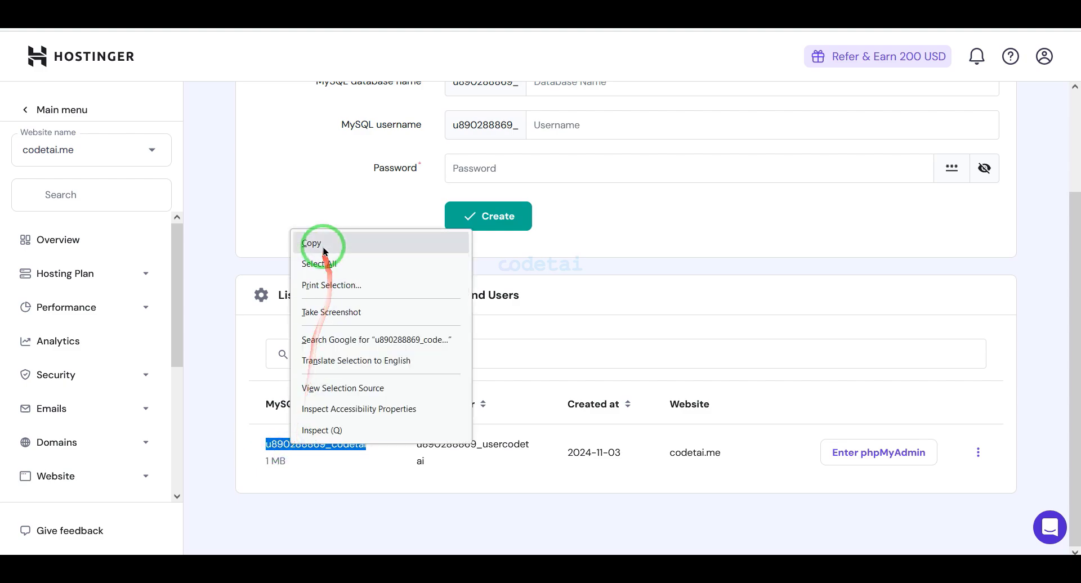
click(321, 241)
key(alt+Tab)
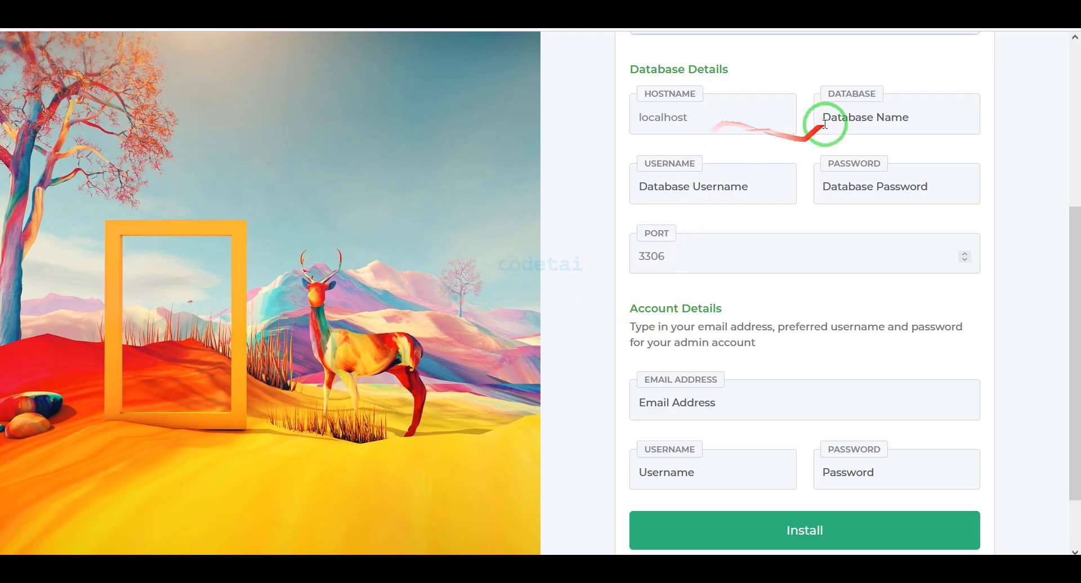
right_click(825, 124)
click(864, 228)
key(alt+Tab)
double_click(423, 445)
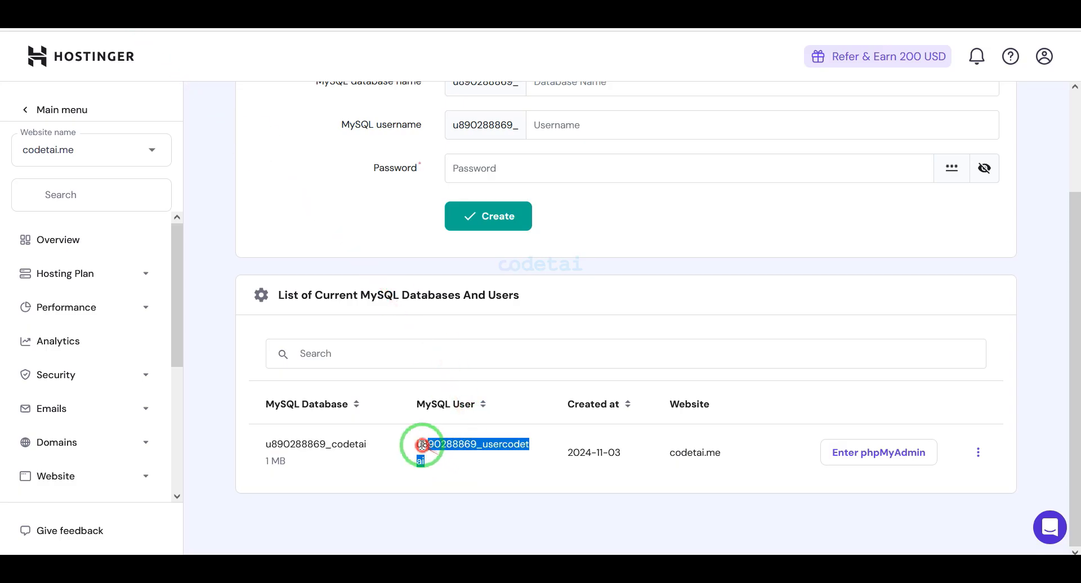
right_click(423, 445)
click(459, 241)
key(alt+Tab)
right_click(707, 182)
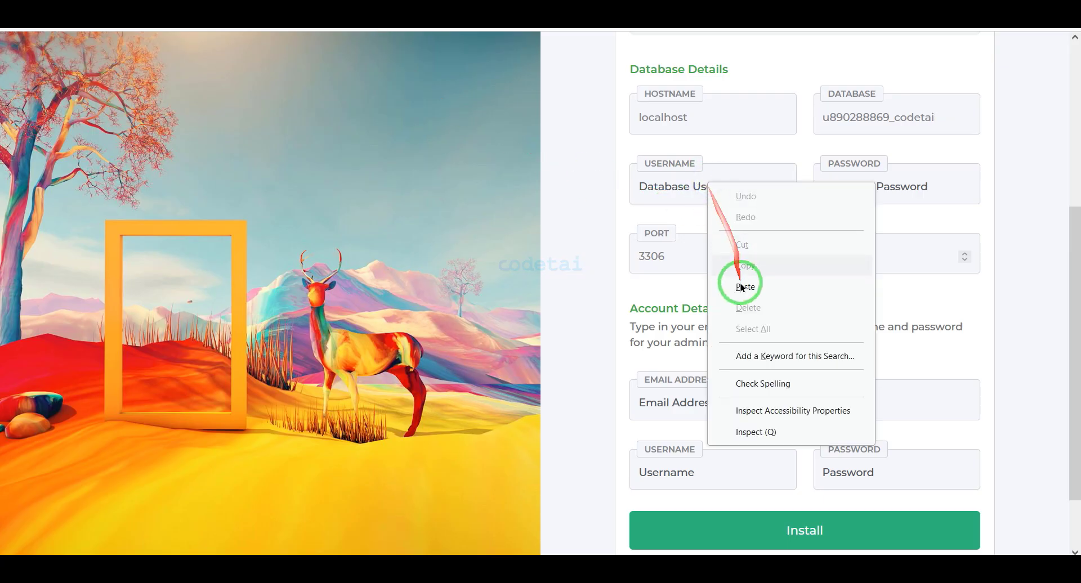
click(742, 288)
Paste the database password into the installer's database password field
key(alt+Tab)
click(598, 357)
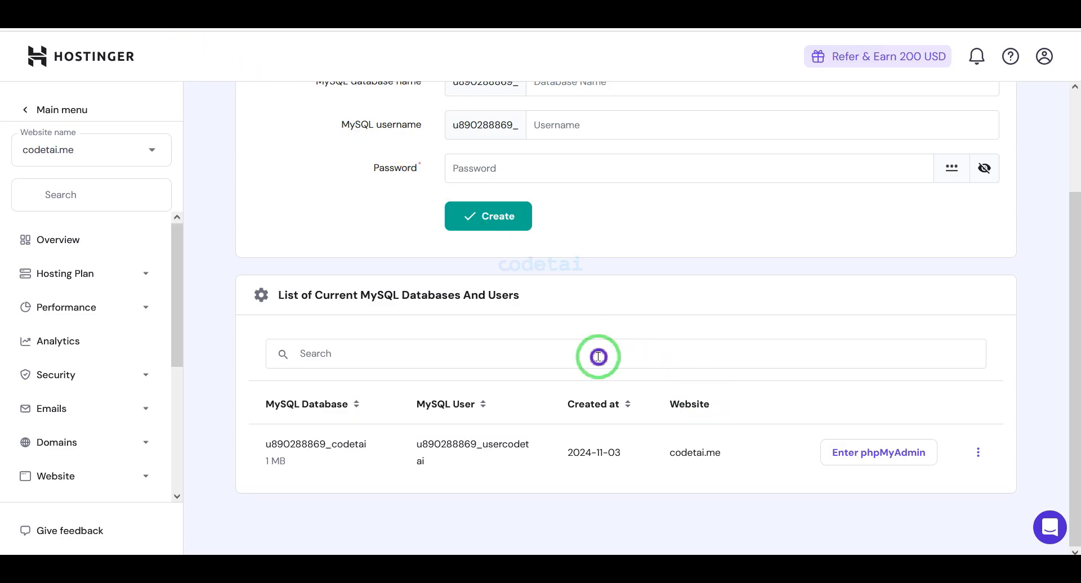
key(alt+Tab)
right_click(842, 189)
click(856, 292)
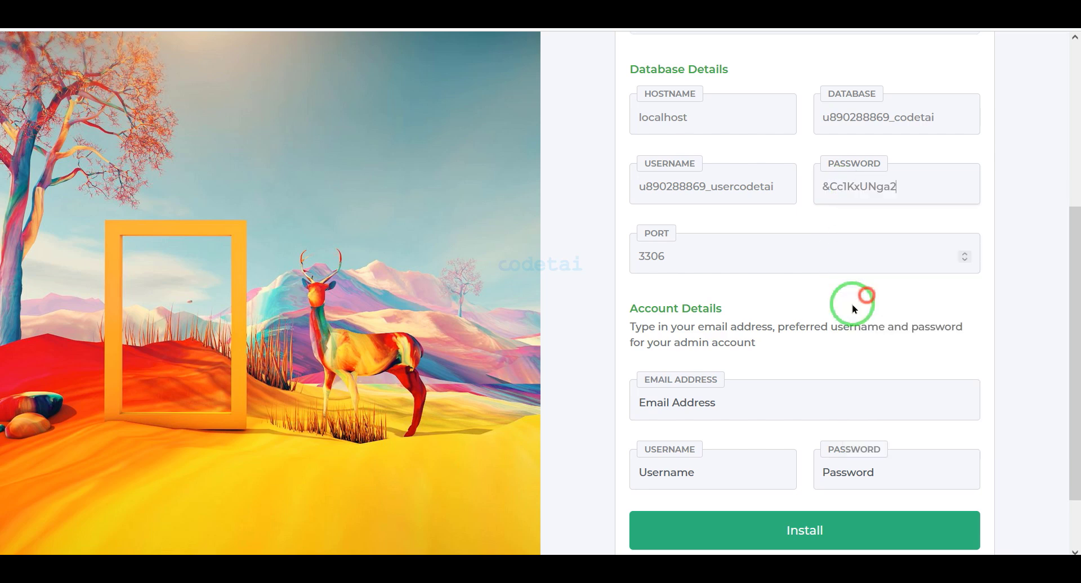
scroll(808, 402, down, 1)
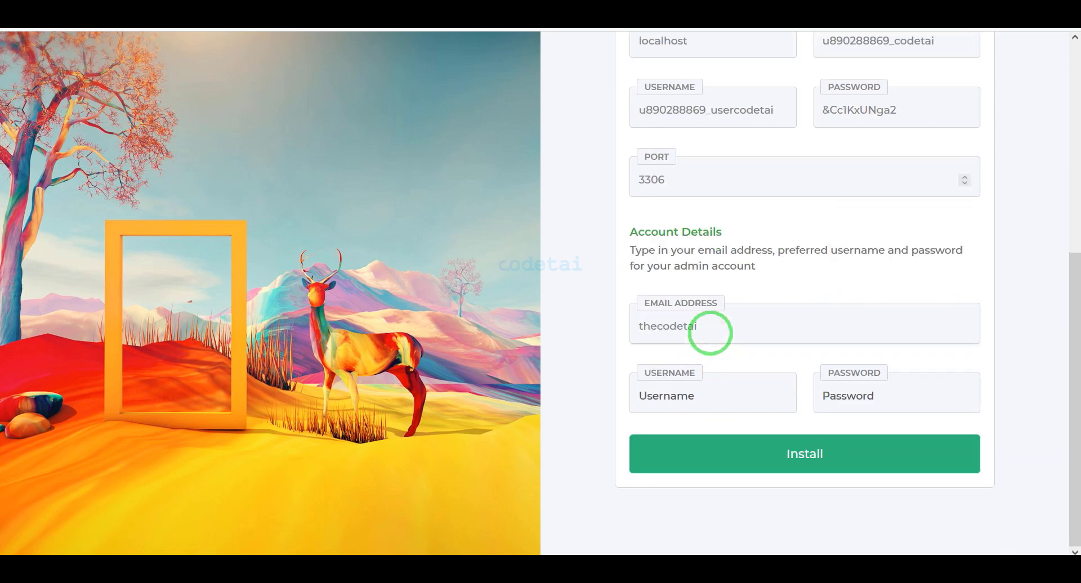
Enter the admin username and password, run the Grupo Chat installation and confirm completion
click(717, 383)
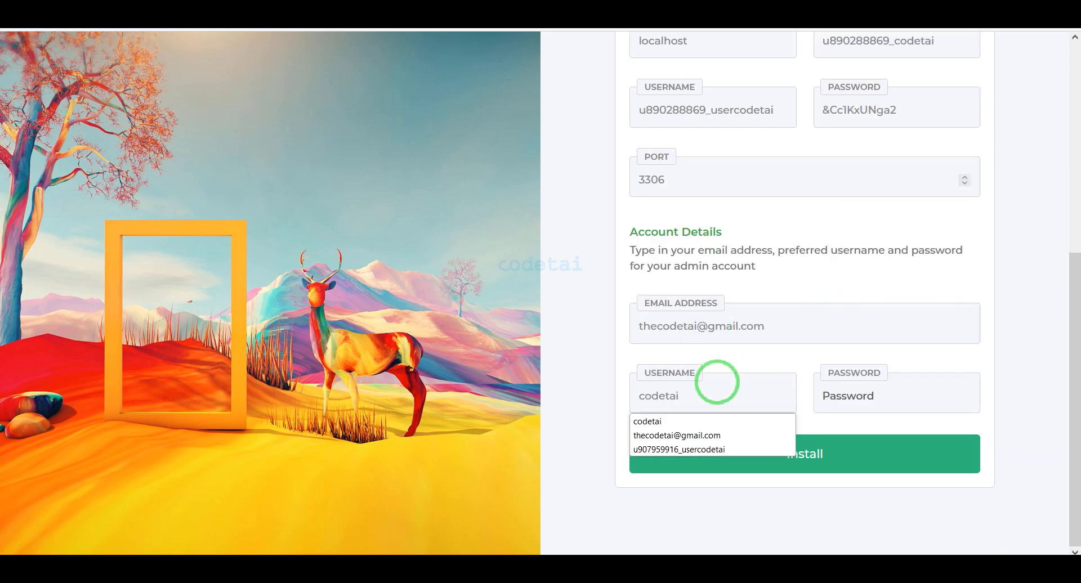
click(834, 397)
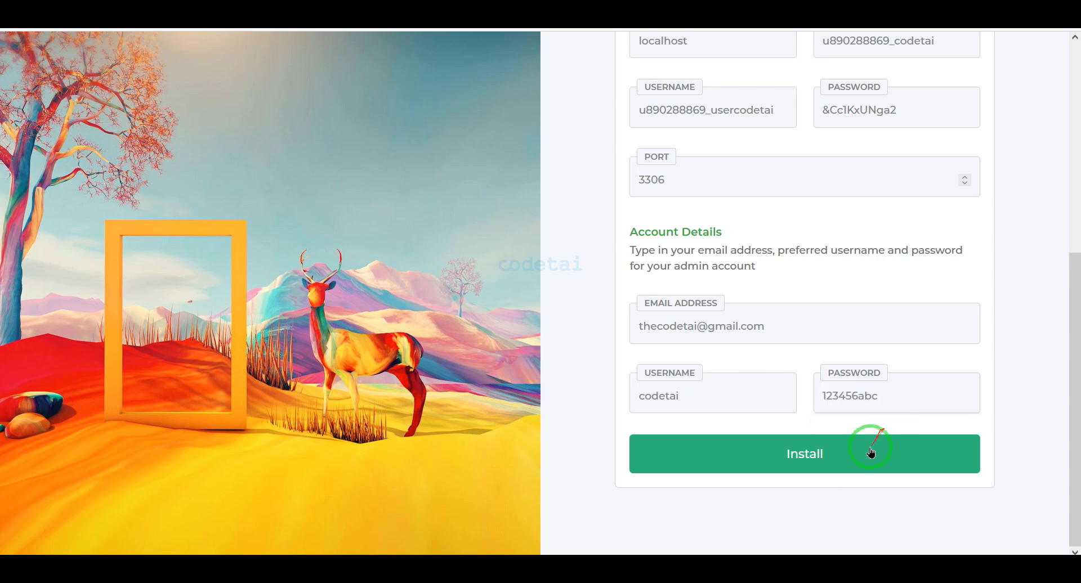
click(894, 535)
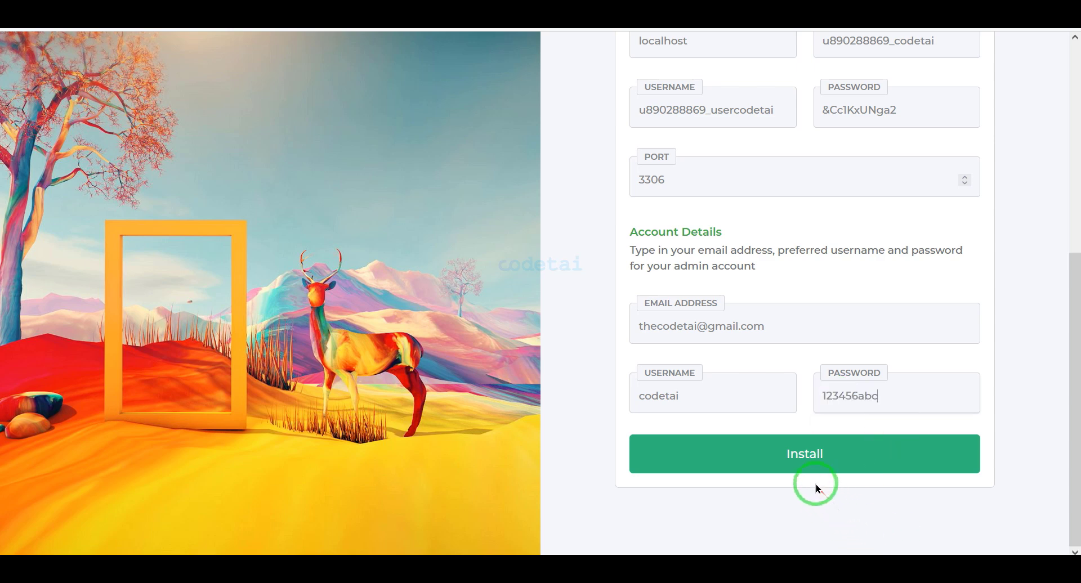
click(804, 464)
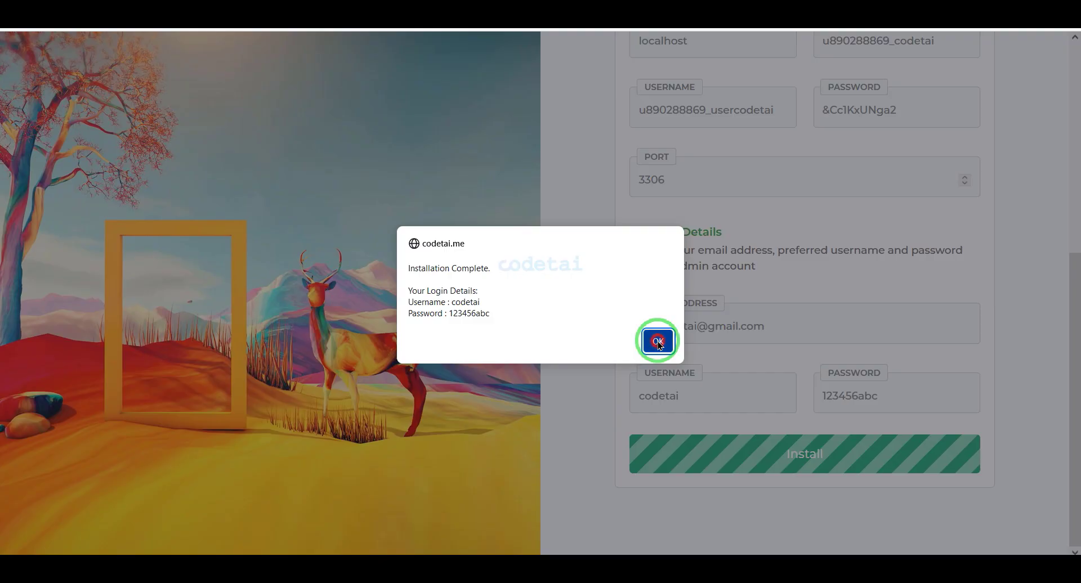
click(658, 341)
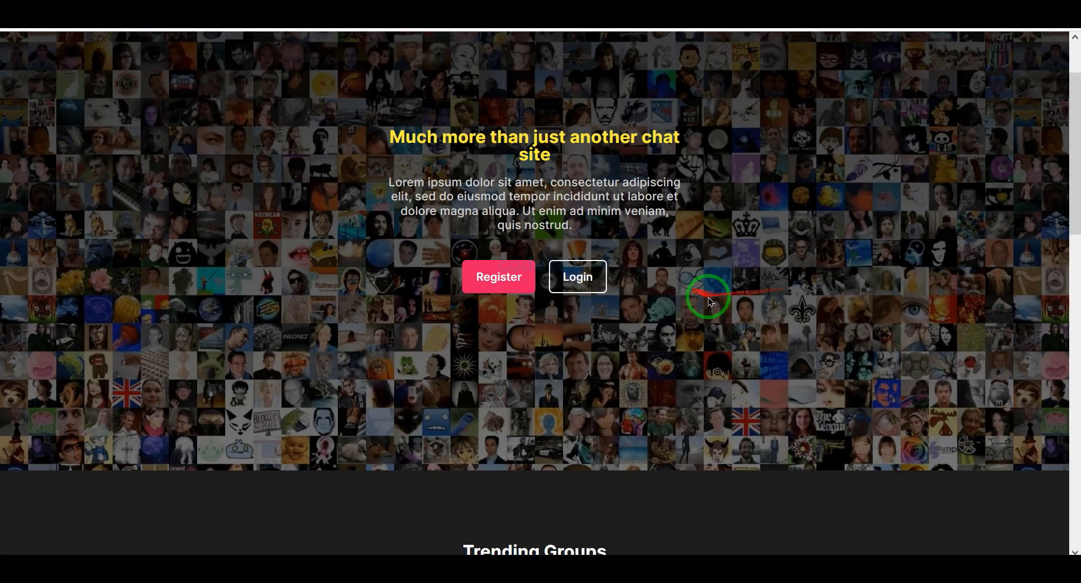
Log in with the admin e-mail and password, then expand the Settings section in the sidebar
scroll(710, 302, down, 15)
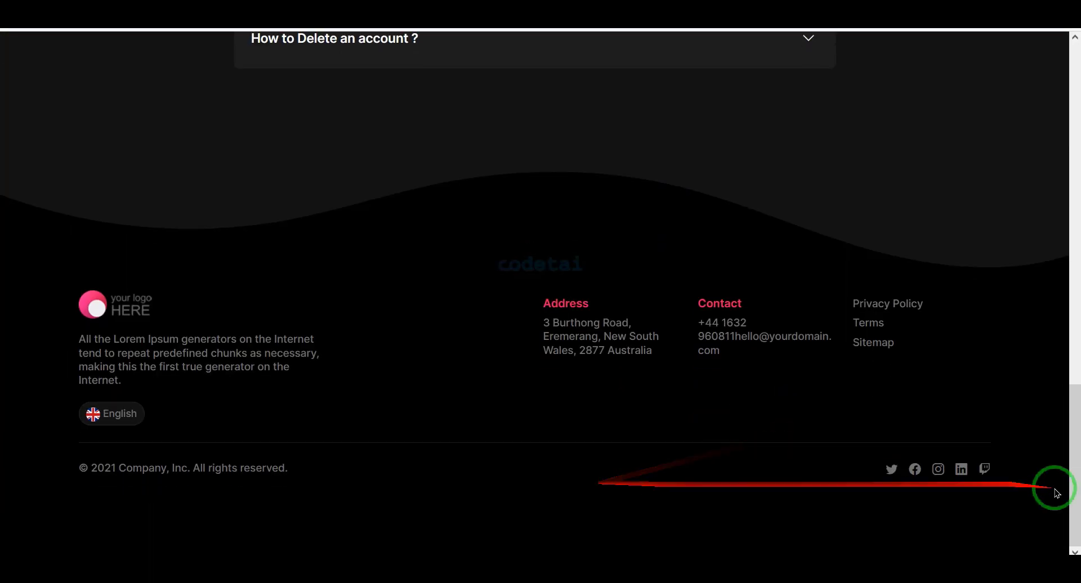
scroll(828, 496, up, 15)
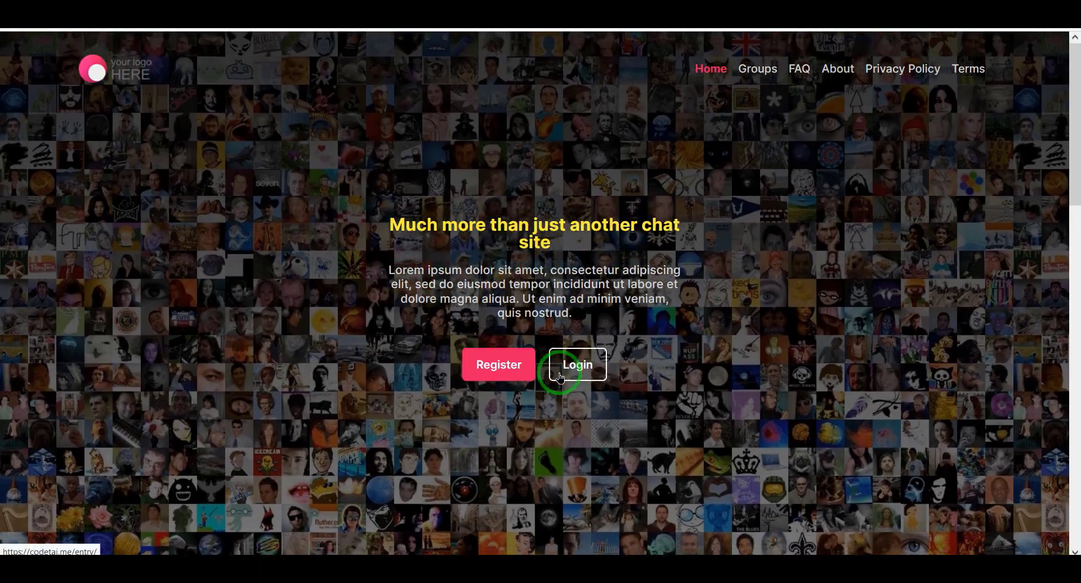
click(560, 378)
click(157, 242)
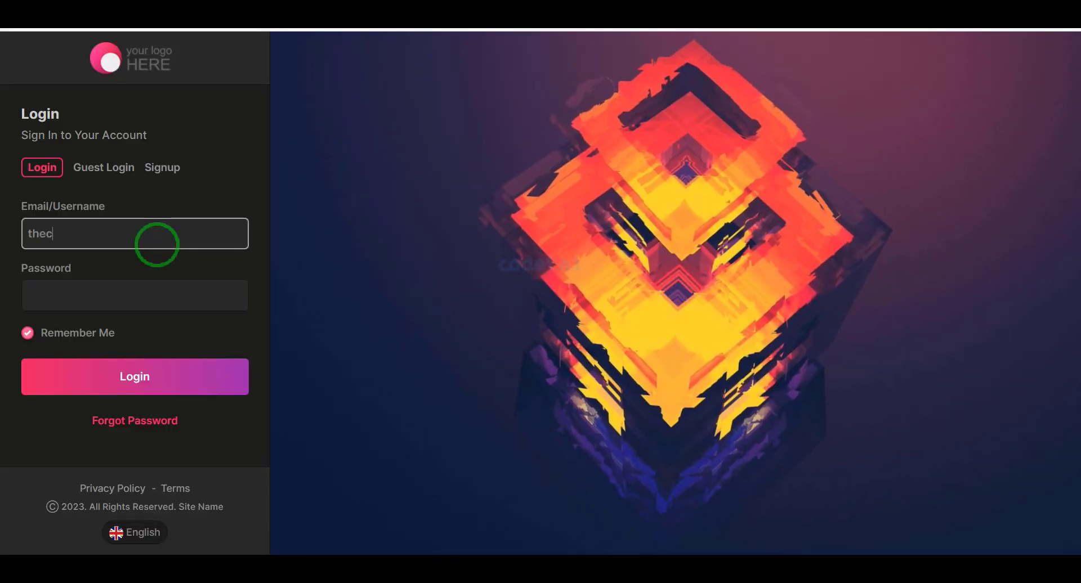
key(Tab)
text(*********)
click(190, 388)
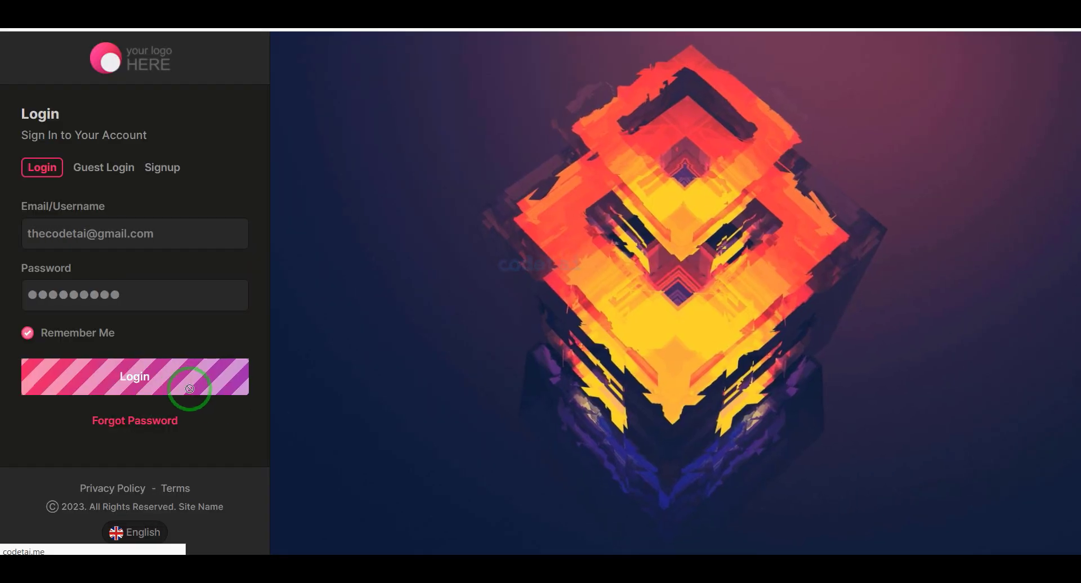
click(120, 451)
scroll(121, 454, down, 5)
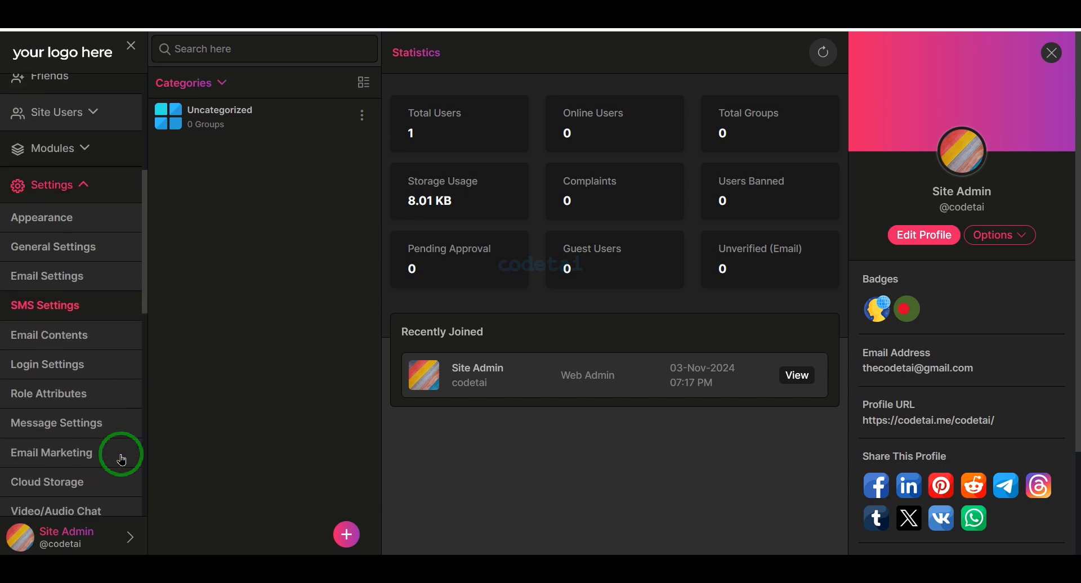
Browse the General Settings and Email Settings forms
click(96, 251)
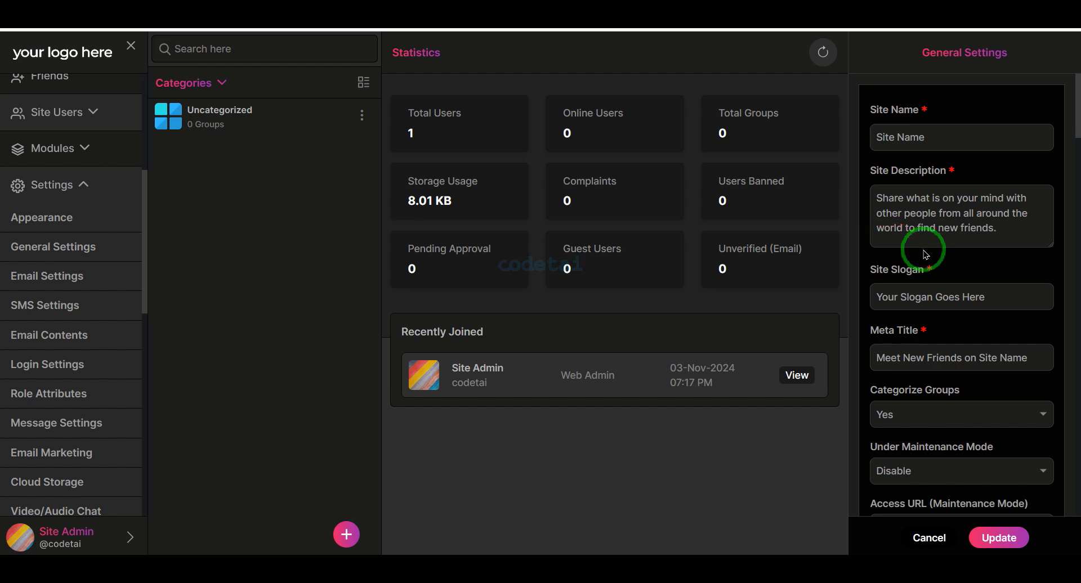
scroll(935, 204, down, 3)
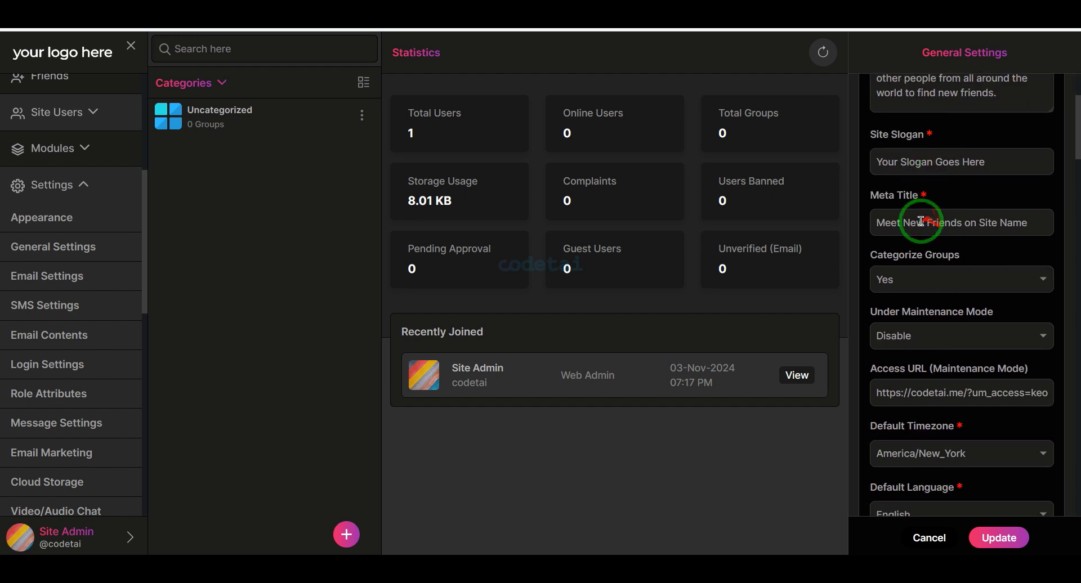
scroll(943, 301, down, 10)
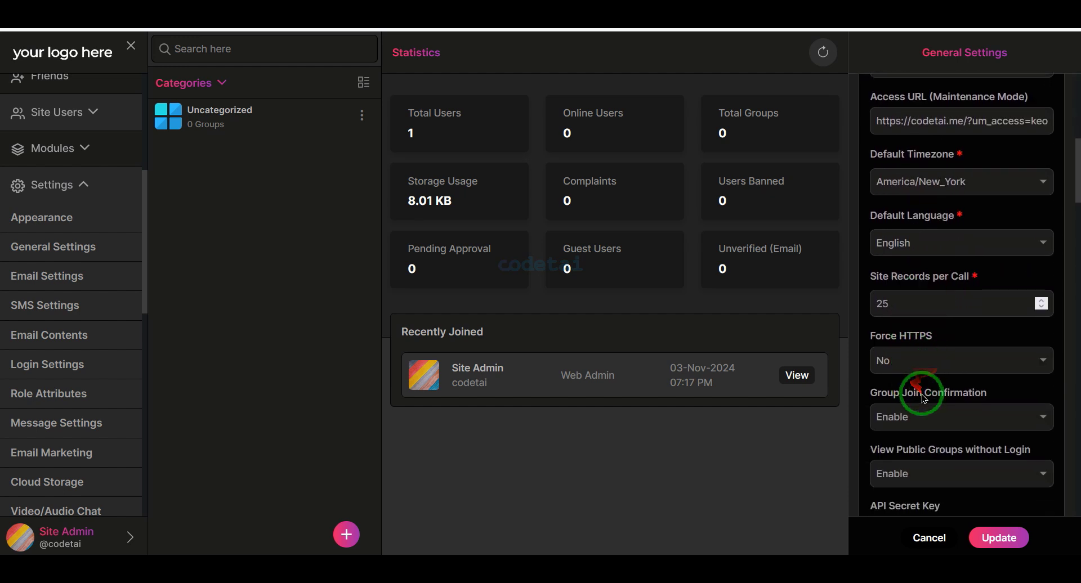
scroll(942, 423, down, 15)
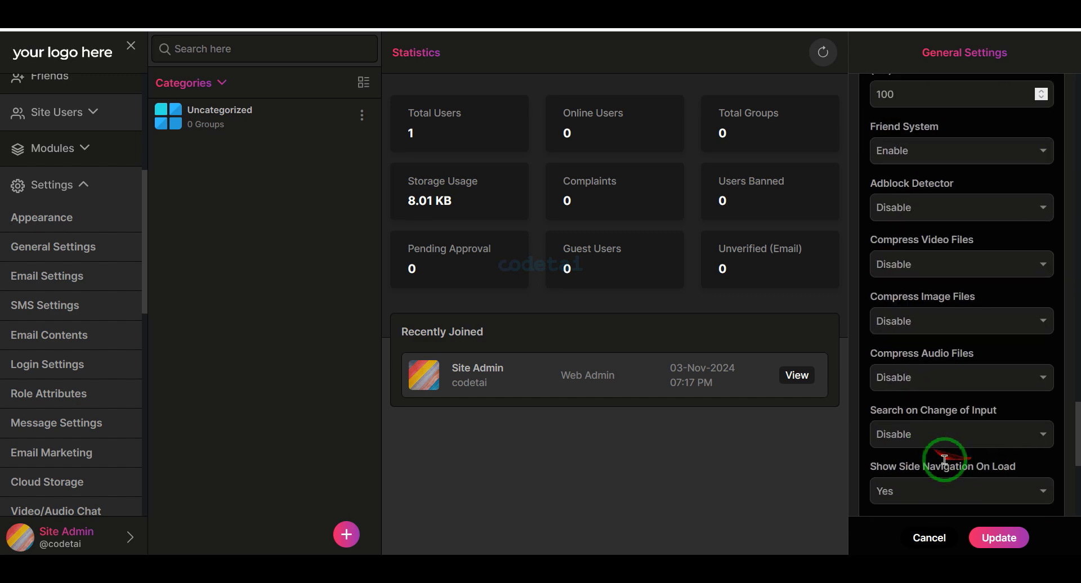
click(89, 274)
scroll(912, 253, down, 5)
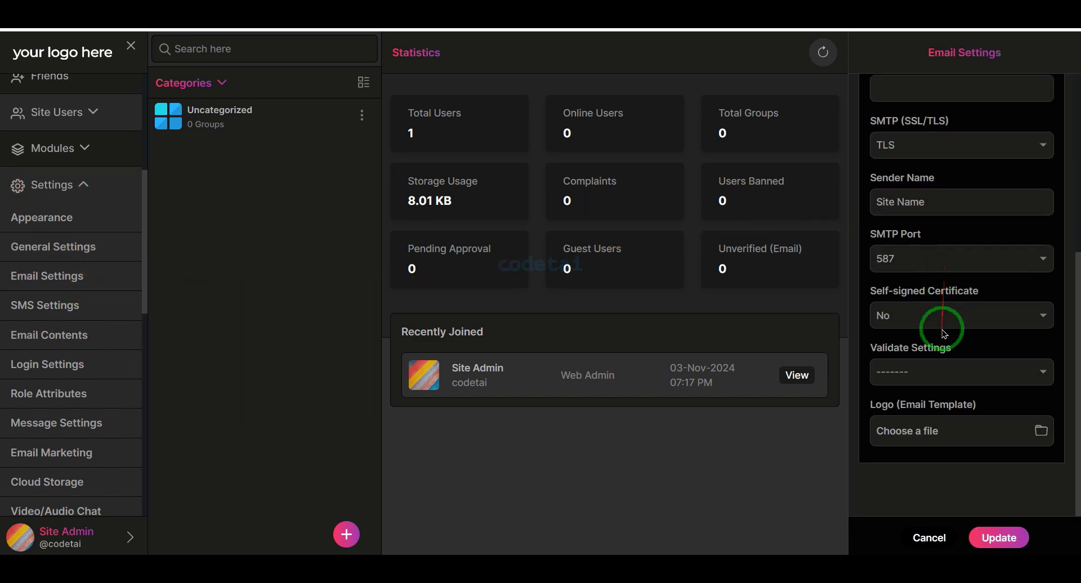
Browse the SMS and Login settings, ending on Message Settings (1–2000 characters, 250 px Read More)
click(90, 305)
click(96, 365)
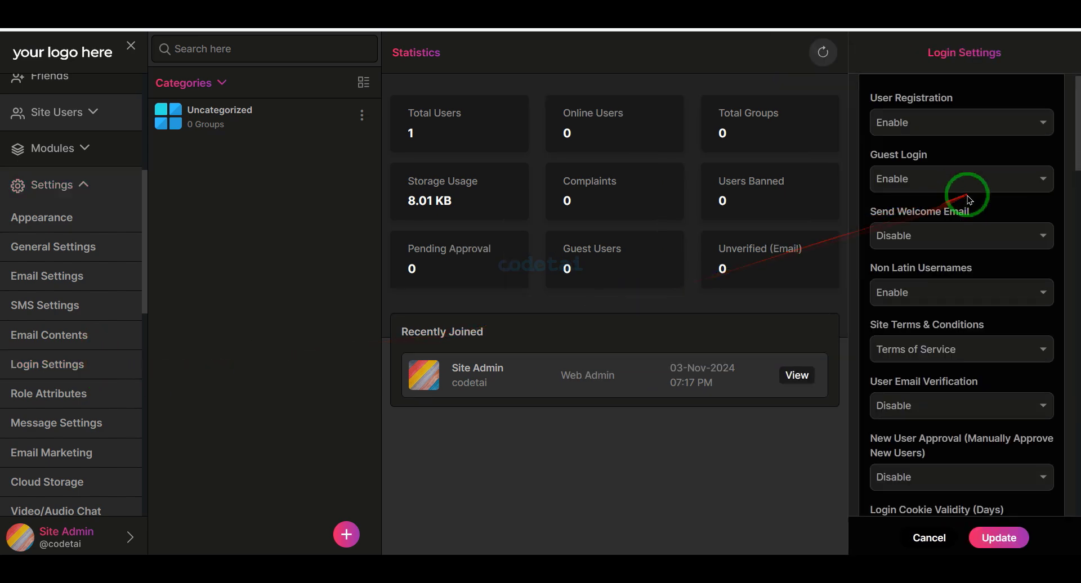
scroll(980, 293, down, 10)
scroll(993, 399, down, 2)
click(94, 367)
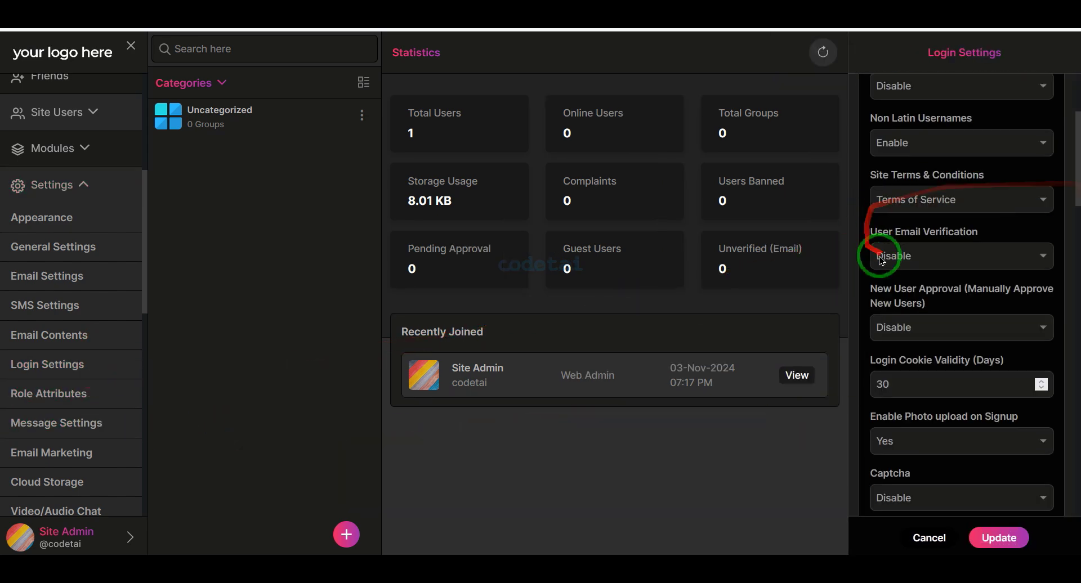
click(85, 423)
scroll(1037, 289, down, 10)
Collapse Settings and expand the Monitor, Site Users and Modules sidebar sections
scroll(85, 404, down, 7)
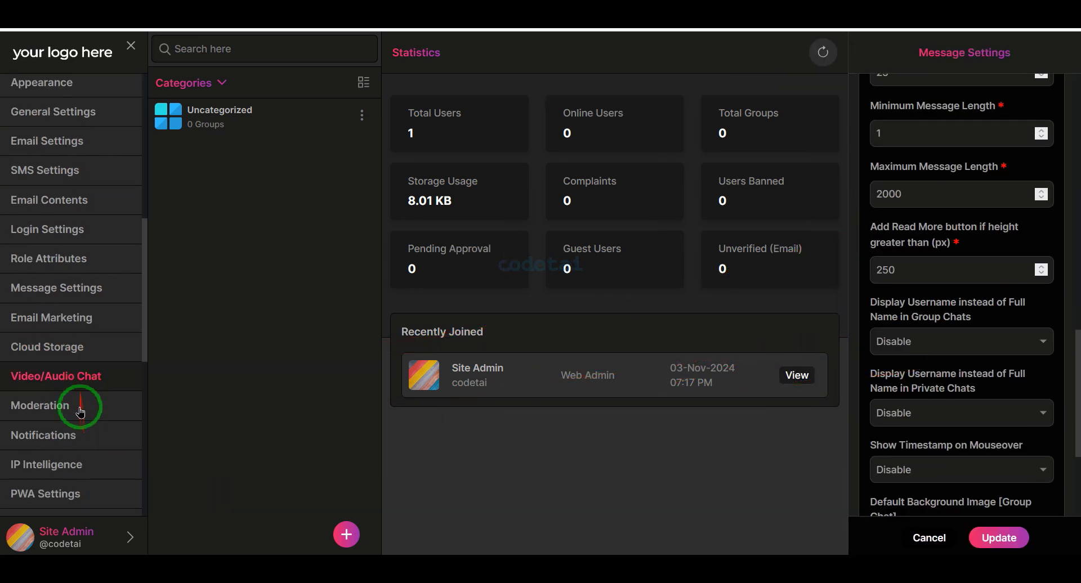
scroll(79, 455, down, 2)
scroll(90, 472, up, 13)
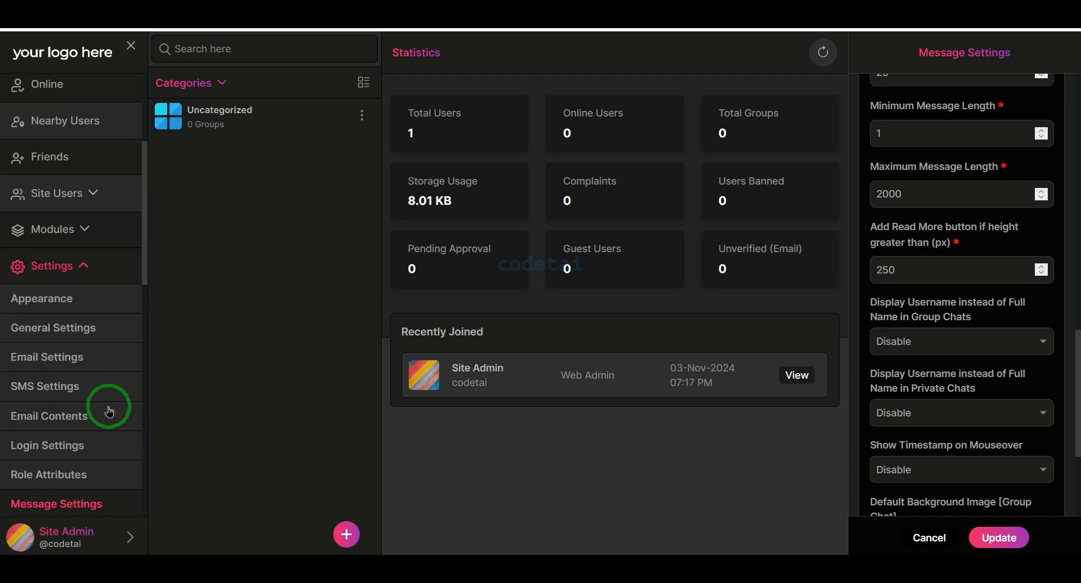
click(88, 419)
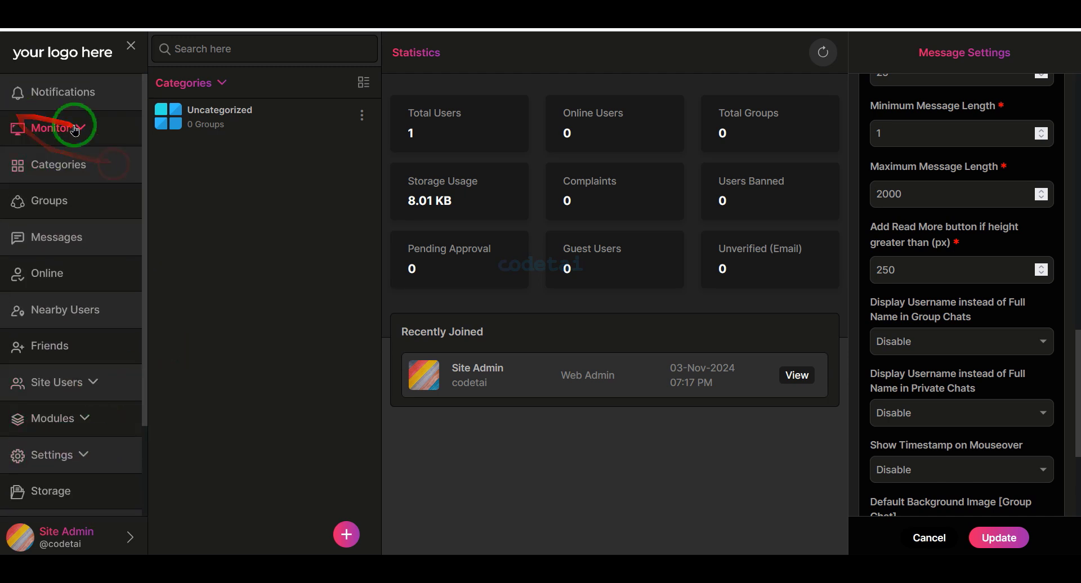
click(75, 131)
scroll(99, 299, down, 3)
click(93, 335)
scroll(99, 360, down, 5)
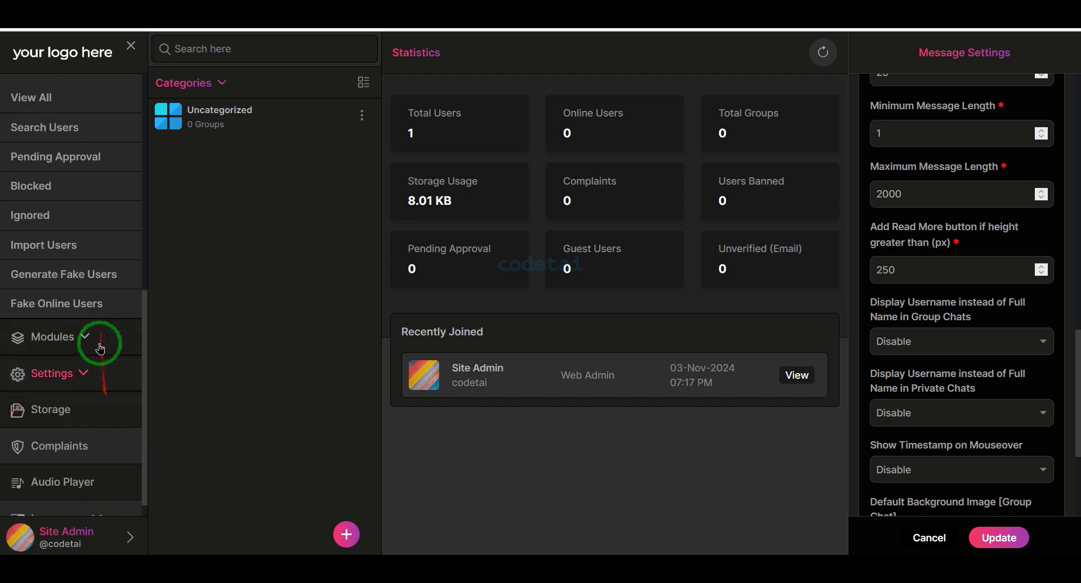
click(100, 347)
scroll(104, 366, down, 8)
scroll(95, 253, up, 15)
View the notifications list, the fake online users list, and the group chats monitor
click(78, 102)
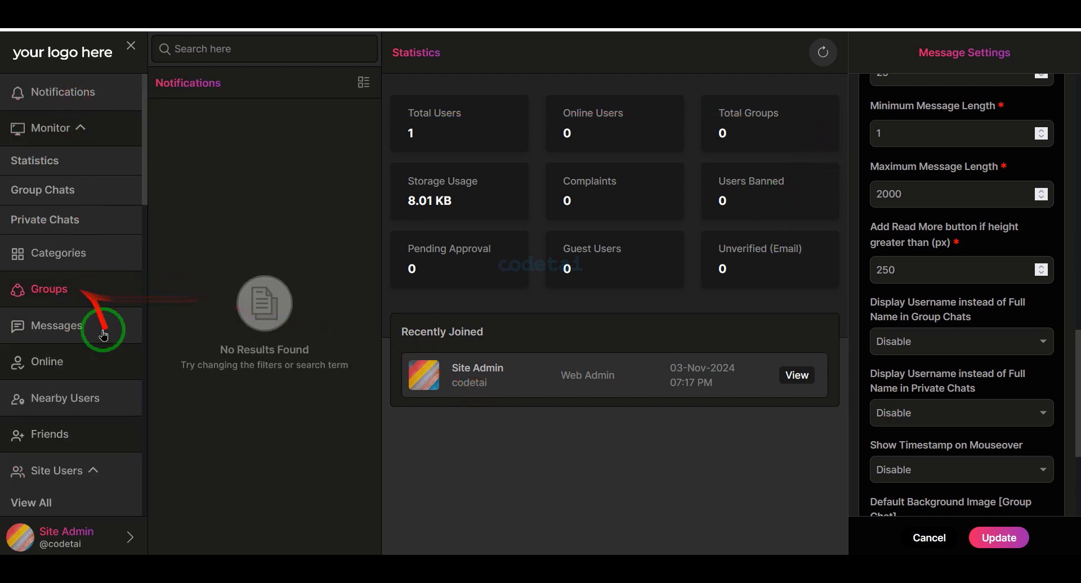
scroll(107, 360, down, 5)
click(127, 438)
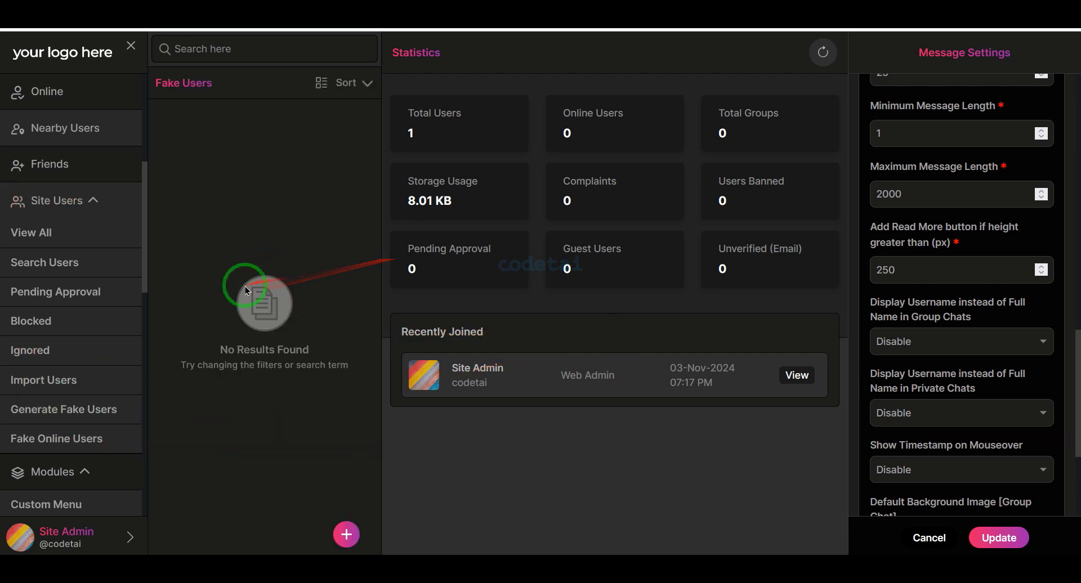
scroll(141, 237, up, 5)
click(78, 191)
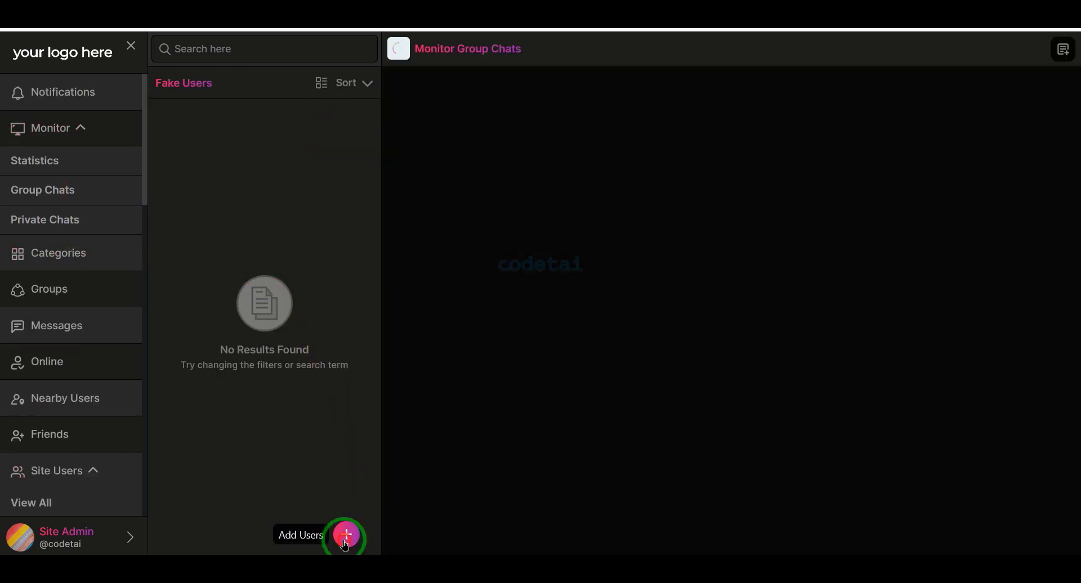
Bring up the Add Users list for fake users, scroll through it, then return to the front page
click(345, 535)
scroll(93, 450, down, 1)
scroll(93, 455, down, 15)
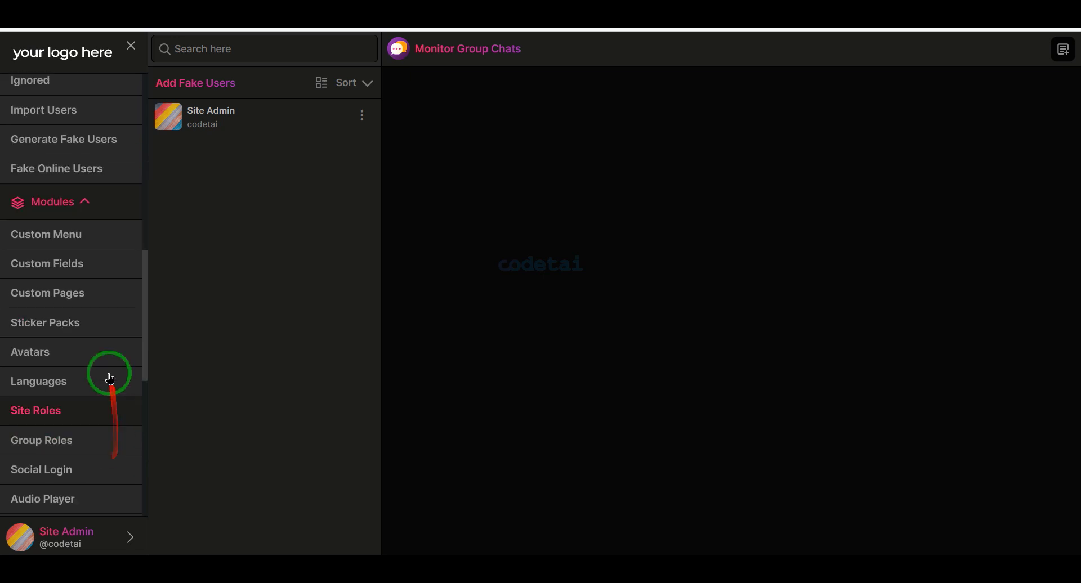
scroll(102, 427, down, 2)
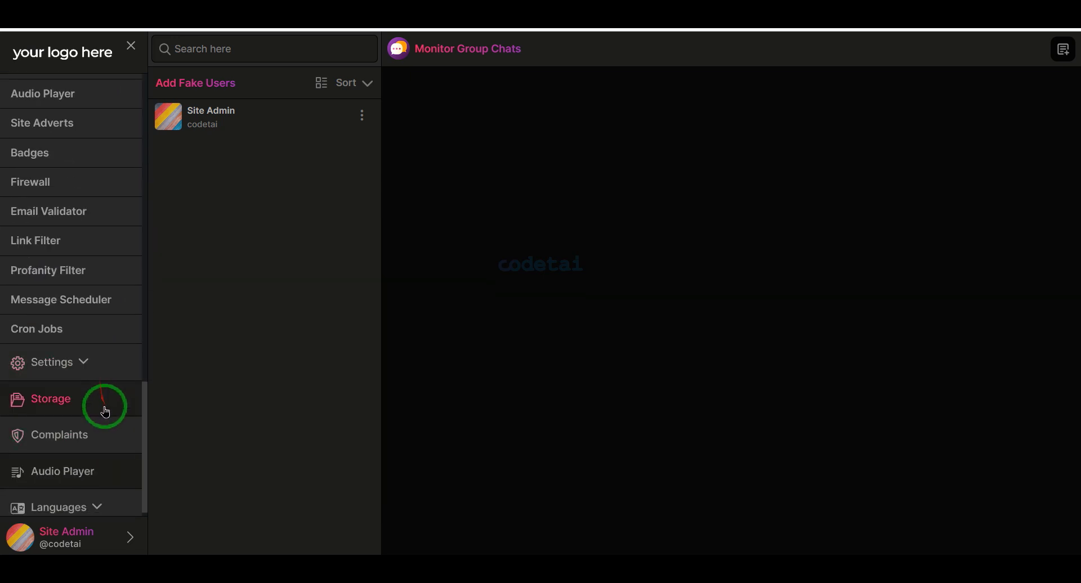
scroll(103, 451, down, 1)
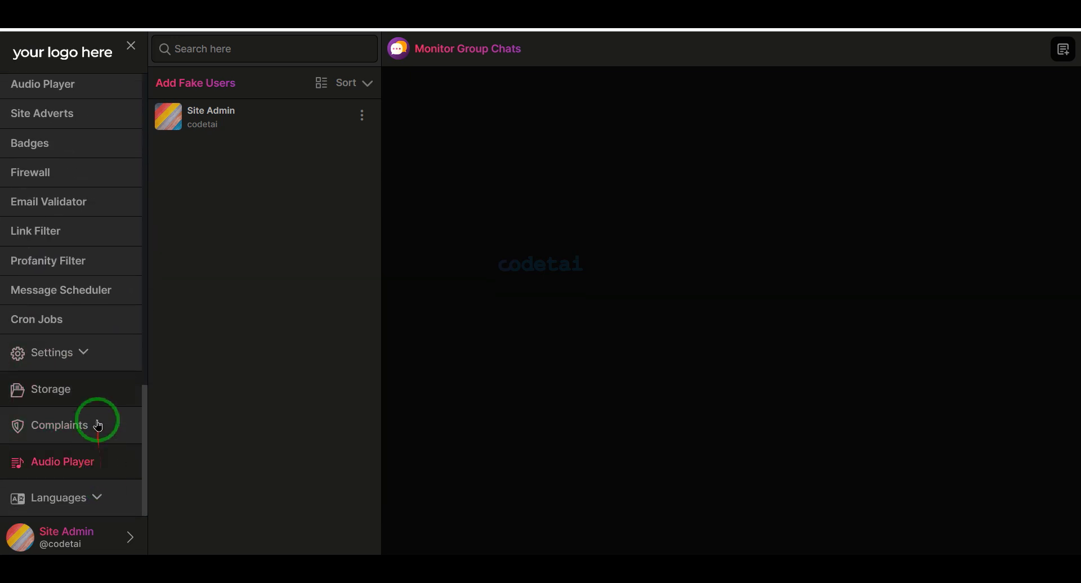
scroll(98, 365, up, 7)
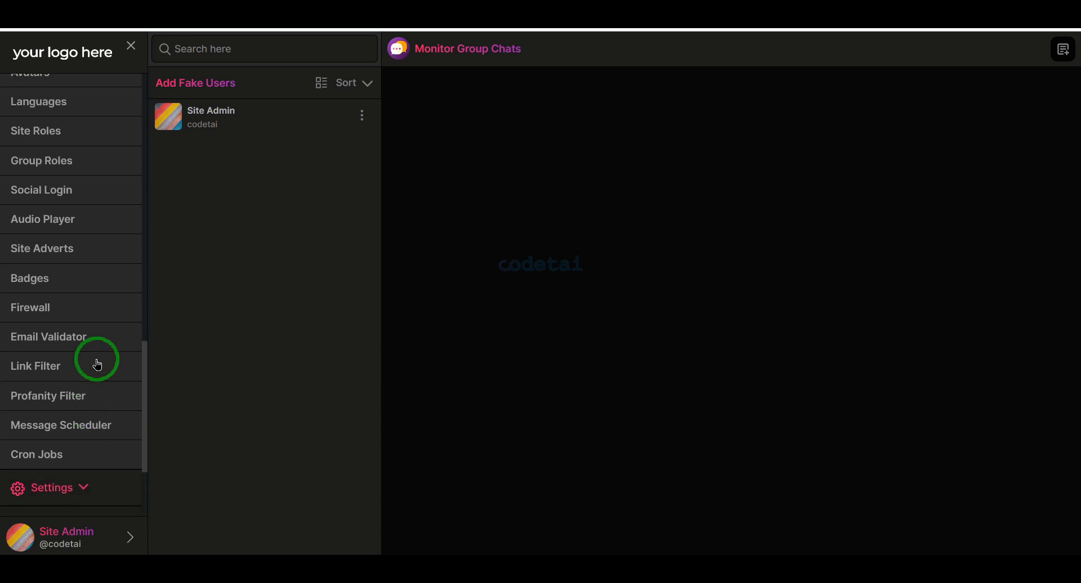
scroll(97, 365, up, 15)
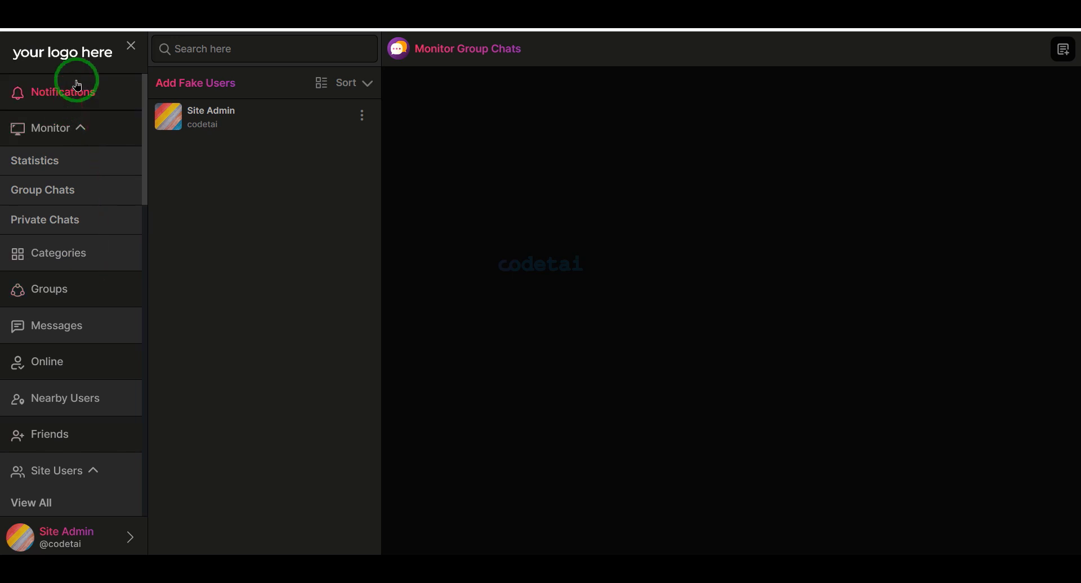
click(76, 64)
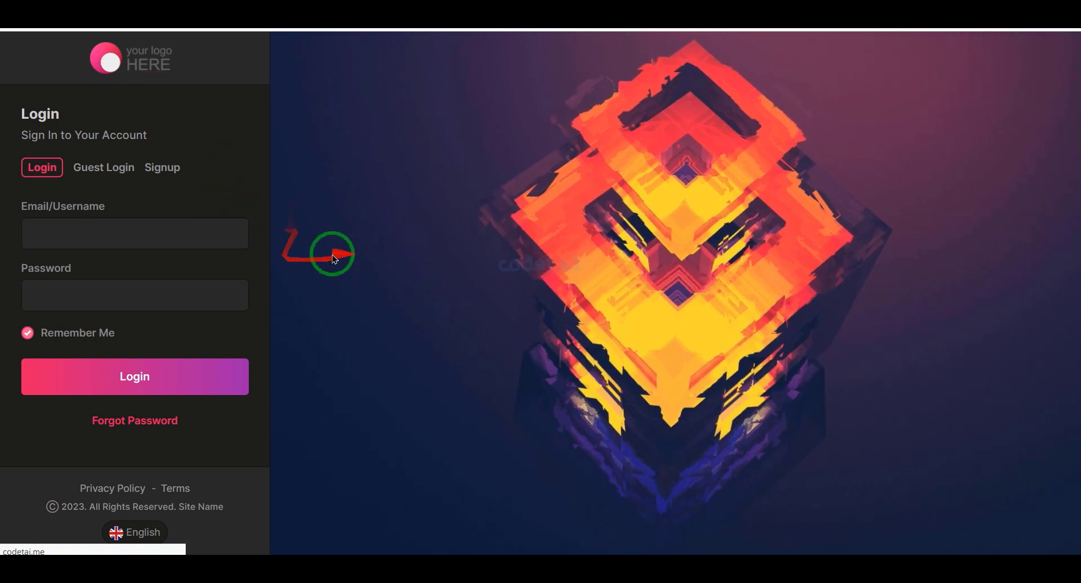
Go to the home page and expand the FAQ answers on deleting and creating an account
click(333, 227)
scroll(768, 333, down, 5)
scroll(768, 333, down, 12)
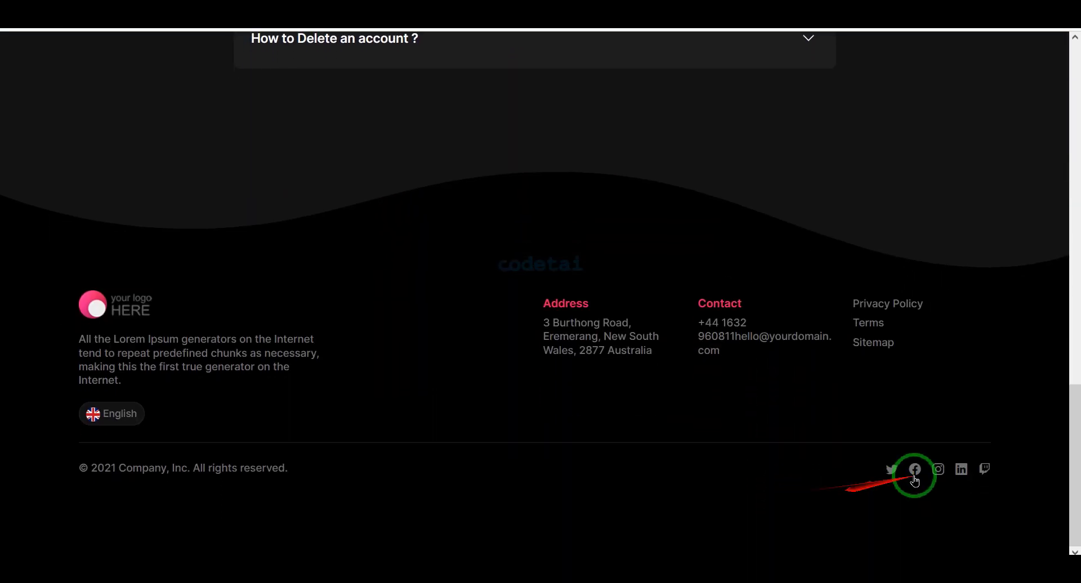
scroll(900, 466, up, 5)
click(806, 428)
click(798, 353)
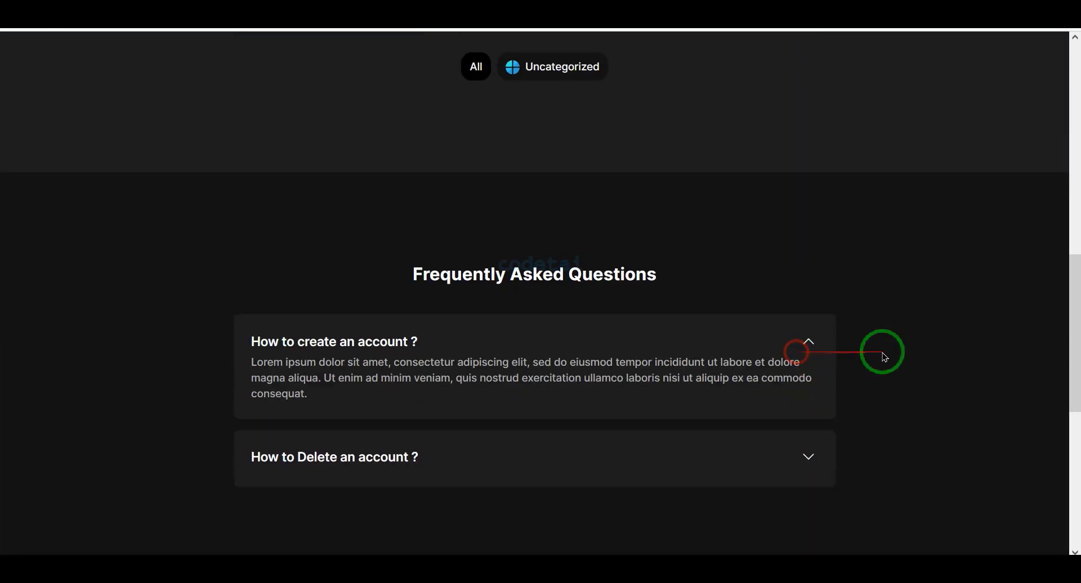
scroll(886, 357, up, 12)
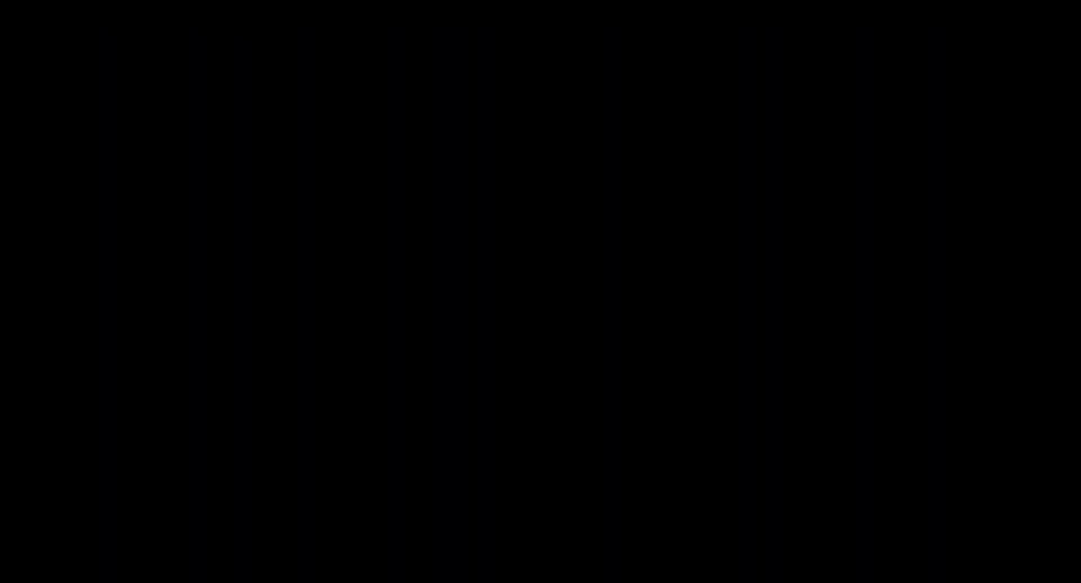